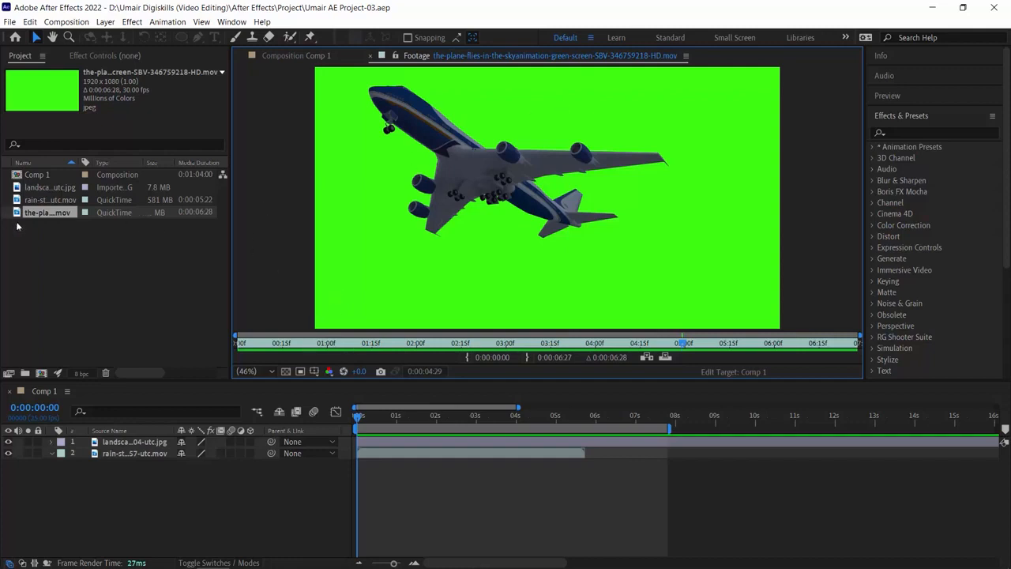
- Add the green-screen plane clip as the top layer of Comp 1 and hide the landscape image and rain video layers
{"action": "left_click_drag", "start_coordinate": [16, 213], "coordinate": [119, 439]}
{"action": "left_click_drag", "start_coordinate": [357, 416], "coordinate": [432, 418]}
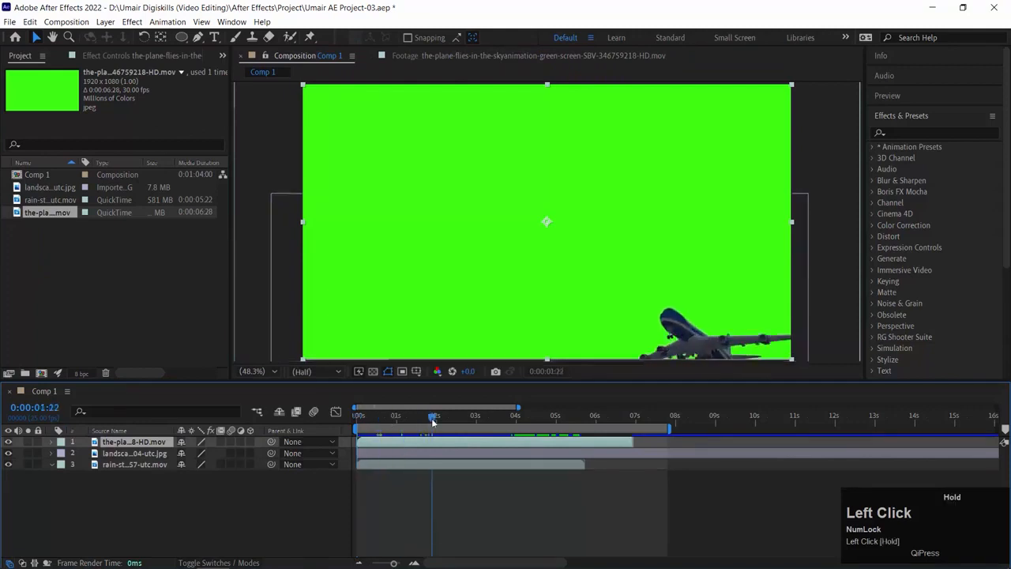
{"action": "left_click_drag", "start_coordinate": [8, 456], "coordinate": [9, 472]}
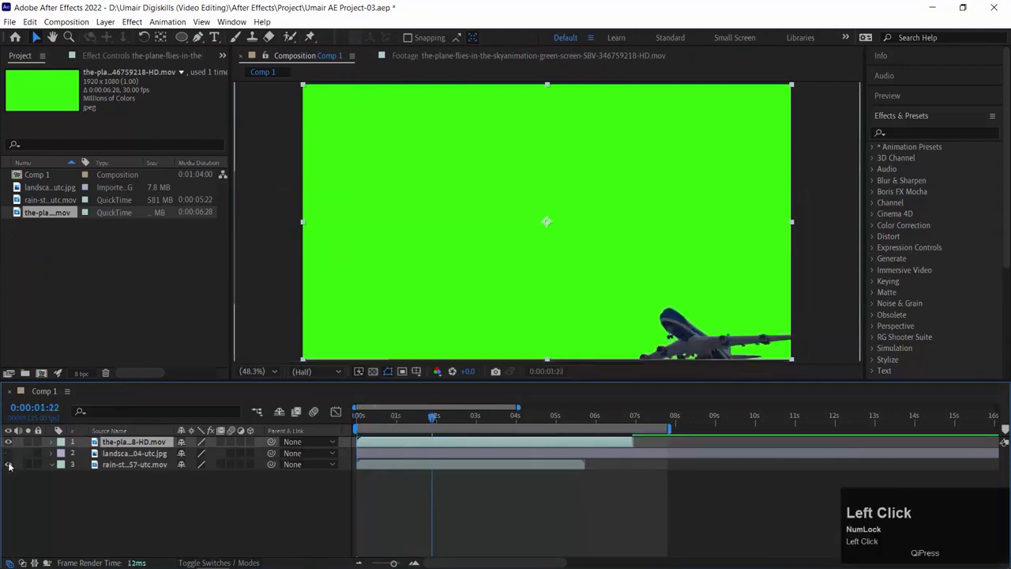
{"action": "left_click_drag", "start_coordinate": [368, 416], "coordinate": [507, 414]}
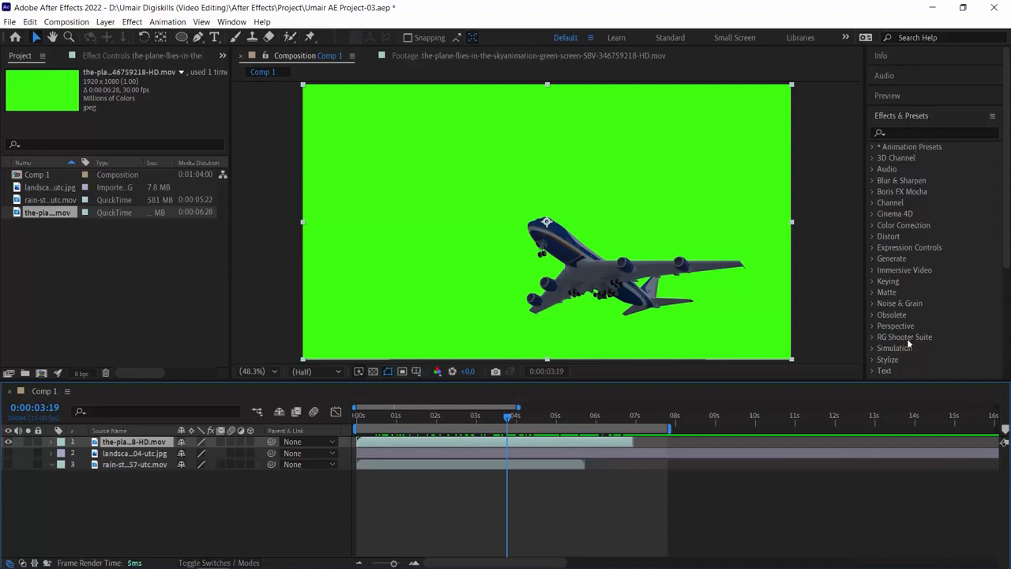
- Apply the Keylight (1.2) keying effect to the plane layer
{"action": "left_click", "coordinate": [883, 299]}
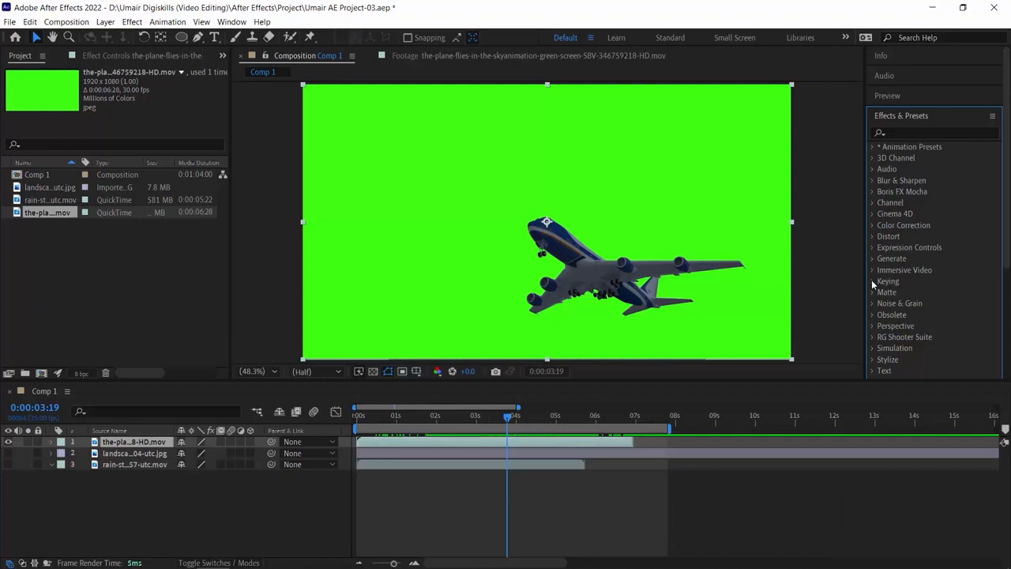
{"action": "left_click", "coordinate": [873, 281]}
{"action": "scroll", "coordinate": [930, 250], "scroll_direction": "down", "scroll_amount": 1}
{"action": "scroll", "coordinate": [930, 250], "scroll_direction": "down", "scroll_amount": 1}
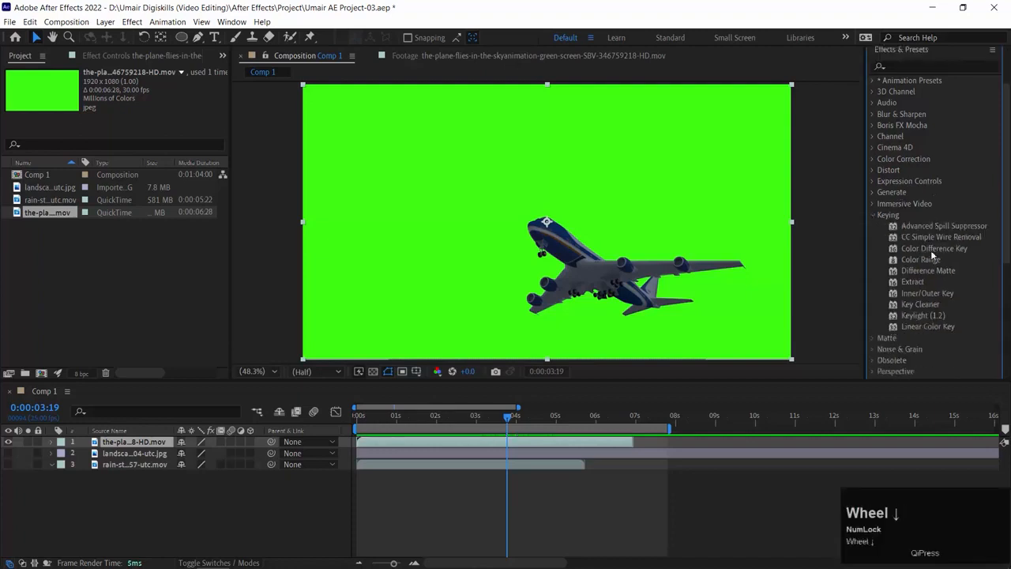
{"action": "left_click", "coordinate": [922, 316]}
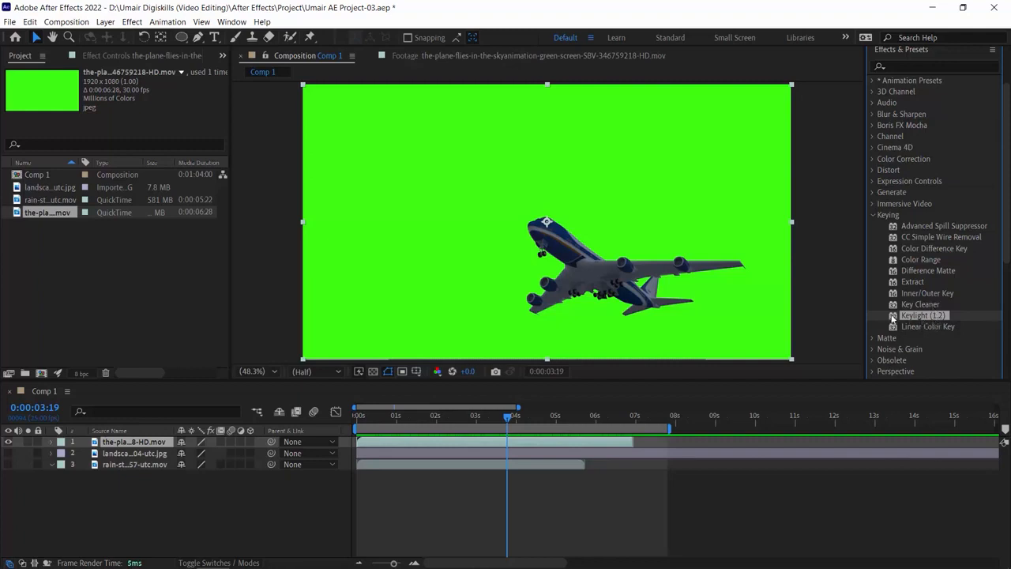
{"action": "double_click", "coordinate": [893, 319]}
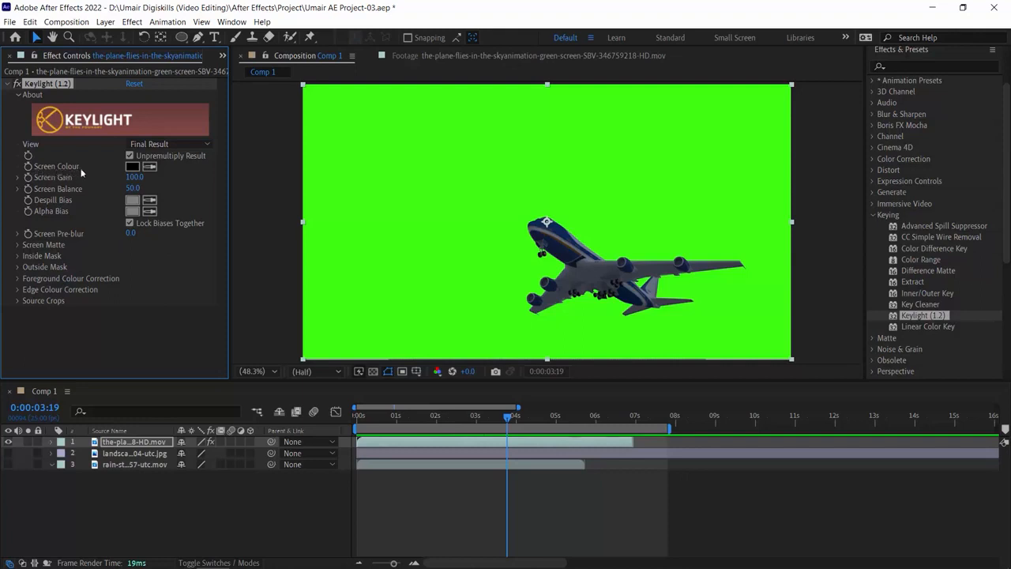
- Sample the green background as Keylight's Screen Colour and check the keyed plane over the transparency grid at several frames
{"action": "left_click", "coordinate": [151, 168]}
{"action": "left_click", "coordinate": [511, 164]}
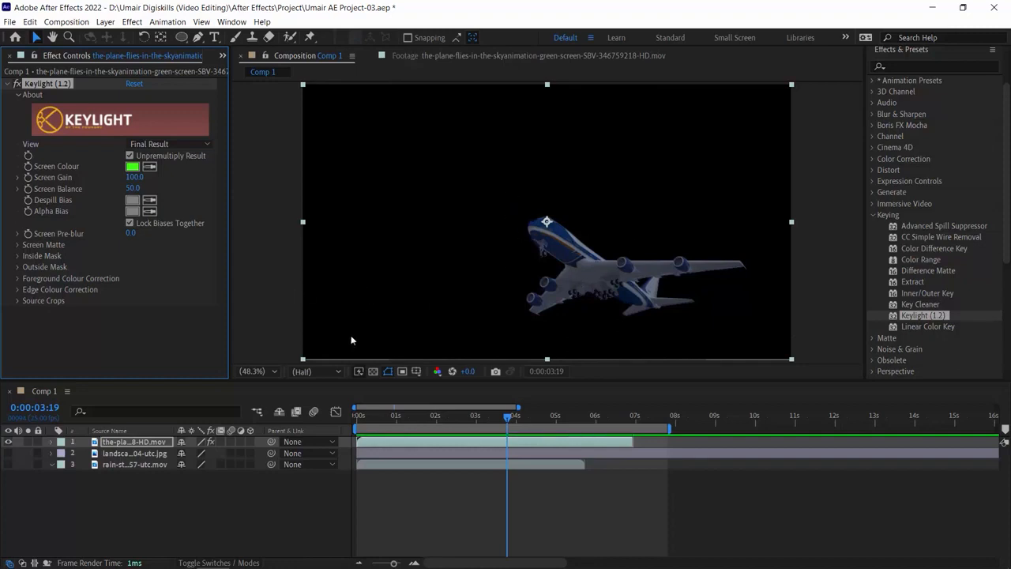
{"action": "left_click", "coordinate": [374, 373]}
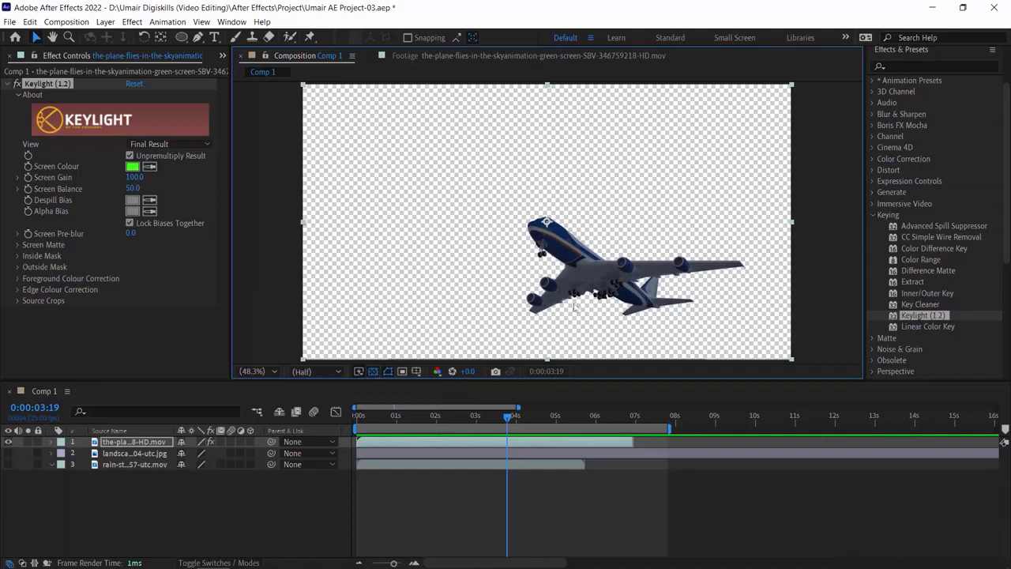
{"action": "left_click_drag", "start_coordinate": [472, 416], "coordinate": [556, 413]}
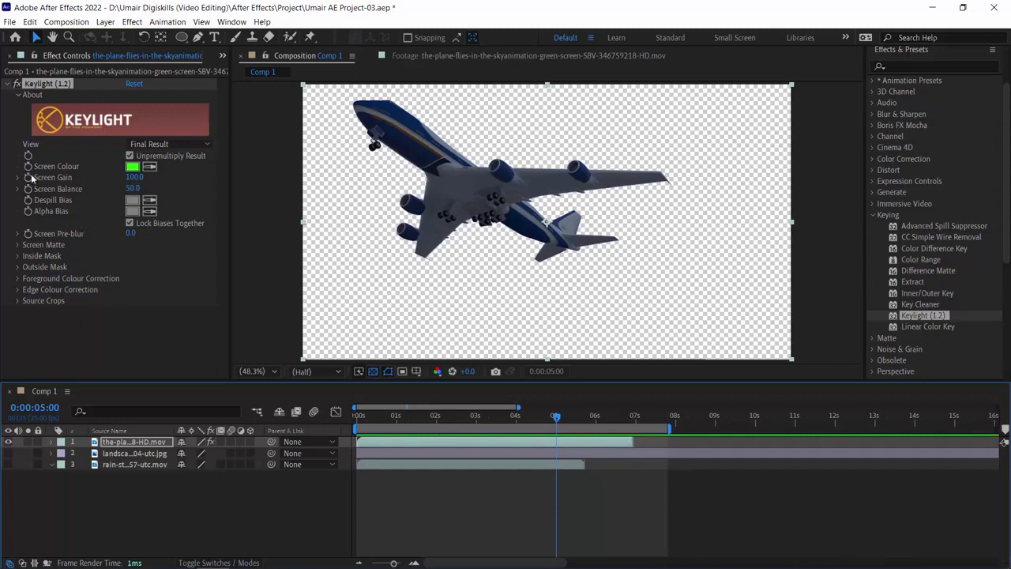
- Disable Keylight, resample the green background as Screen Colour, and re-enable the effect to check the key across the clip
{"action": "left_click", "coordinate": [16, 85]}
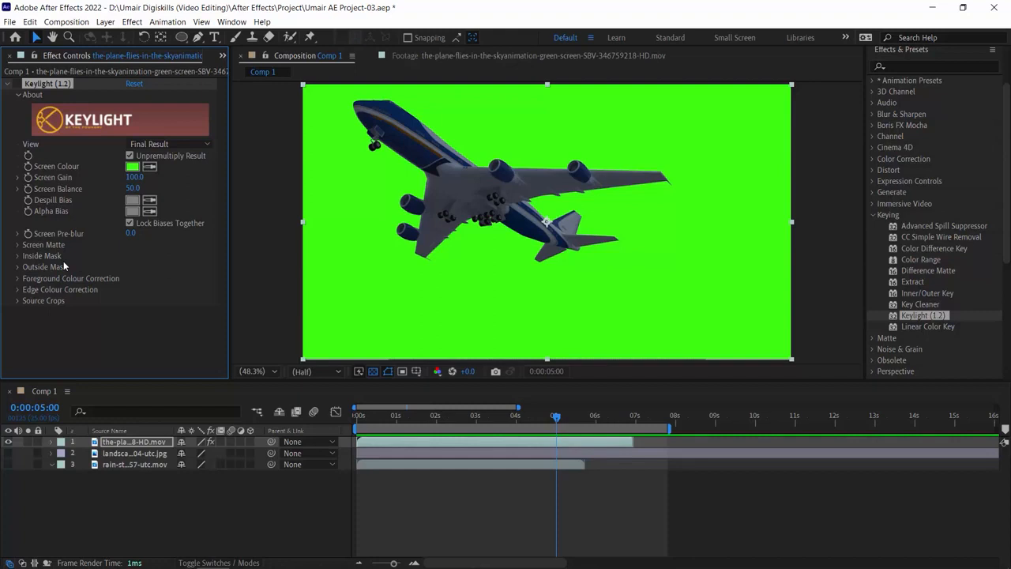
{"action": "left_click", "coordinate": [149, 167]}
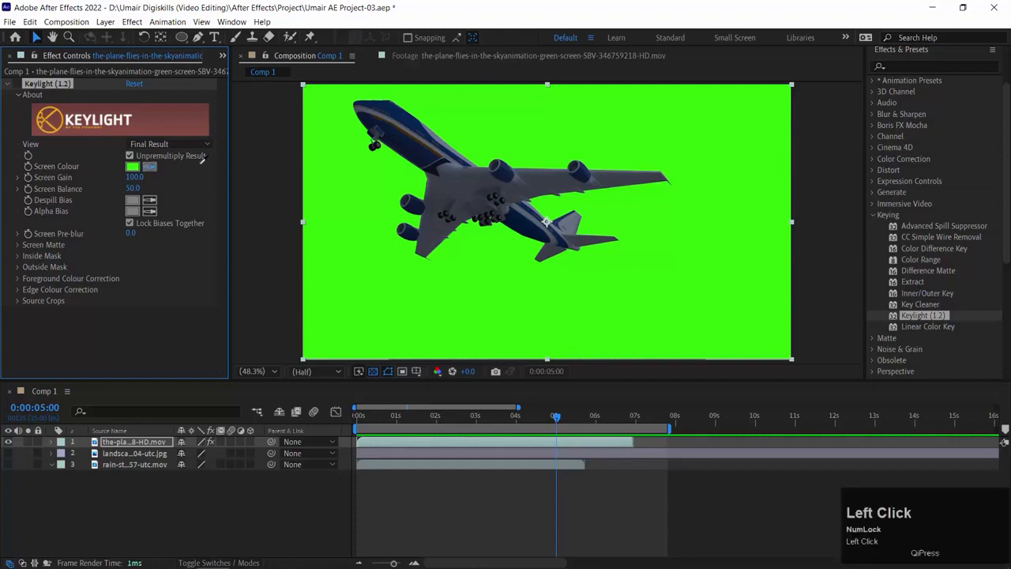
{"action": "left_click", "coordinate": [344, 178]}
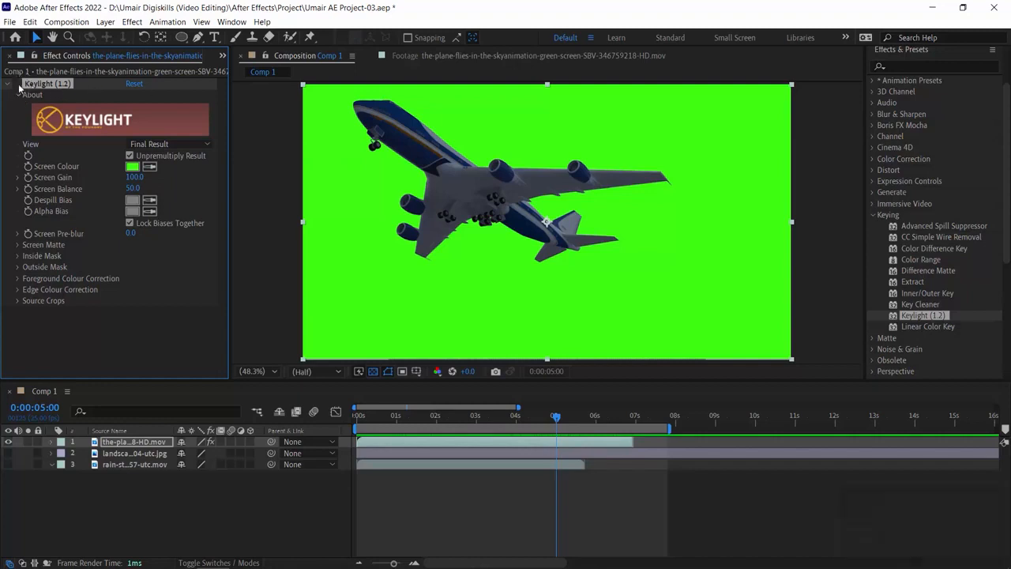
{"action": "left_click", "coordinate": [16, 83]}
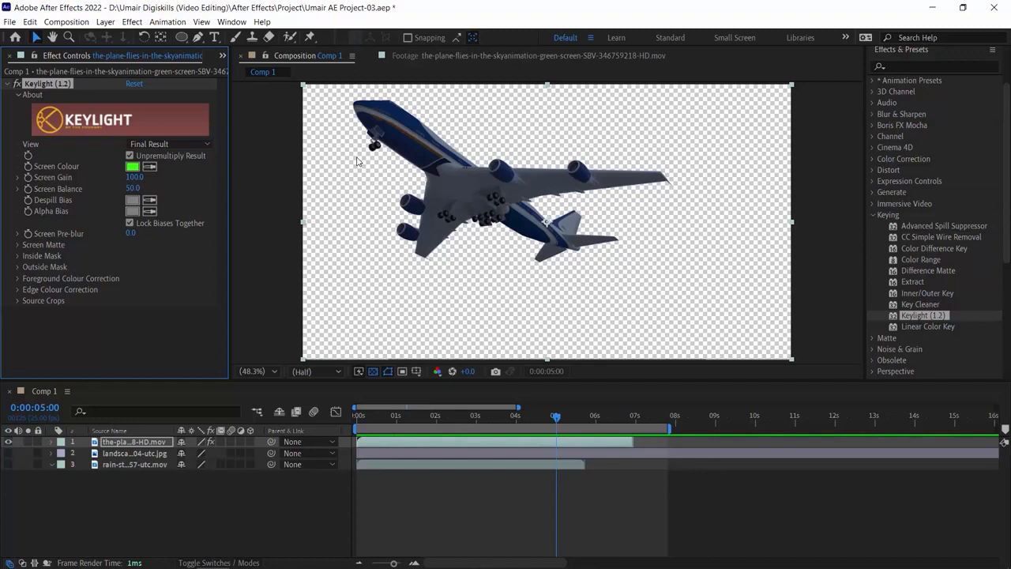
{"action": "left_click", "coordinate": [396, 417]}
{"action": "left_click_drag", "start_coordinate": [396, 417], "coordinate": [549, 417]}
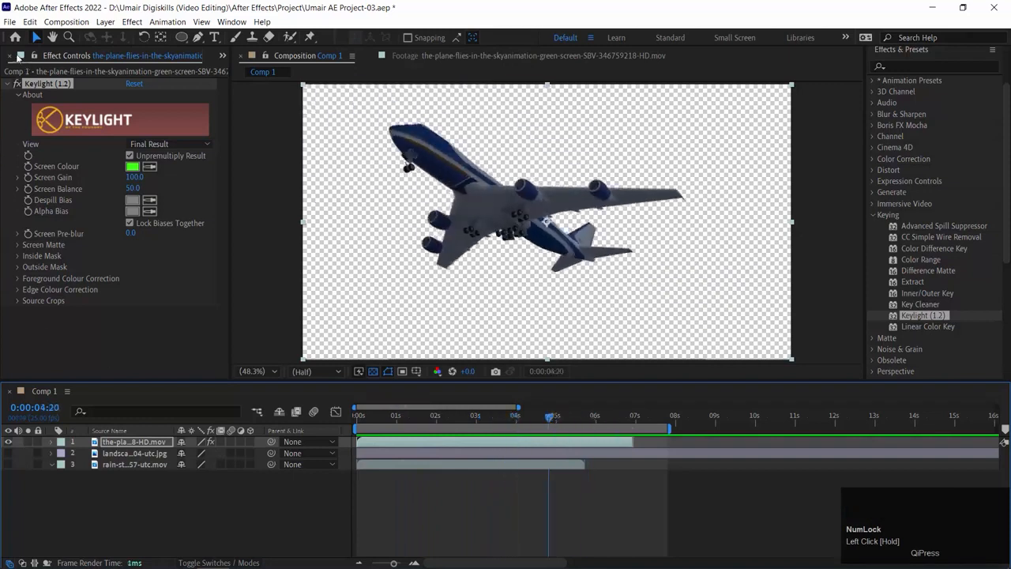
- Create a 1920 x 1080 solid in pure red (FF0000) and place it directly beneath the plane layer
{"action": "right_click", "coordinate": [138, 485]}
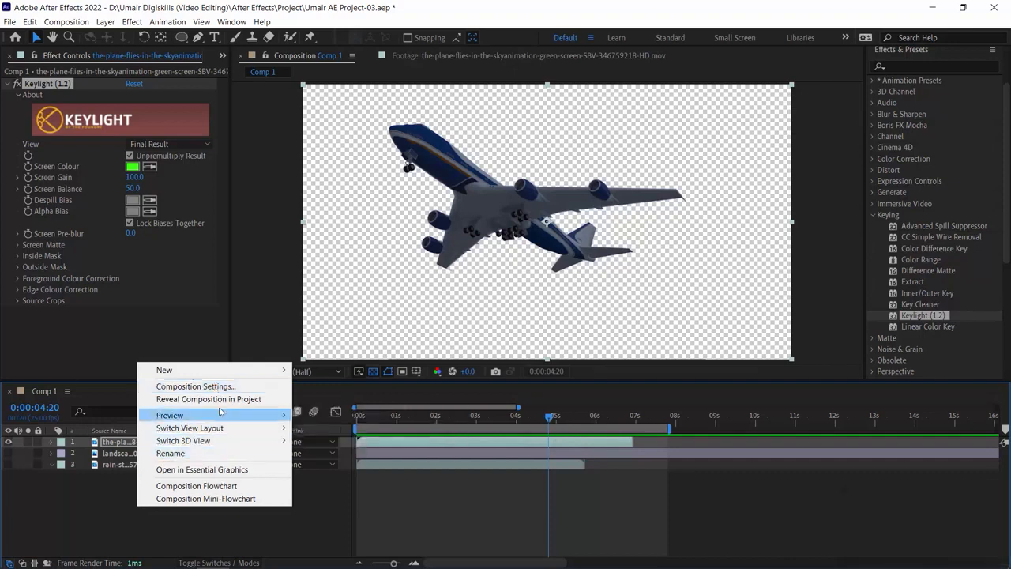
{"action": "mouse_move", "coordinate": [264, 370]}
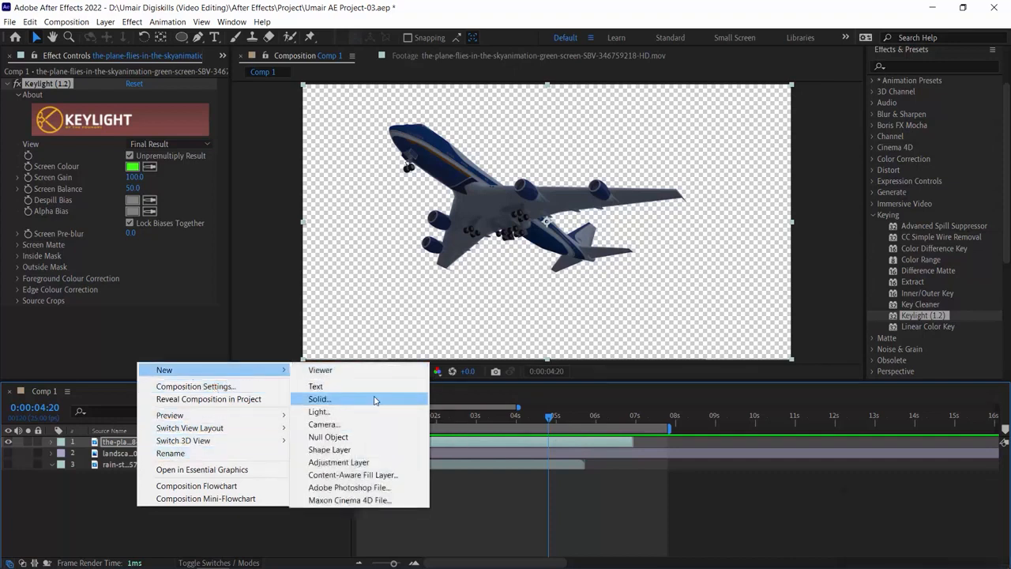
{"action": "left_click", "coordinate": [376, 401]}
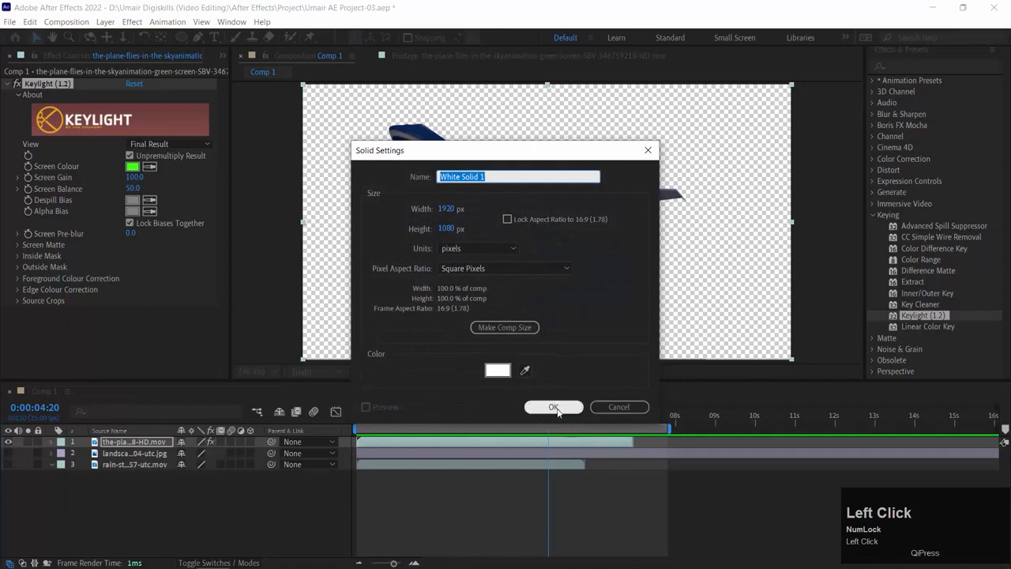
{"action": "left_click", "coordinate": [498, 370]}
{"action": "left_click_drag", "start_coordinate": [778, 187], "coordinate": [780, 126]}
{"action": "left_click", "coordinate": [898, 127]}
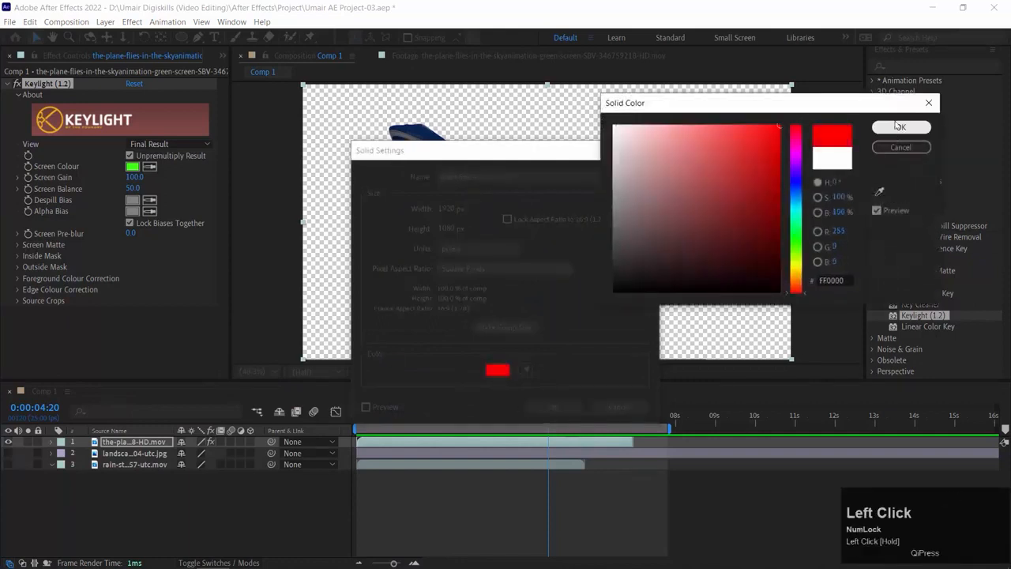
{"action": "left_click", "coordinate": [553, 406]}
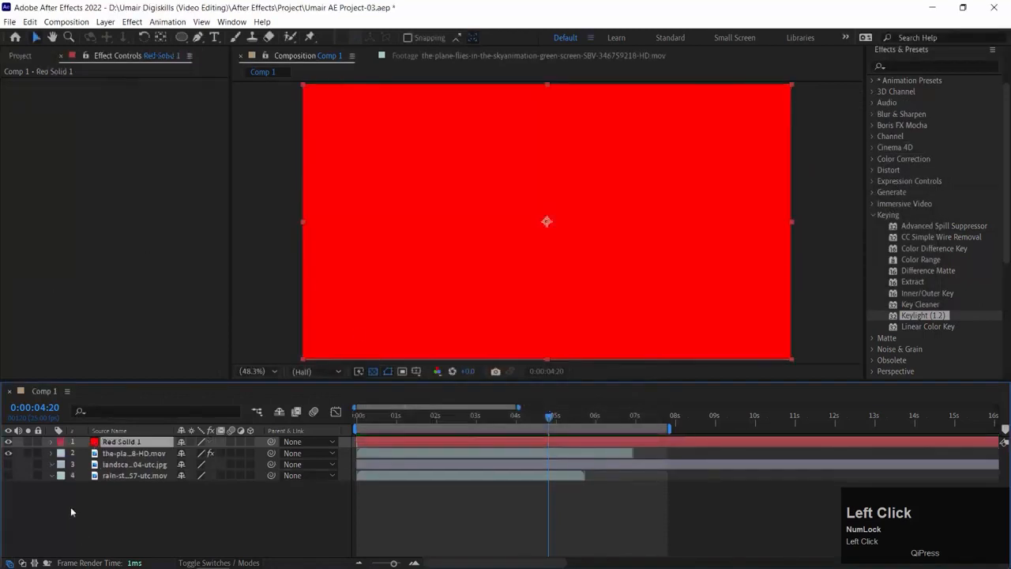
{"action": "left_click_drag", "start_coordinate": [102, 442], "coordinate": [101, 460]}
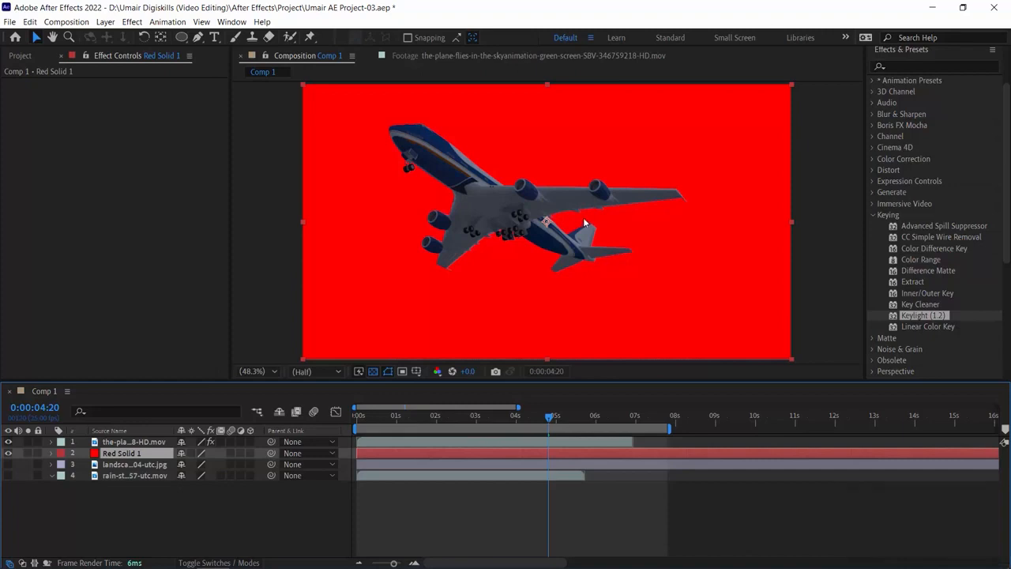
- Examine the plane's keyed edges, engines and landing gear up close against the red solid
{"action": "key", "text": "ctrl+equal"}
{"action": "key", "text": "ctrl+equal"}
{"action": "key", "text": "ctrl+equal"}
{"action": "key", "text": "ctrl+equal"}
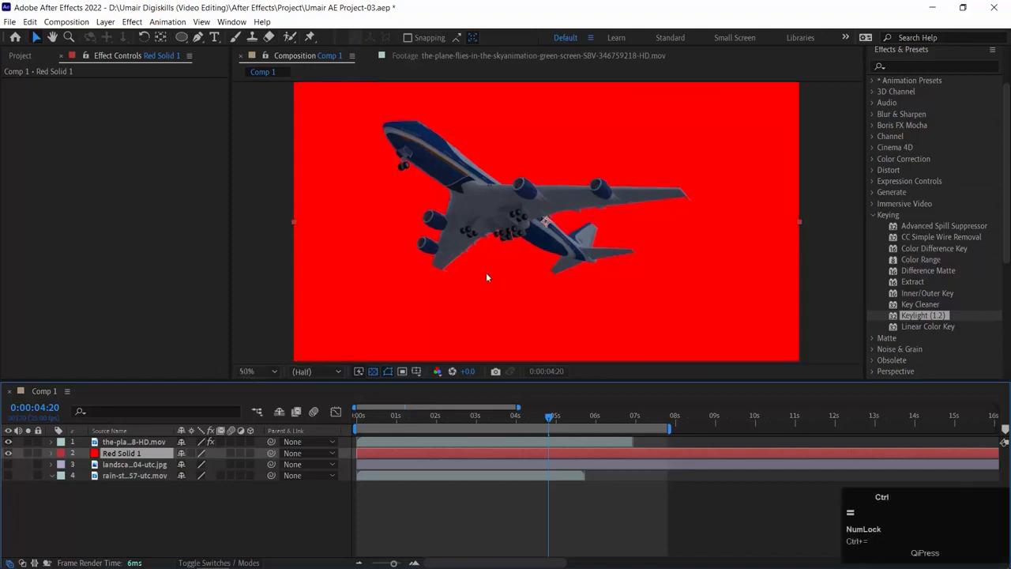
{"action": "left_click_drag", "start_coordinate": [518, 256], "coordinate": [382, 115]}
{"action": "key", "text": "space"}
{"action": "left_click_drag", "start_coordinate": [373, 293], "coordinate": [418, 119]}
{"action": "mouse_move", "coordinate": [476, 213]}
{"action": "left_mouse_down"}
{"action": "mouse_move", "coordinate": [439, 178]}
{"action": "mouse_move", "coordinate": [383, 180]}
{"action": "left_mouse_up"}
{"action": "left_click_drag", "start_coordinate": [502, 266], "coordinate": [495, 219]}
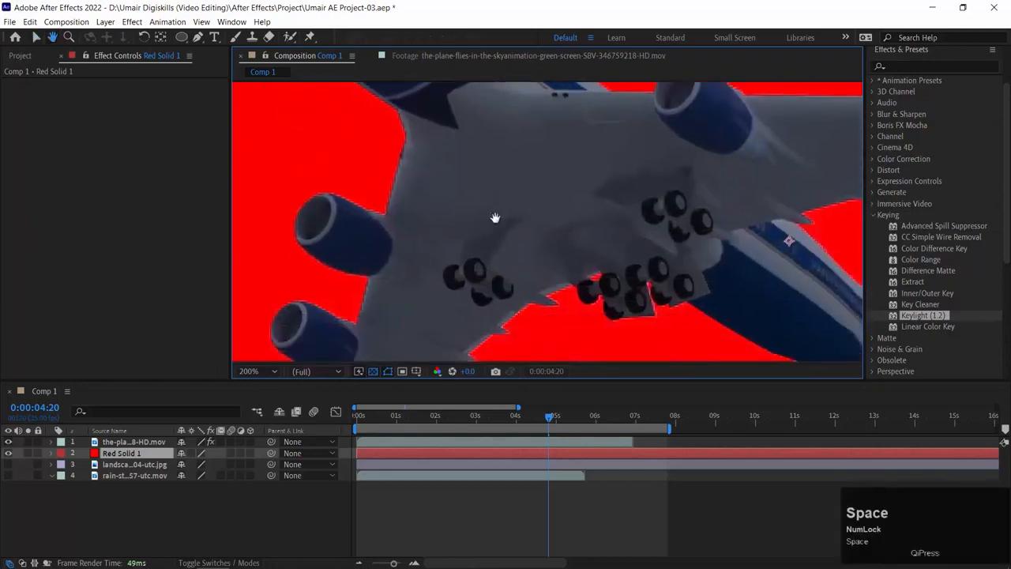
{"action": "left_click", "coordinate": [134, 441]}
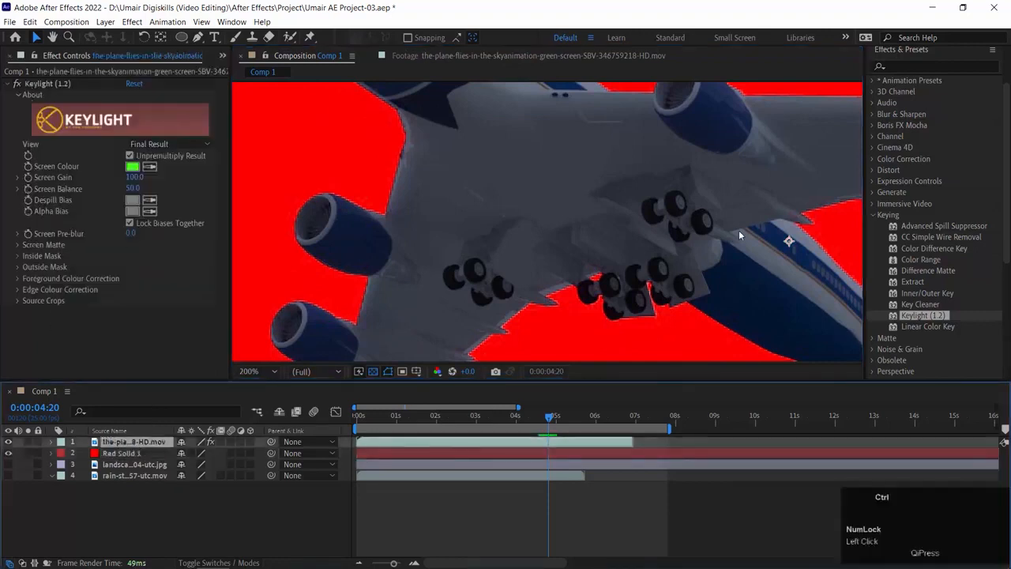
{"action": "scroll", "coordinate": [738, 230], "scroll_direction": "down", "scroll_amount": 1}
{"action": "left_click_drag", "start_coordinate": [667, 206], "coordinate": [621, 292]}
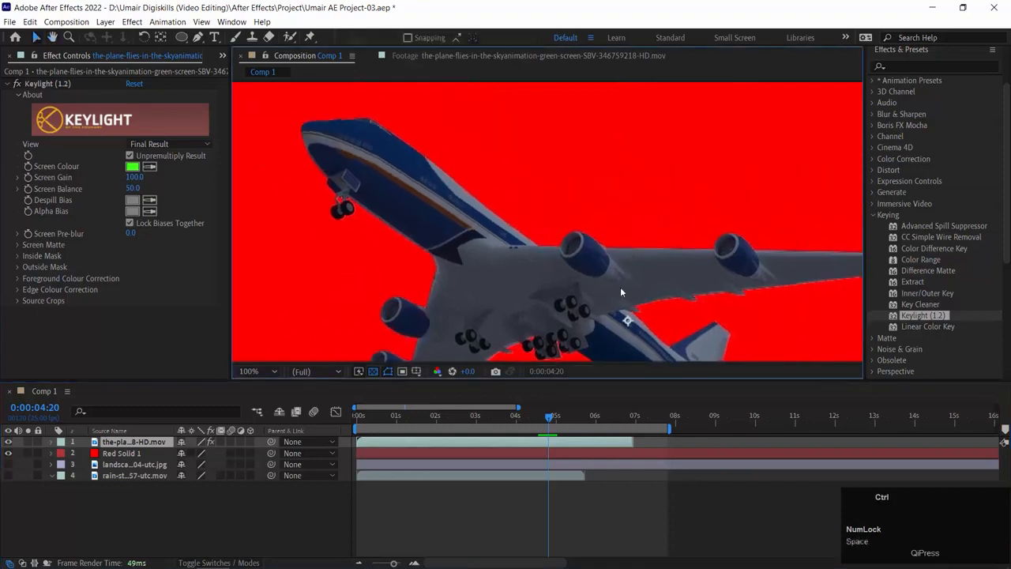
{"action": "scroll", "coordinate": [620, 287], "scroll_direction": "down", "scroll_amount": 1}
{"action": "left_click", "coordinate": [595, 213]}
{"action": "left_click_drag", "start_coordinate": [595, 212], "coordinate": [583, 204]}
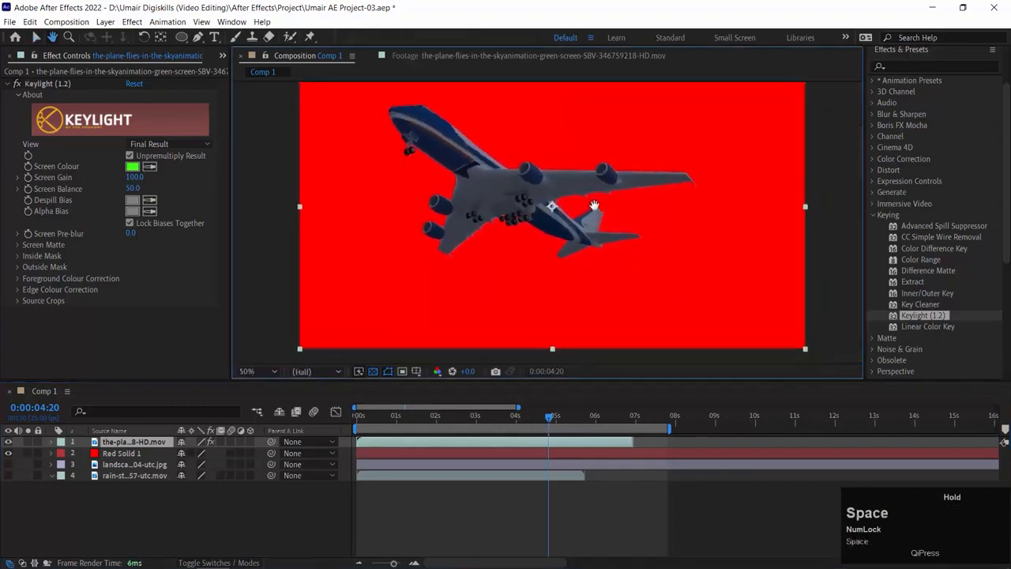
- Hide the red solid and show the rain video behind the plane, briefly trying the landscape image as the background
{"action": "left_click", "coordinate": [8, 453]}
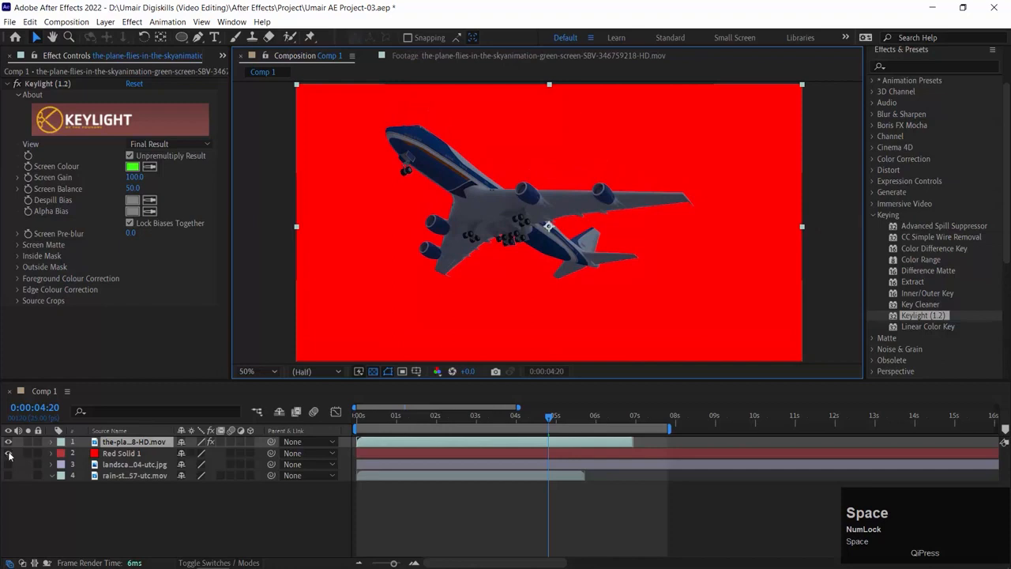
{"action": "mouse_move", "coordinate": [8, 465]}
{"action": "left_mouse_down"}
{"action": "mouse_move", "coordinate": [9, 478]}
{"action": "mouse_move", "coordinate": [10, 469]}
{"action": "left_mouse_up"}
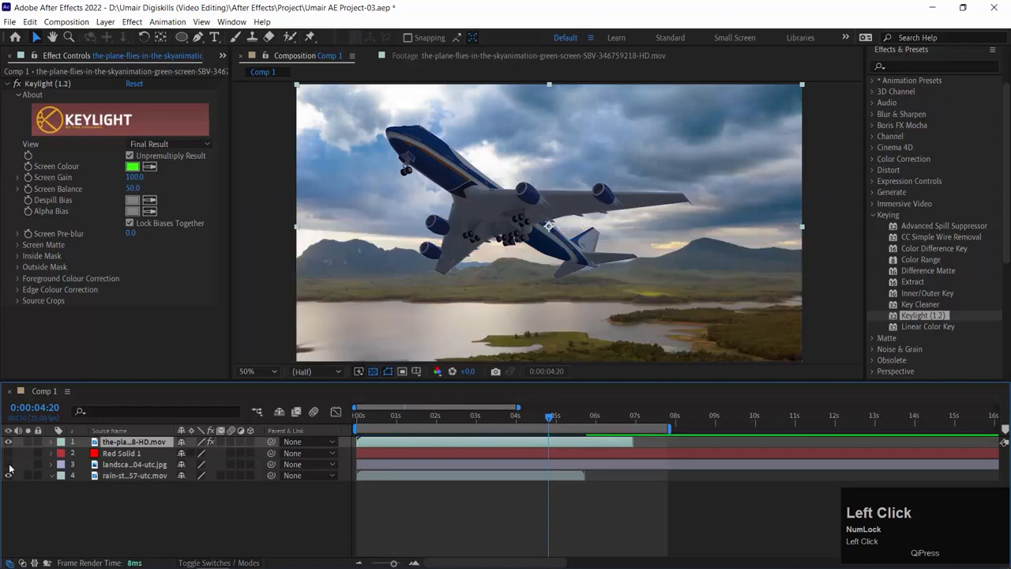
{"action": "left_click", "coordinate": [8, 465]}
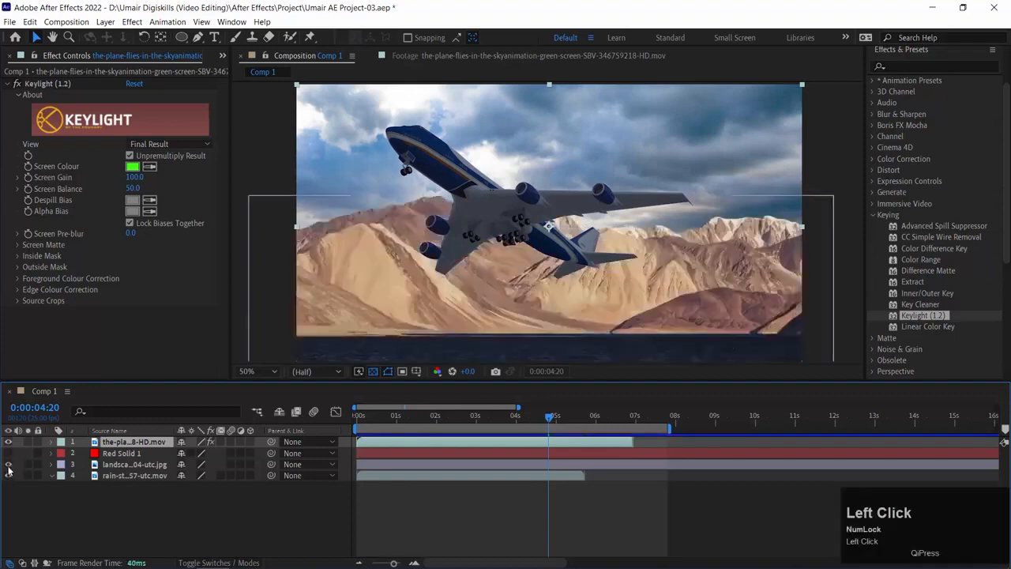
{"action": "left_click", "coordinate": [8, 465]}
- Preview the plane flying over the rain video from the first frame and review the composite around 4 to 5 seconds
{"action": "left_click_drag", "start_coordinate": [548, 417], "coordinate": [304, 427]}
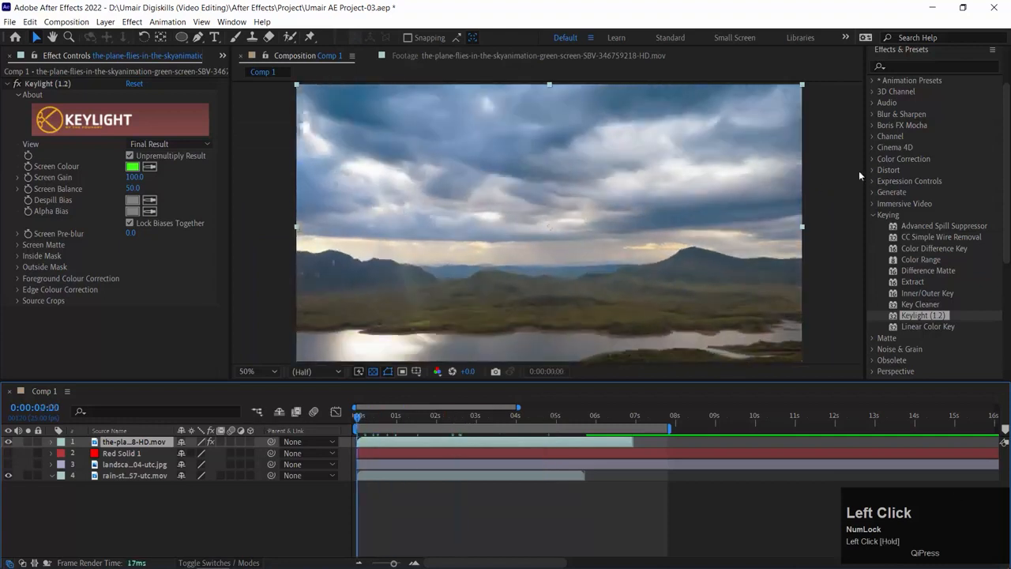
{"action": "key", "text": "space"}
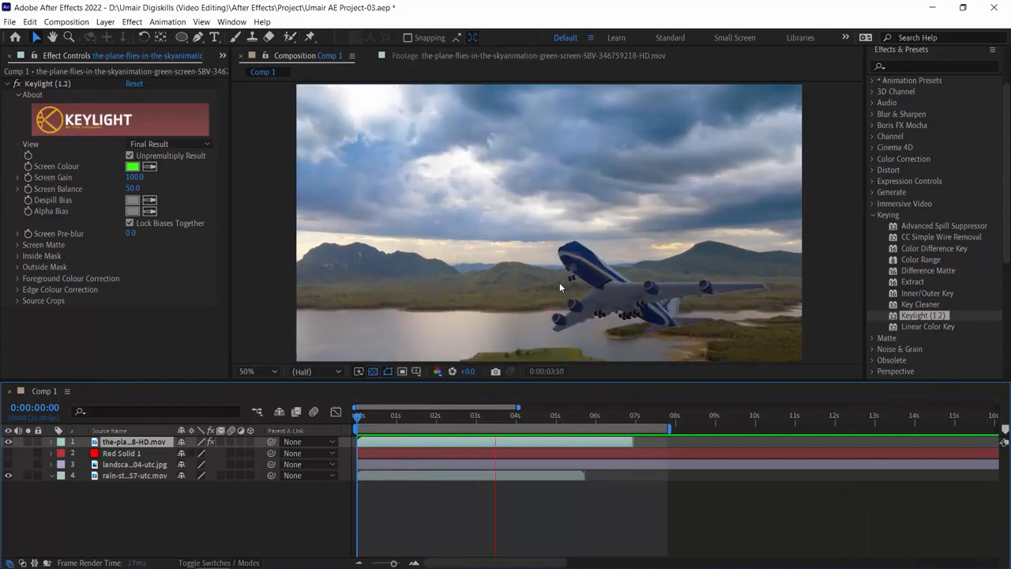
{"action": "key", "text": "space"}
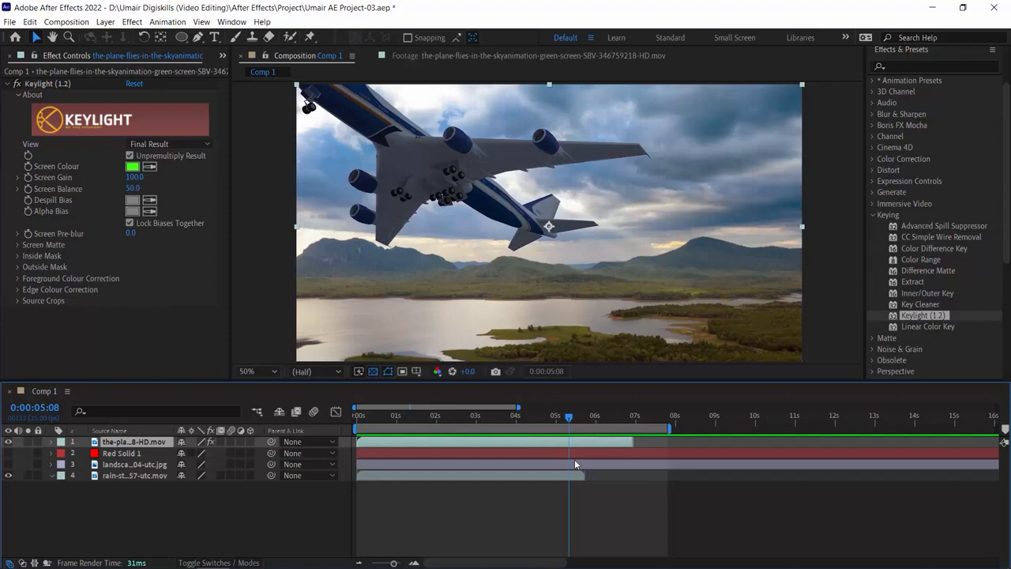
{"action": "left_click_drag", "start_coordinate": [529, 417], "coordinate": [562, 389]}
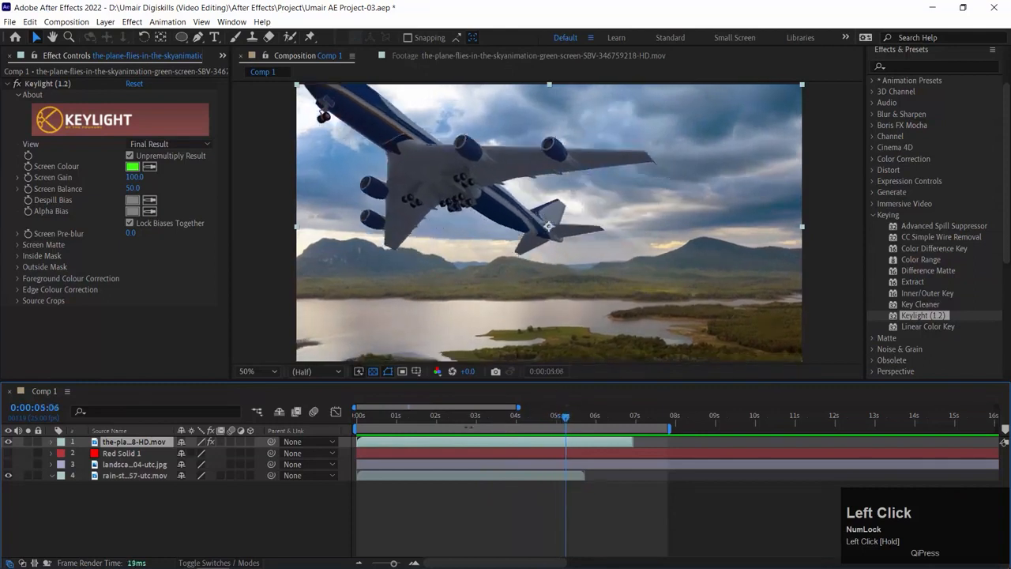
{"action": "left_click", "coordinate": [501, 420]}
{"action": "left_click_drag", "start_coordinate": [501, 420], "coordinate": [548, 416]}
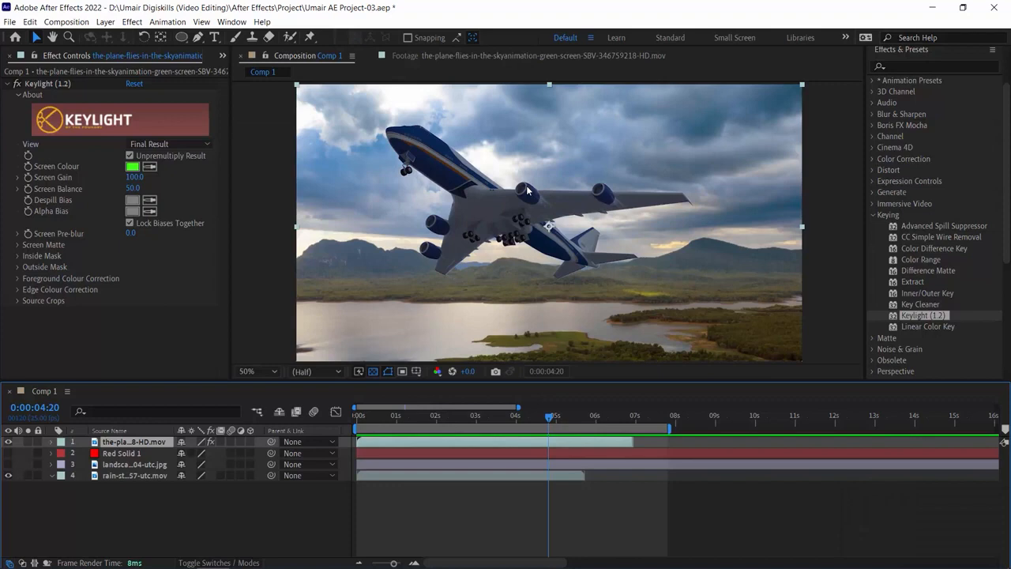
- Show the landscape image layer behind the plane
{"action": "left_click", "coordinate": [9, 464]}
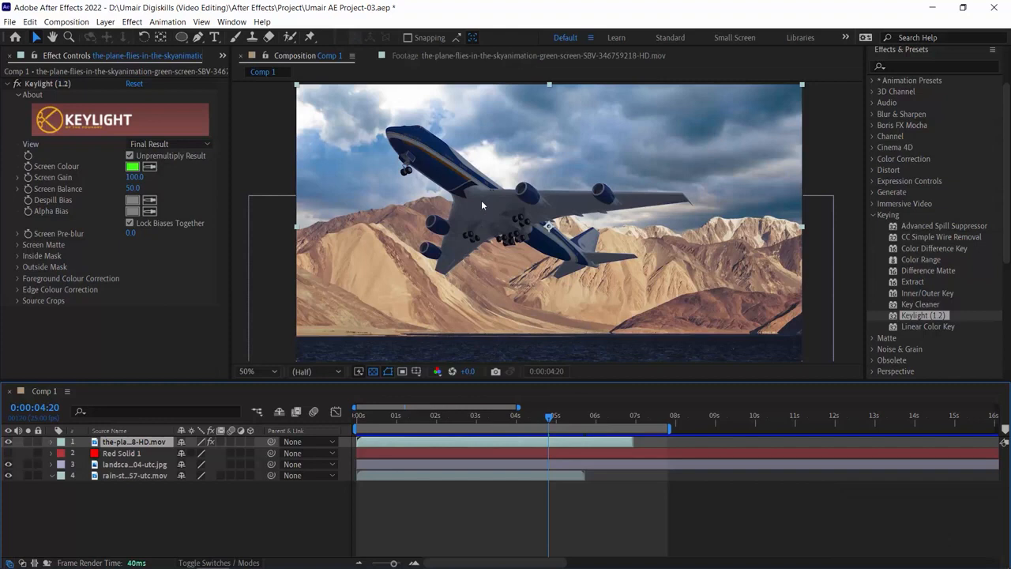
- Preview the plane flying over the landscape and rain sky from the first frame to about 7 seconds
{"action": "left_click_drag", "start_coordinate": [406, 417], "coordinate": [330, 415]}
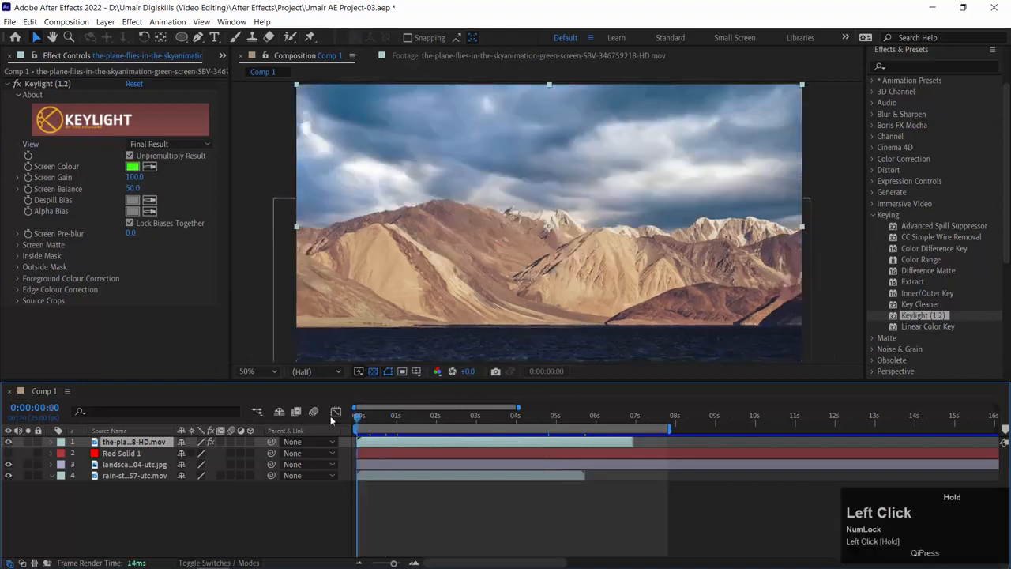
{"action": "key", "text": "space"}
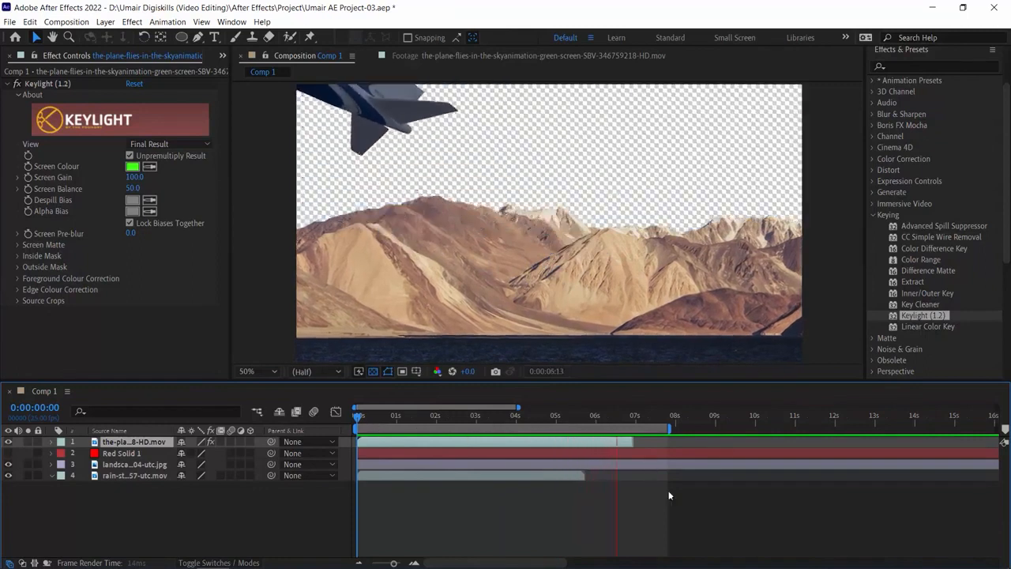
{"action": "key", "text": "space"}
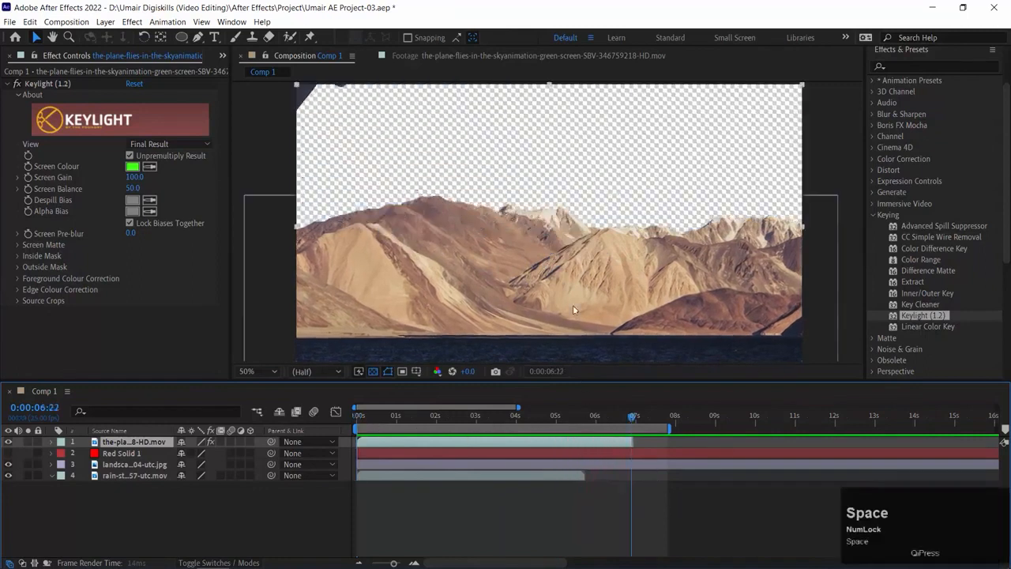
- Enable time remapping on the rain video layer and set its end keyframe to 0:00:02:17 to slow the clouds
{"action": "left_click", "coordinate": [552, 479]}
{"action": "right_click", "coordinate": [551, 478]}
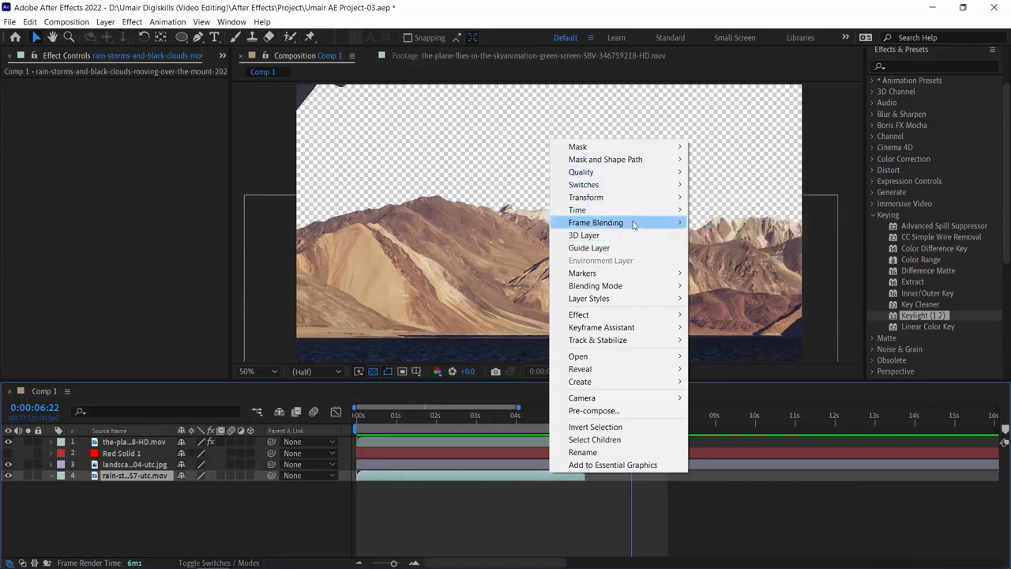
{"action": "mouse_move", "coordinate": [653, 209]}
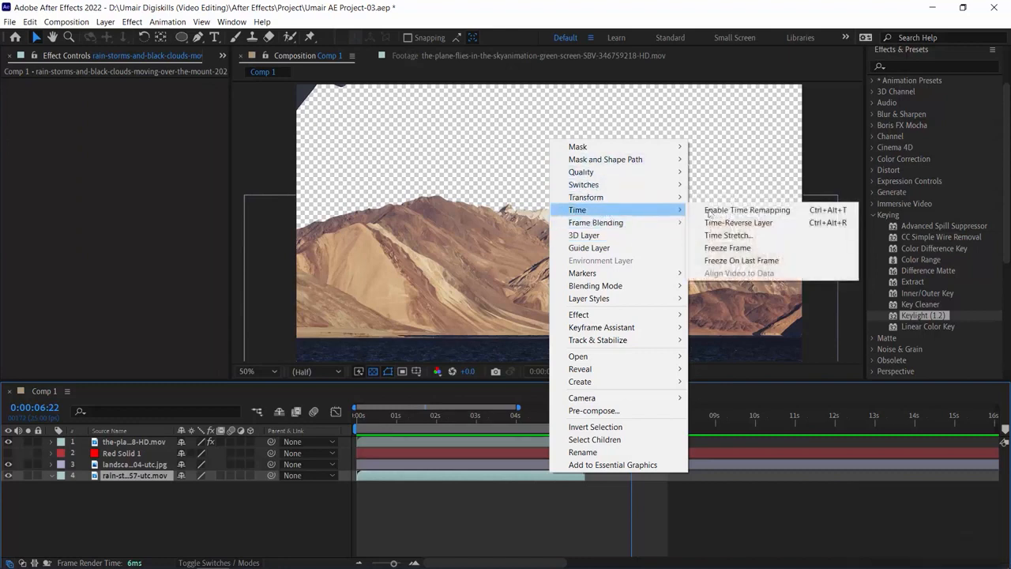
{"action": "left_click", "coordinate": [769, 212]}
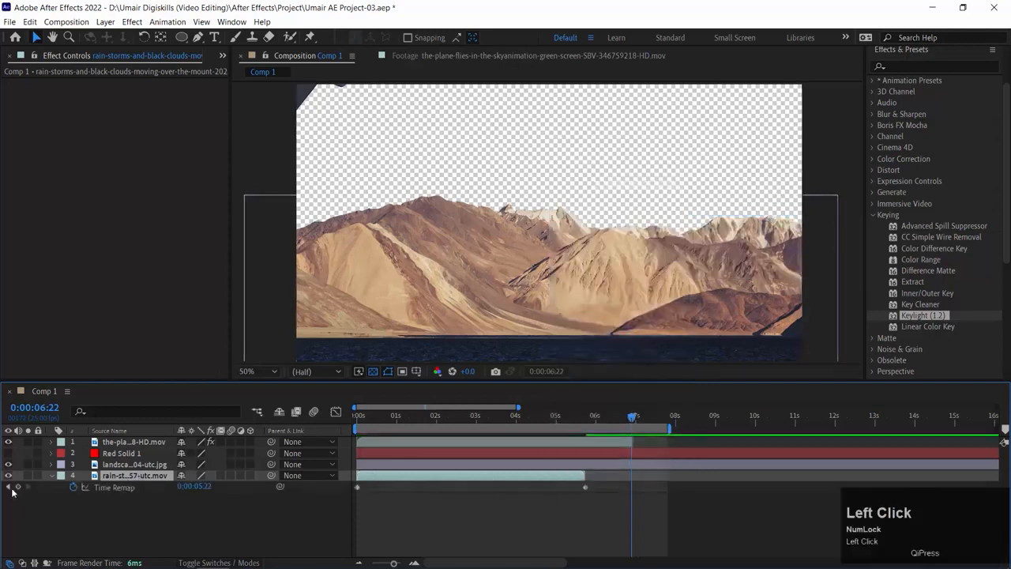
{"action": "left_click", "coordinate": [9, 487]}
{"action": "left_click_drag", "start_coordinate": [188, 493], "coordinate": [151, 486]}
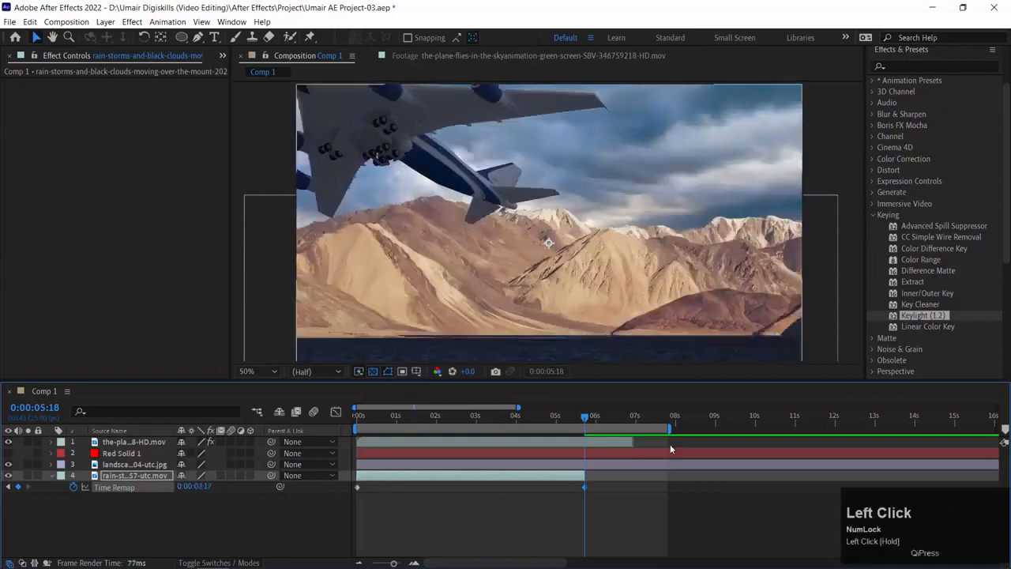
- Extend the rain video layer to the plane clip's end and shorten the work area to match
{"action": "left_click_drag", "start_coordinate": [585, 474], "coordinate": [641, 473]}
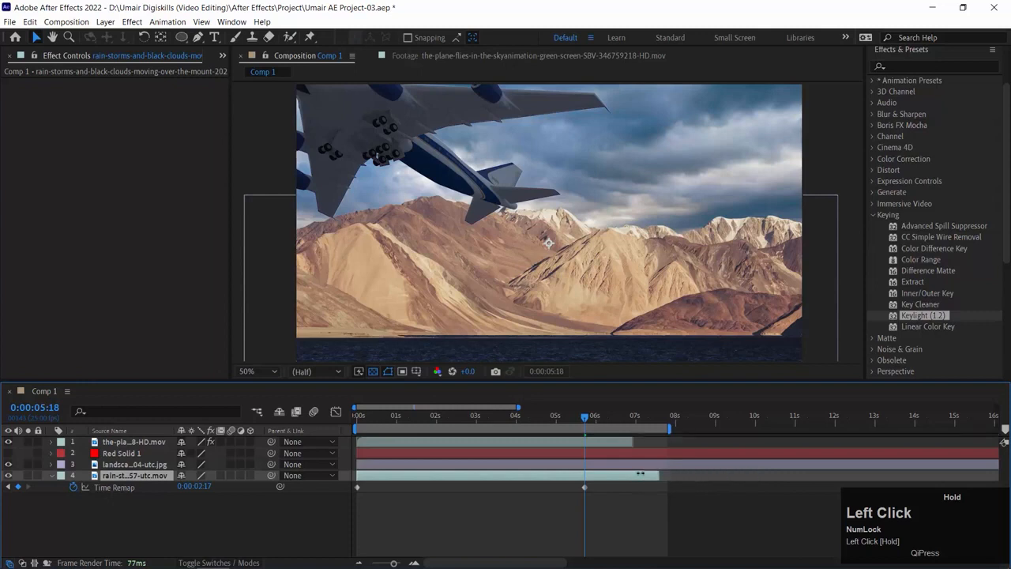
{"action": "left_click_drag", "start_coordinate": [552, 424], "coordinate": [237, 410]}
{"action": "key", "text": "space"}
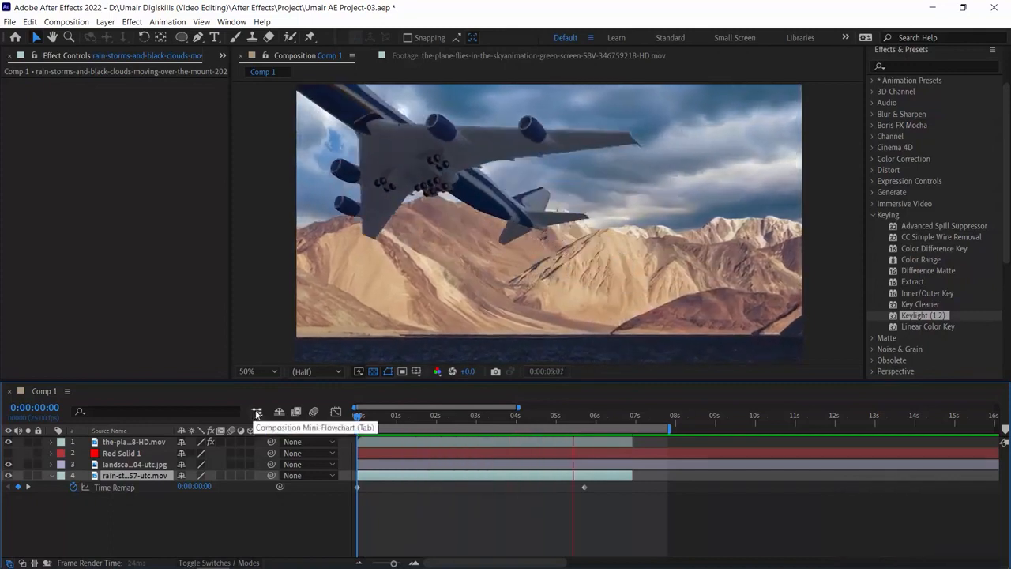
{"action": "key", "text": "space"}
{"action": "left_click_drag", "start_coordinate": [462, 419], "coordinate": [565, 420]}
{"action": "left_click_drag", "start_coordinate": [669, 427], "coordinate": [638, 428]}
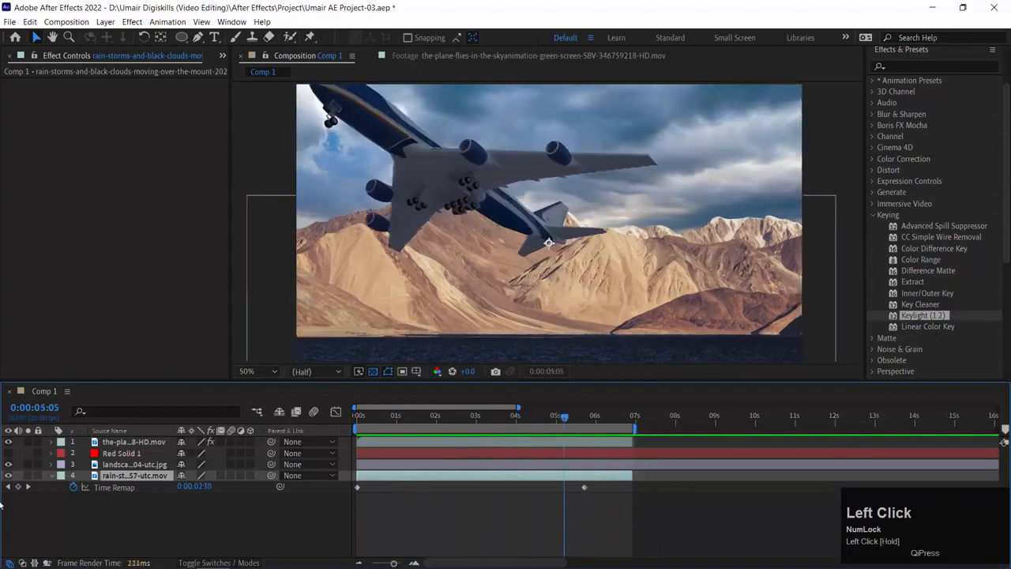
- Compare the composite with the plane layer hidden and shown, and with the landscape layer hidden and shown
{"action": "left_click", "coordinate": [94, 444]}
{"action": "left_click", "coordinate": [7, 443]}
{"action": "left_click", "coordinate": [8, 442]}
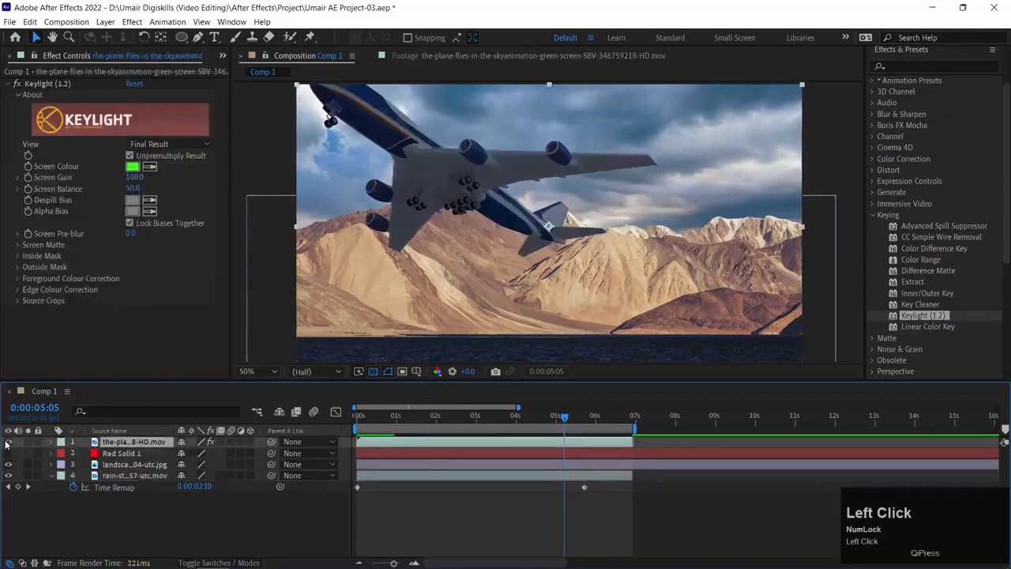
{"action": "left_click_drag", "start_coordinate": [95, 442], "coordinate": [95, 443]}
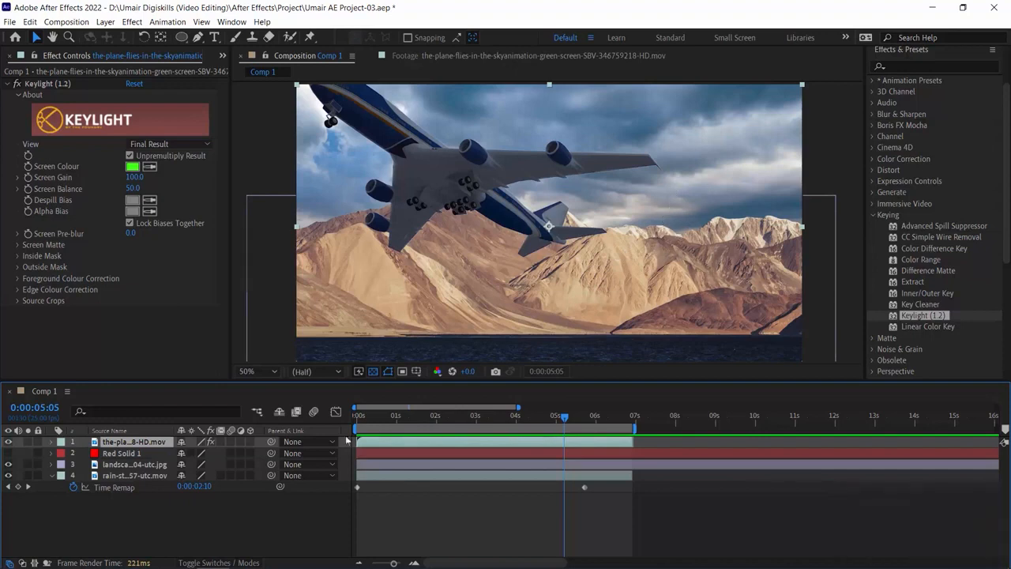
{"action": "left_click", "coordinate": [7, 465]}
{"action": "left_click", "coordinate": [8, 465]}
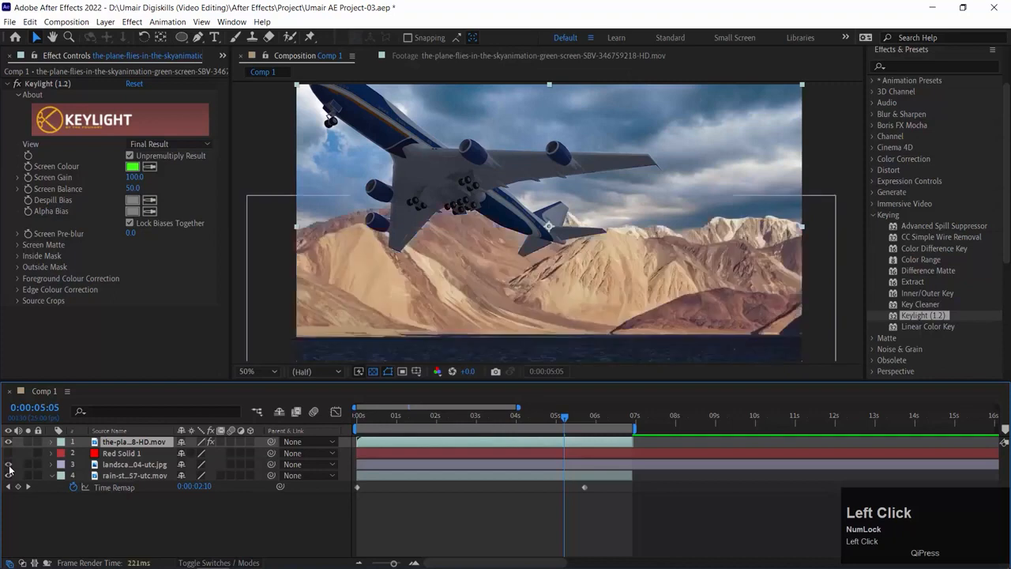
{"action": "left_click", "coordinate": [8, 464]}
{"action": "left_click", "coordinate": [8, 465]}
- Place the plane layer behind the landscape image and preview the composite up to about 5 seconds
{"action": "left_click_drag", "start_coordinate": [95, 442], "coordinate": [98, 470]}
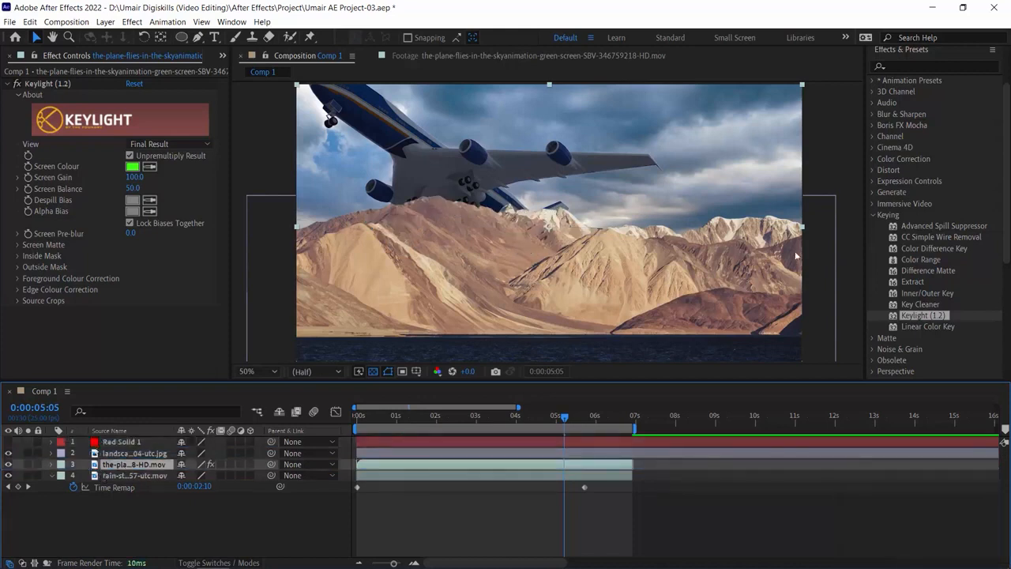
{"action": "left_click_drag", "start_coordinate": [553, 415], "coordinate": [375, 417]}
{"action": "key", "text": "space"}
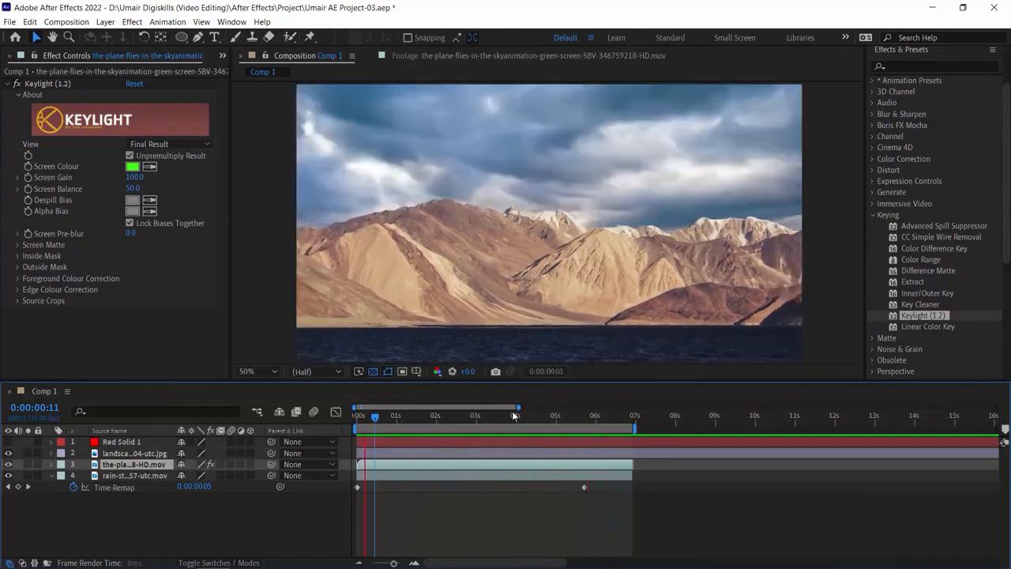
{"action": "left_click", "coordinate": [448, 416]}
{"action": "left_click_drag", "start_coordinate": [518, 420], "coordinate": [562, 416]}
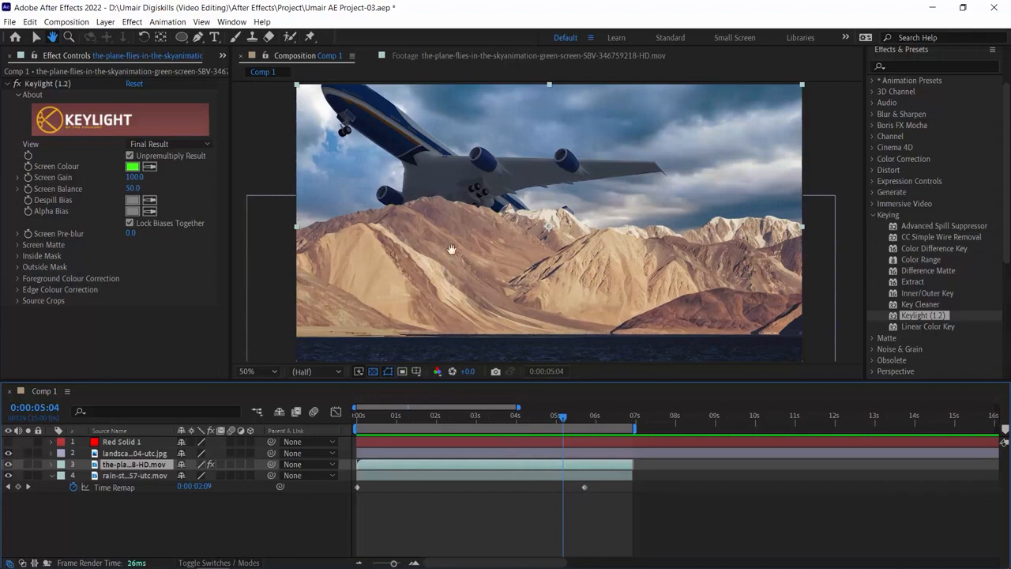
- Scale the plane layer to 68% and move it up and to the right, above the mountains
{"action": "key", "text": "s"}
{"action": "key", "text": "v"}
{"action": "left_click_drag", "start_coordinate": [194, 475], "coordinate": [169, 475]}
{"action": "left_click_drag", "start_coordinate": [580, 249], "coordinate": [700, 207]}
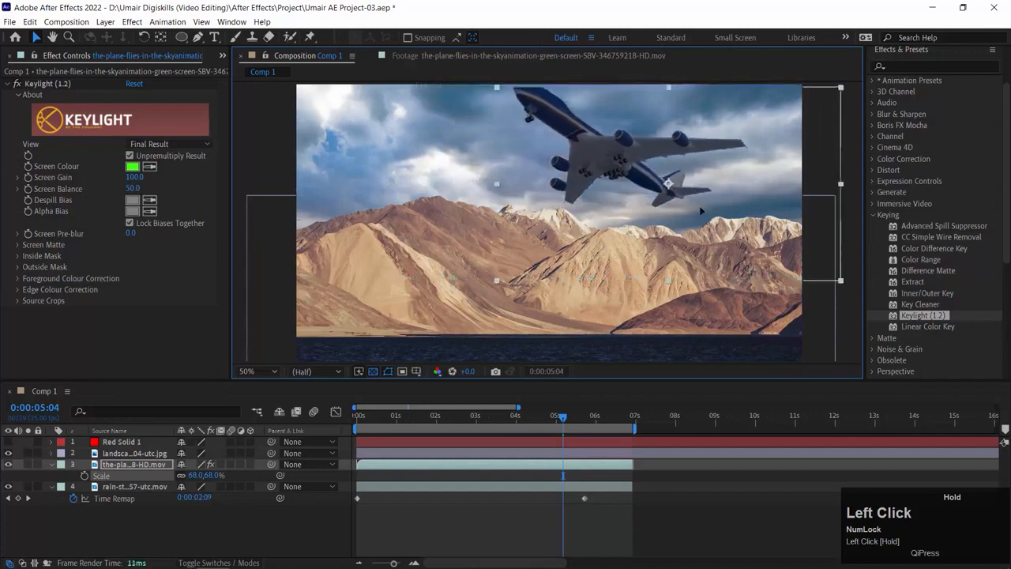
- Preview the smaller plane from the start and shift its layer left to the frame's left edge at 0:00:05:19
{"action": "left_click", "coordinate": [359, 415]}
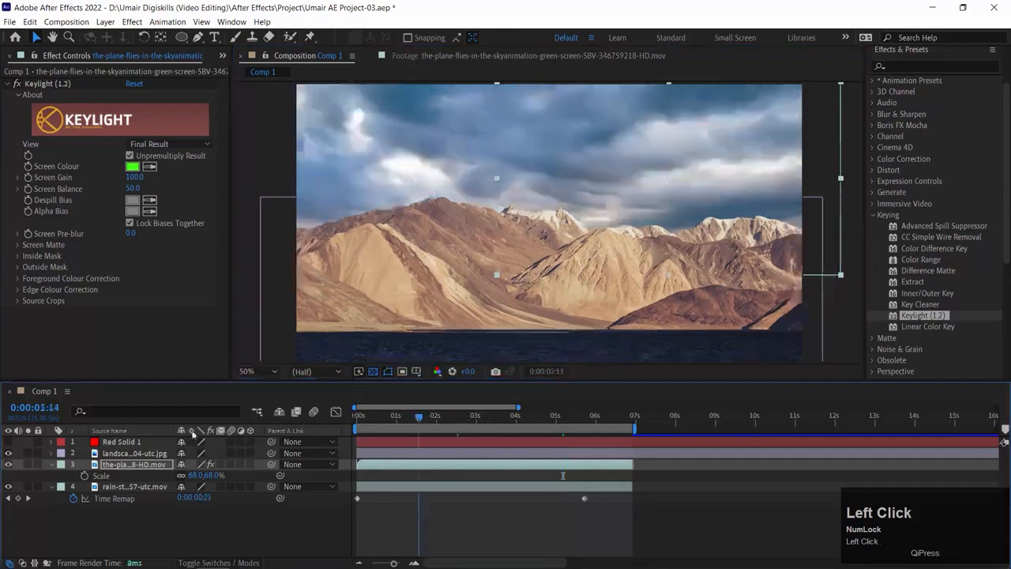
{"action": "key", "text": "space"}
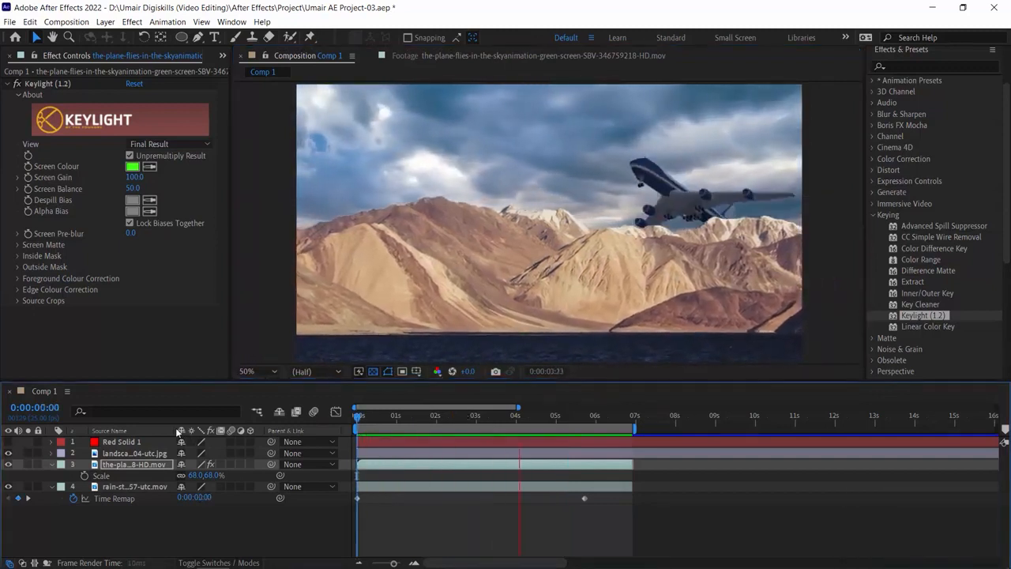
{"action": "key", "text": "space"}
{"action": "left_click_drag", "start_coordinate": [559, 417], "coordinate": [588, 420]}
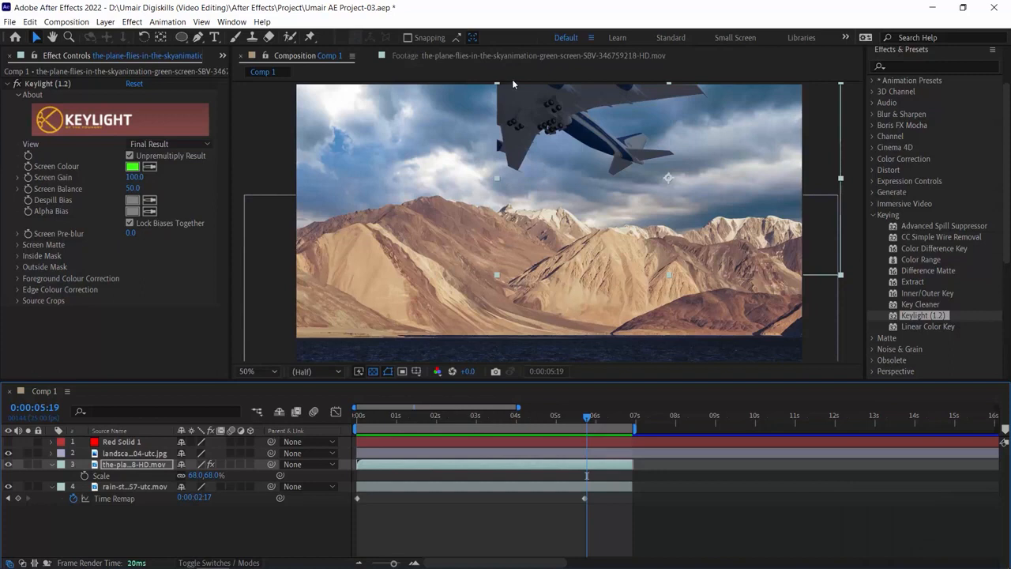
{"action": "left_click_drag", "start_coordinate": [541, 114], "coordinate": [335, 110]}
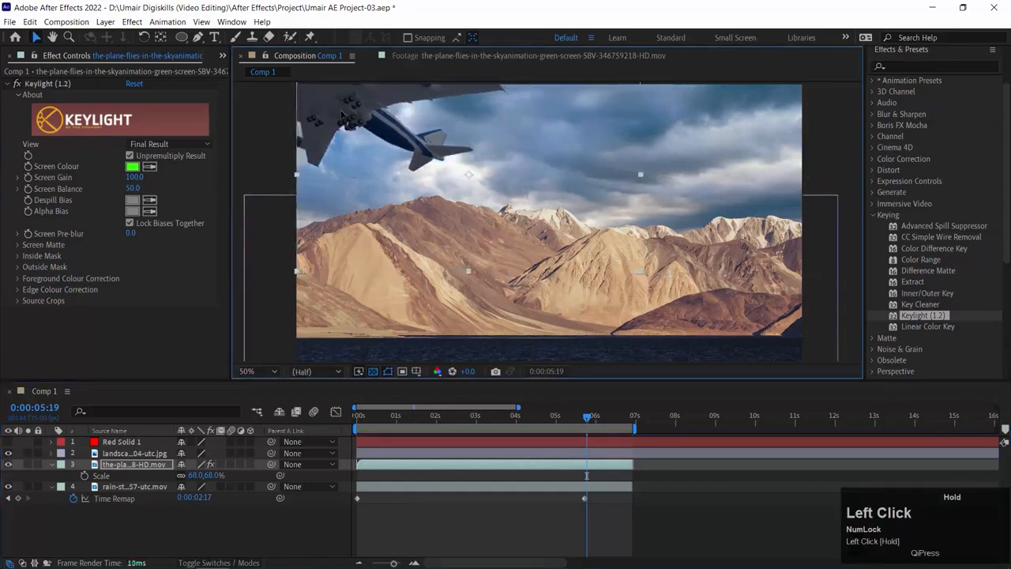
- Review the repositioned plane from about 2 to 4.5 seconds and compare it with the original green-screen footage
{"action": "left_click", "coordinate": [432, 417]}
{"action": "key", "text": "space"}
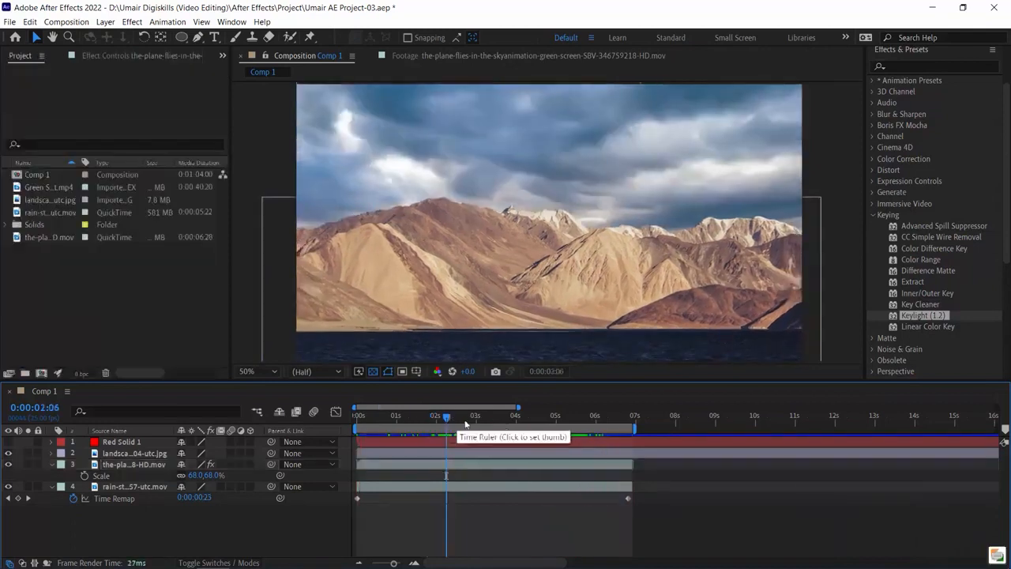
{"action": "left_click_drag", "start_coordinate": [465, 424], "coordinate": [515, 421]}
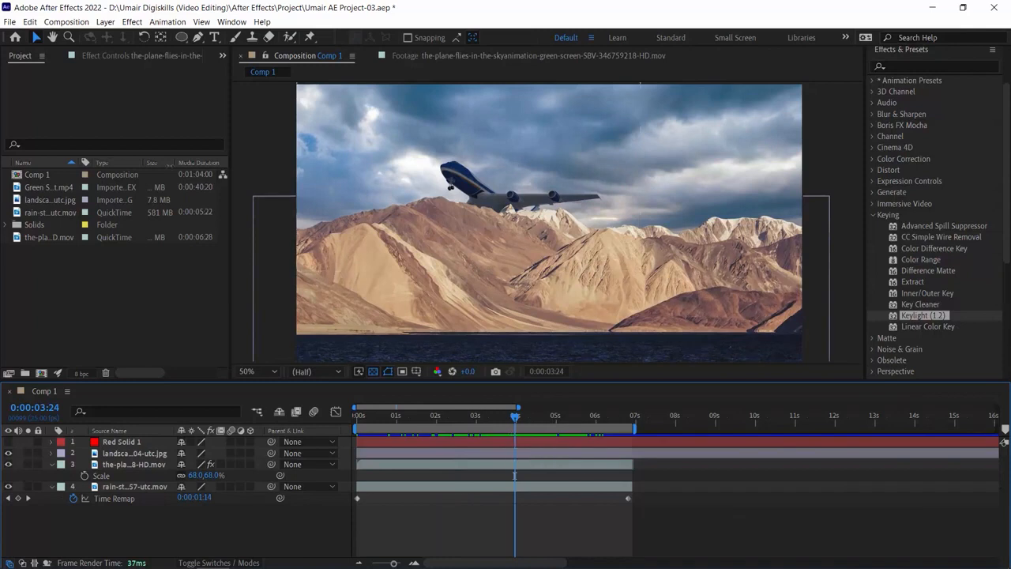
{"action": "left_click", "coordinate": [486, 56]}
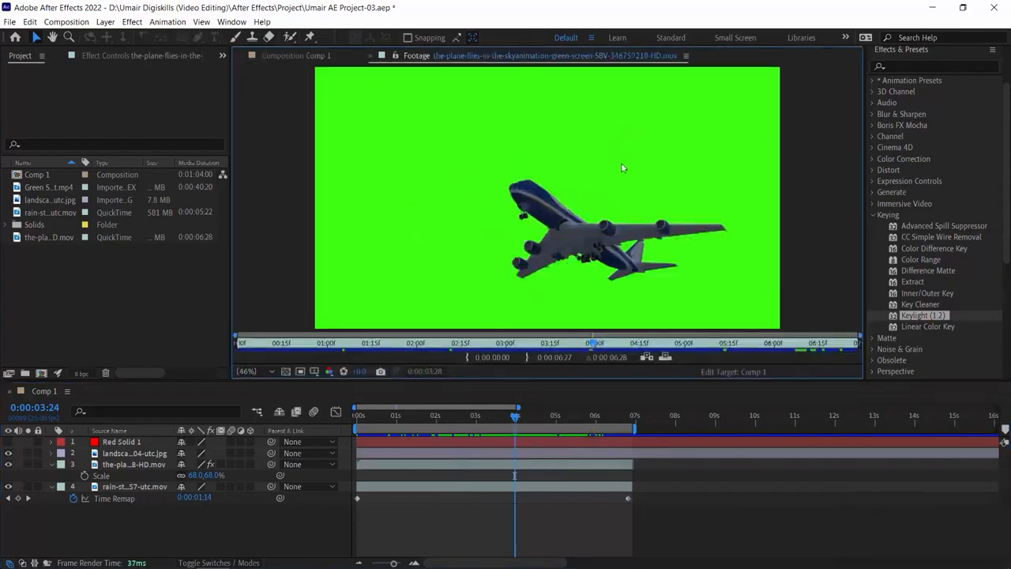
{"action": "left_click", "coordinate": [303, 55]}
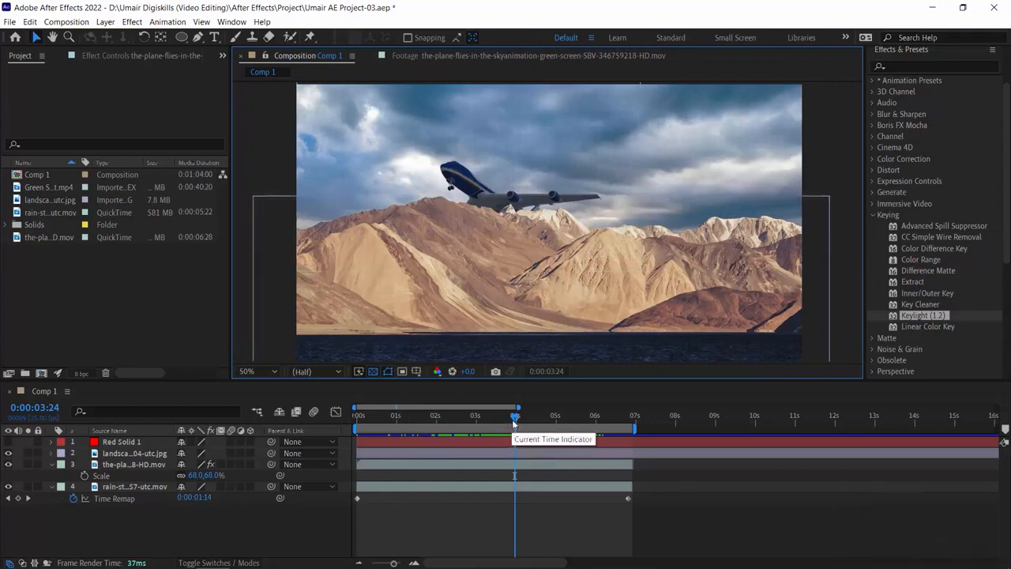
{"action": "left_click_drag", "start_coordinate": [515, 420], "coordinate": [539, 415]}
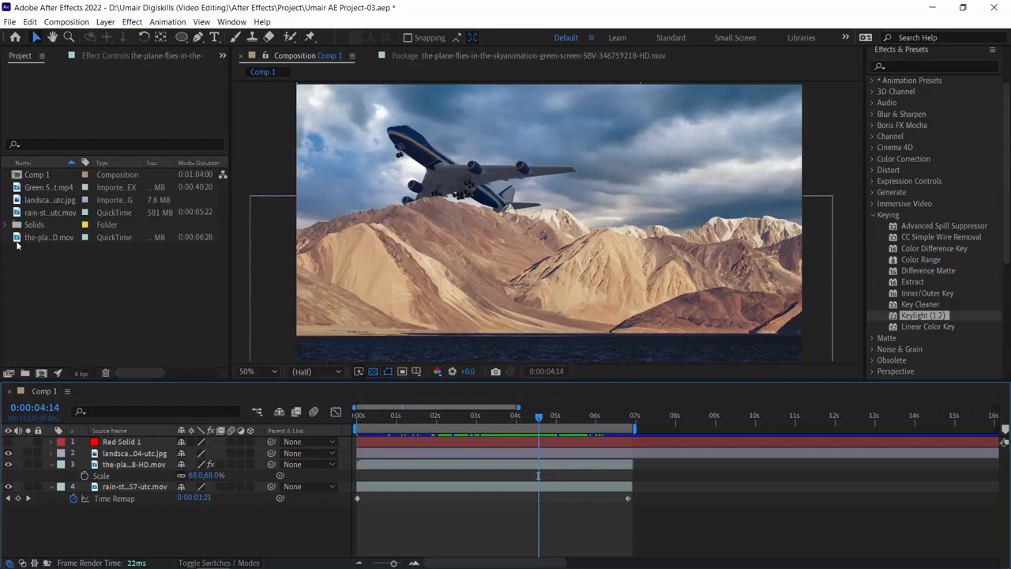
- Create a new 1920 x 1080 composition at 25 fps with a duration of 0:01:04:00
{"action": "right_click", "coordinate": [107, 316]}
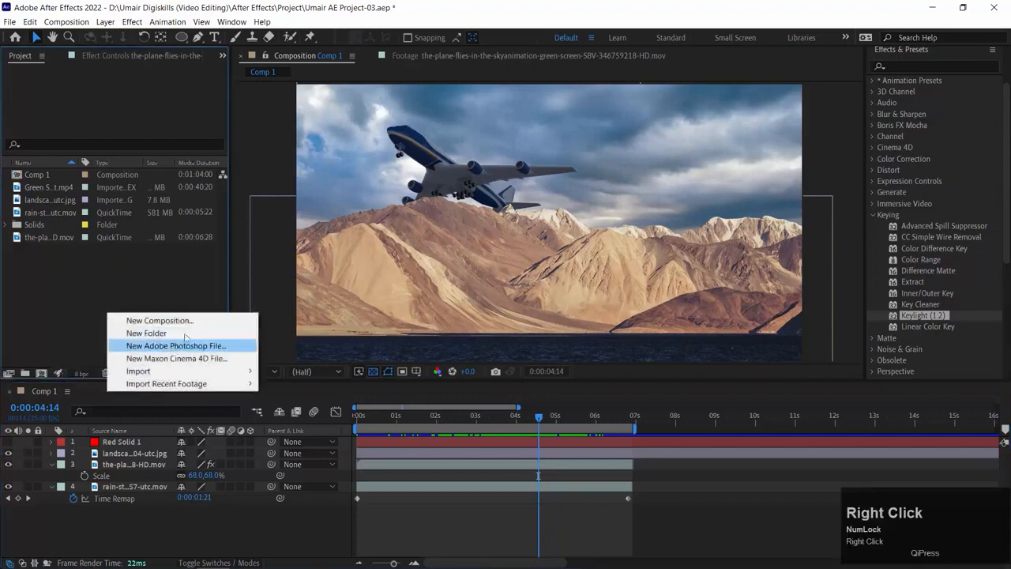
{"action": "left_click", "coordinate": [158, 319]}
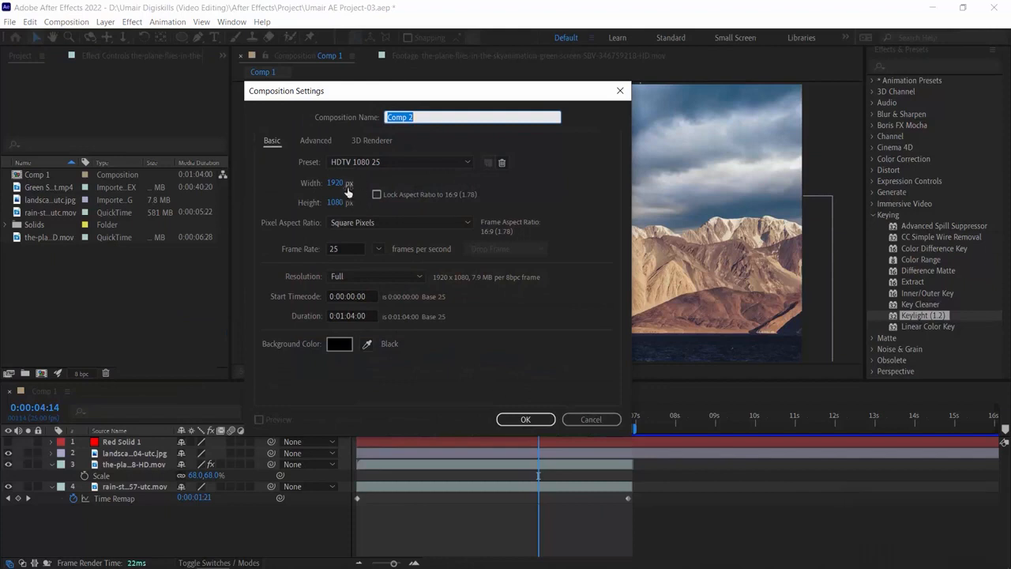
{"action": "left_click", "coordinate": [526, 419]}
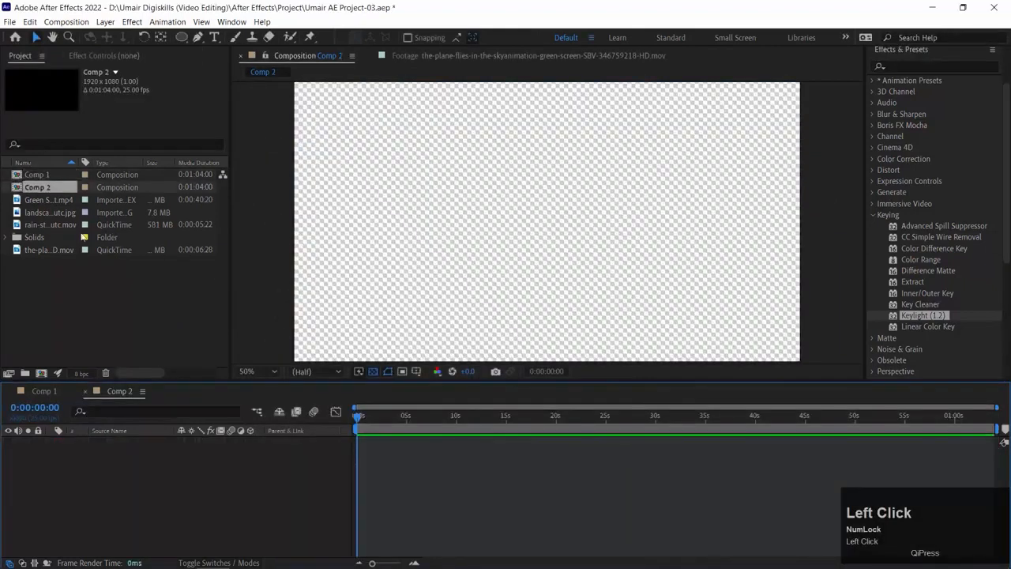
- Add Green Screen Shot.mp4 to the new composition and scrub its source footage to 0:05:51:12
{"action": "mouse_move", "coordinate": [19, 201]}
{"action": "left_mouse_down"}
{"action": "mouse_move", "coordinate": [49, 471]}
{"action": "mouse_move", "coordinate": [48, 266]}
{"action": "mouse_move", "coordinate": [32, 200]}
{"action": "left_mouse_up"}
{"action": "double_click", "coordinate": [32, 199]}
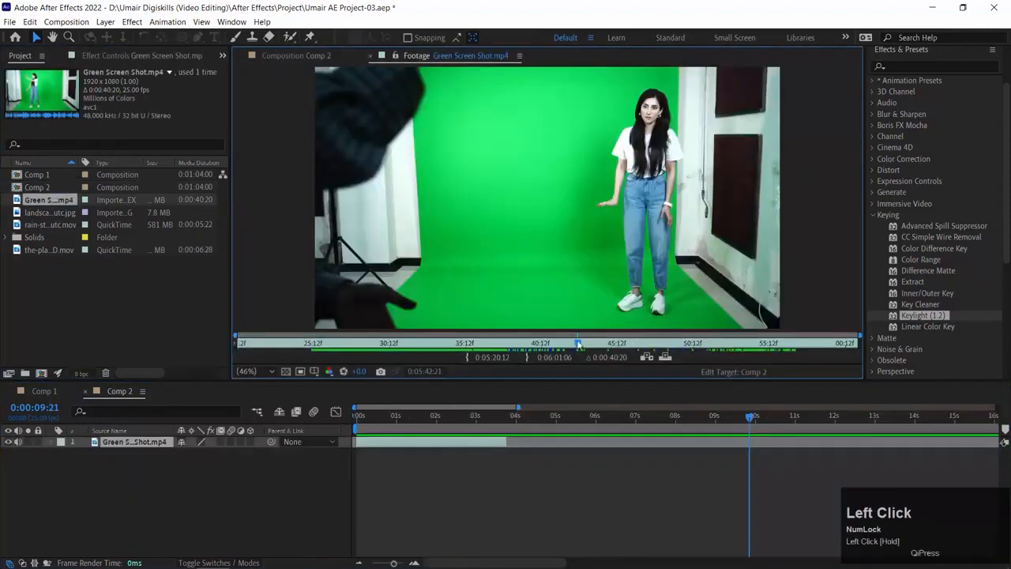
{"action": "left_click_drag", "start_coordinate": [579, 345], "coordinate": [714, 343]}
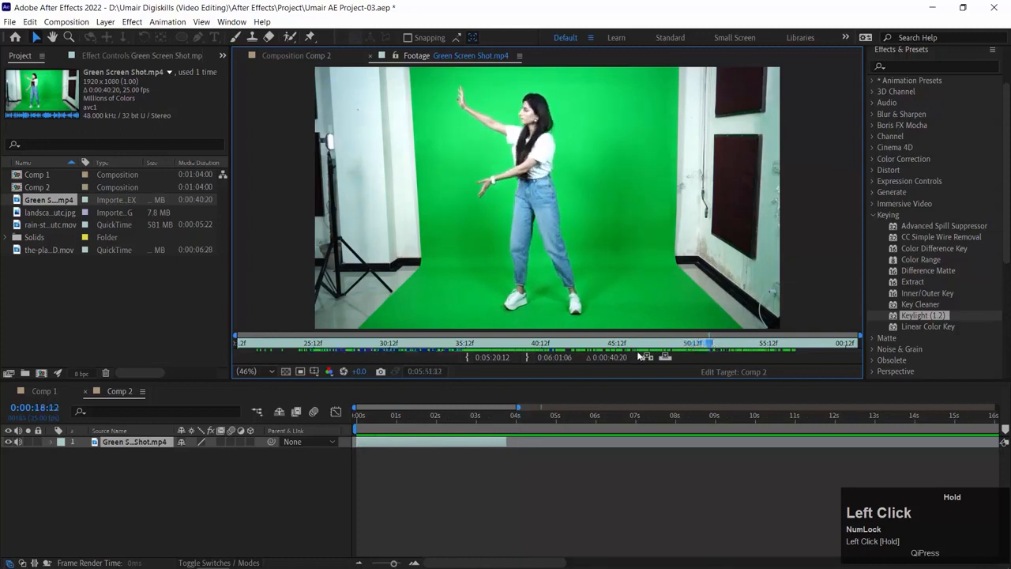
- Trim the in point of the Green Screen Shot.mp4 footage to 0:05:53:07
{"action": "left_click", "coordinate": [241, 343]}
{"action": "left_click_drag", "start_coordinate": [240, 344], "coordinate": [689, 345]}
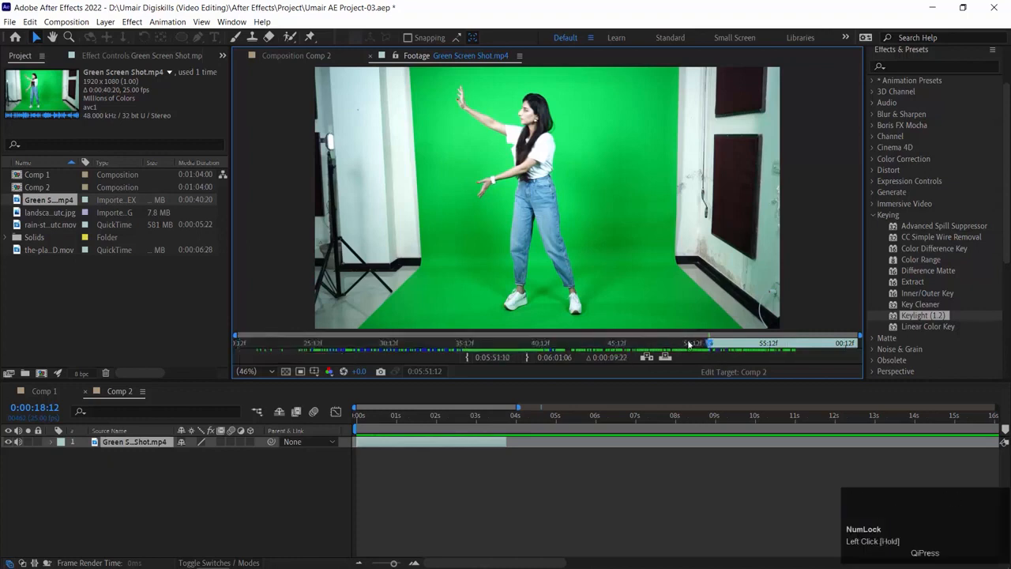
{"action": "key", "text": "space"}
{"action": "key", "text": "space"}
{"action": "left_click_drag", "start_coordinate": [709, 343], "coordinate": [736, 343]}
- Trim the out point of the Green Screen Shot.mp4 footage to 0:05:55:21, just as the woman's raised hand ends its movement
{"action": "key", "text": "space"}
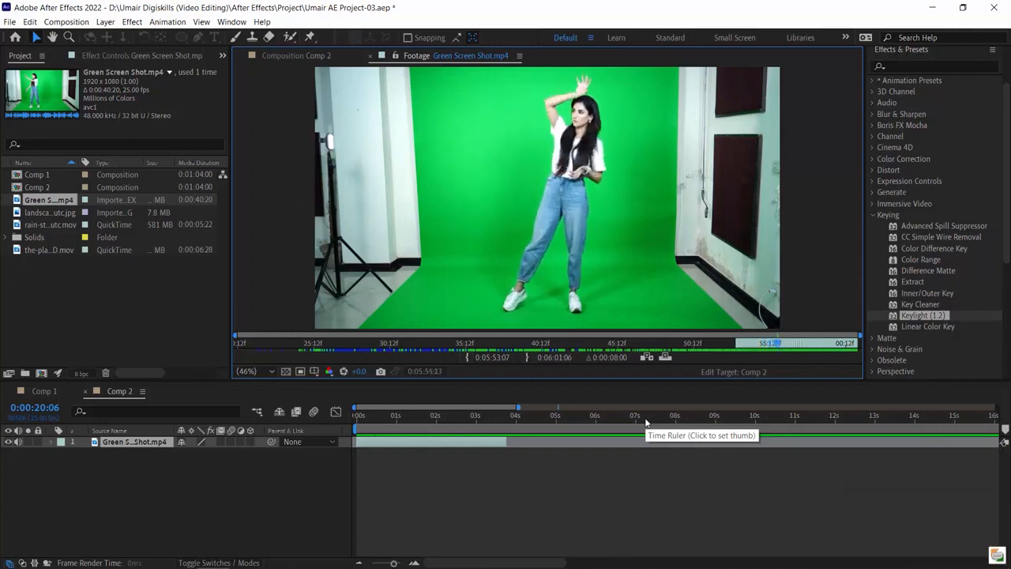
{"action": "key", "text": "space"}
{"action": "key", "text": "ctrl+Left"}
{"action": "key", "text": "ctrl+Left"}
{"action": "key", "text": "ctrl+Left"}
{"action": "key", "text": "ctrl+Left"}
{"action": "key", "text": "ctrl+Left"}
{"action": "key", "text": "ctrl+Left"}
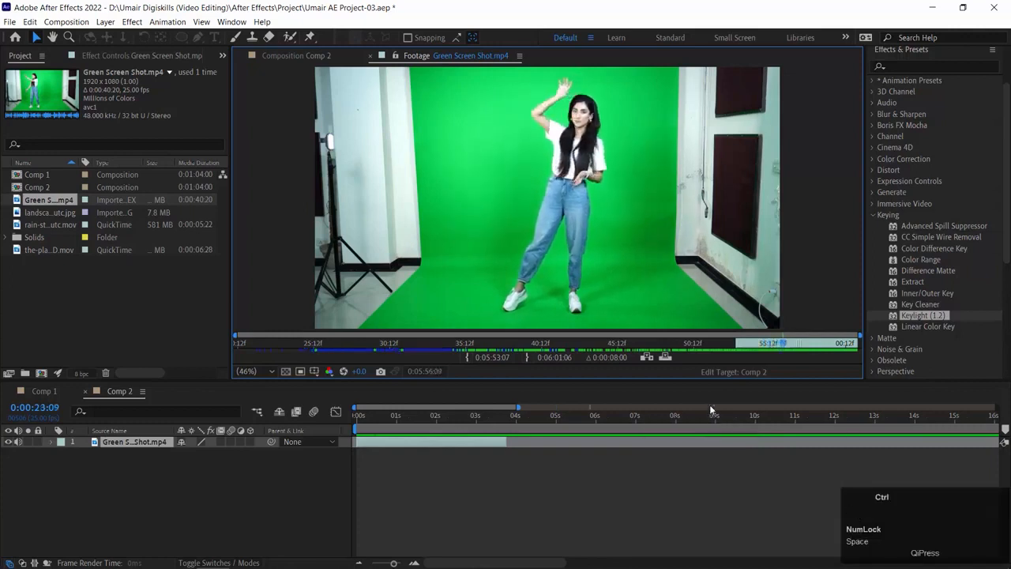
{"action": "key", "text": "ctrl+Left"}
{"action": "key", "text": "ctrl+Left"}
{"action": "key", "text": "ctrl+Left"}
{"action": "key", "text": "ctrl+Left"}
{"action": "key", "text": "ctrl+Left"}
{"action": "key", "text": "ctrl+Left"}
{"action": "key", "text": "ctrl+Left"}
{"action": "key", "text": "ctrl+Left"}
{"action": "key", "text": "ctrl+Left"}
{"action": "key", "text": "ctrl+Left"}
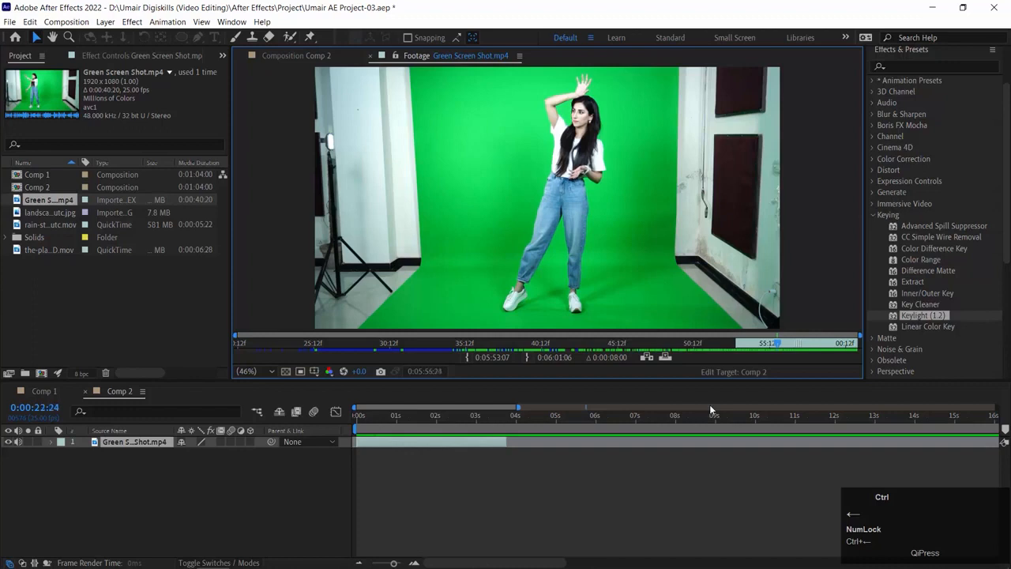
{"action": "key", "text": "Right"}
{"action": "key", "text": "Right"}
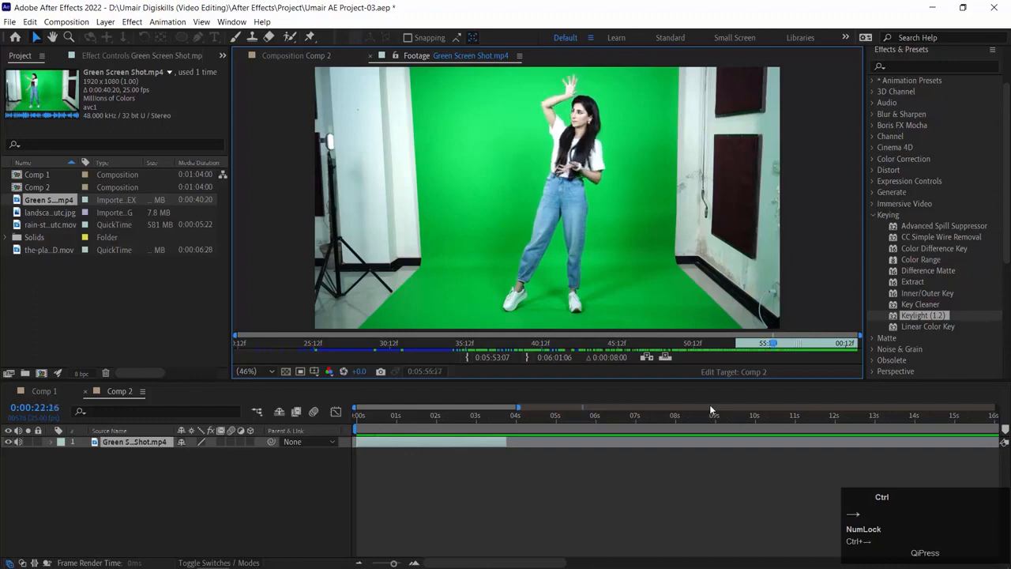
{"action": "left_click_drag", "start_coordinate": [860, 343], "coordinate": [774, 343]}
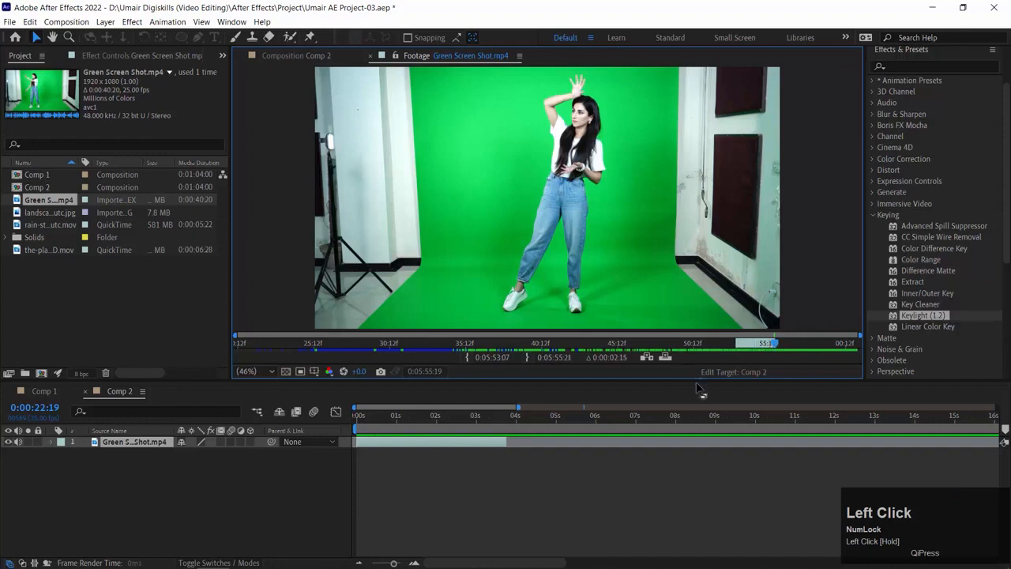
- Replace the layer in Comp 2 with the trimmed Green Screen Shot.mp4 and preview it from the start
{"action": "left_click", "coordinate": [662, 405]}
{"action": "key", "text": "Delete"}
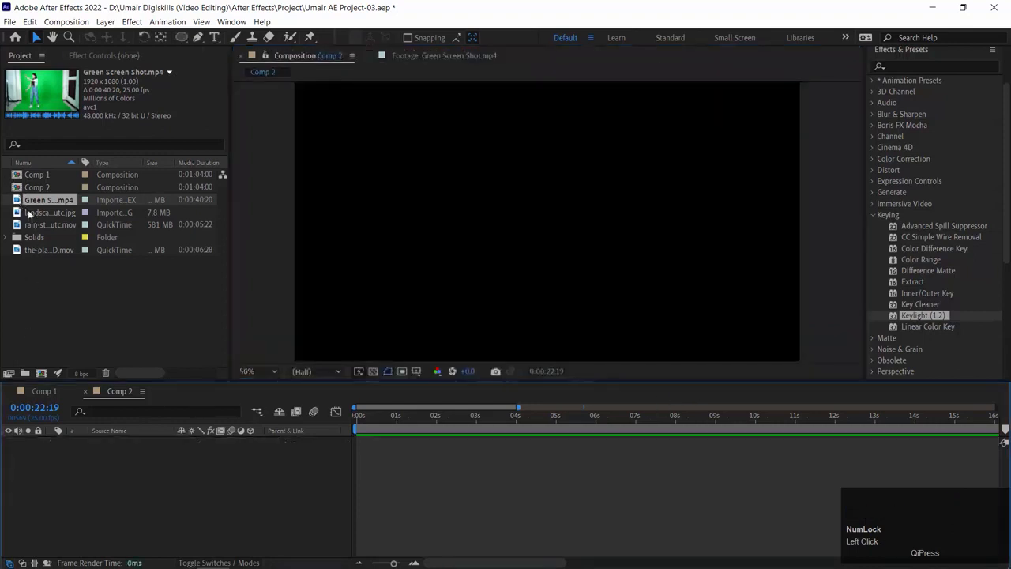
{"action": "left_click_drag", "start_coordinate": [44, 200], "coordinate": [152, 470]}
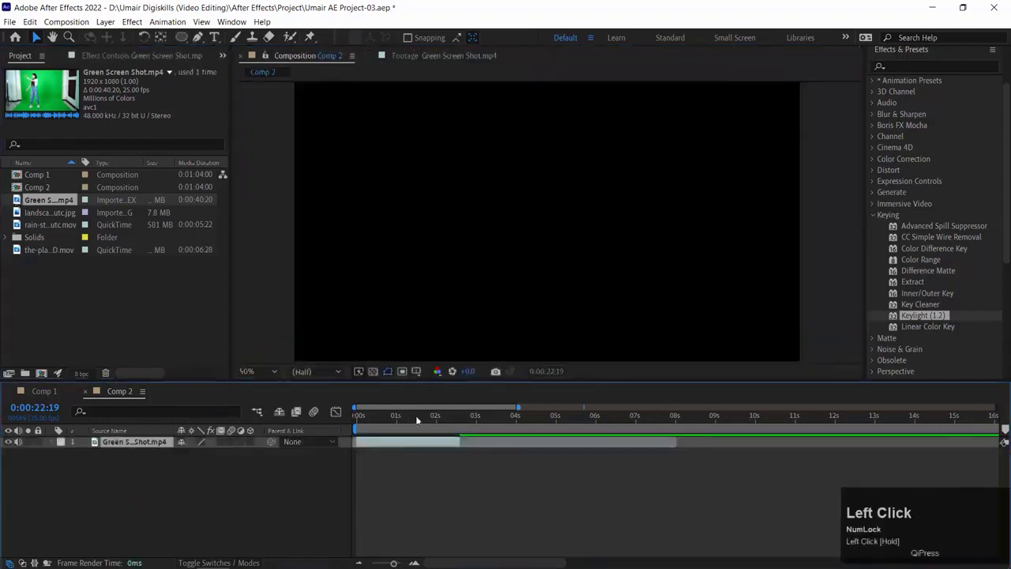
{"action": "key", "text": "space"}
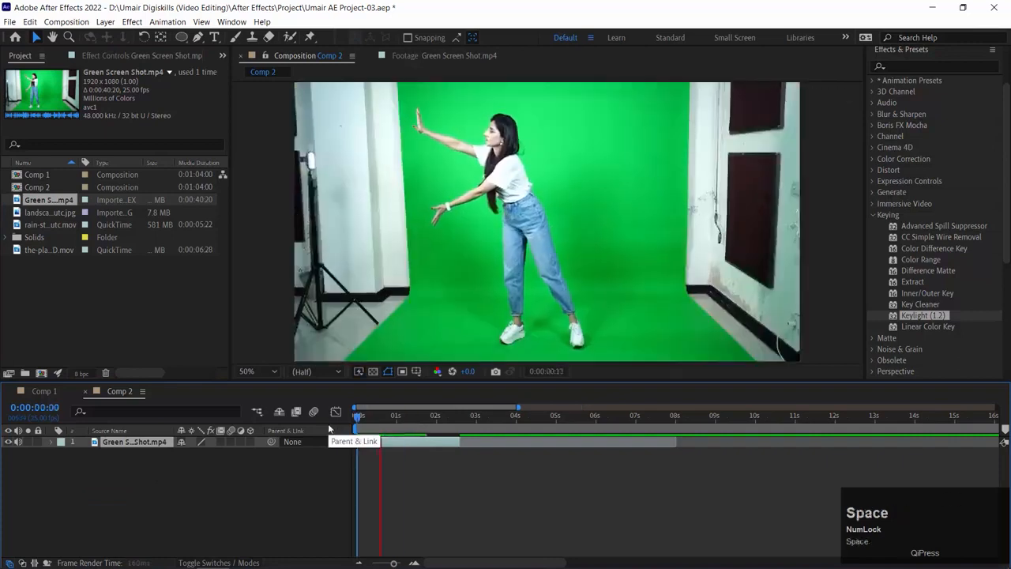
{"action": "key", "text": "space"}
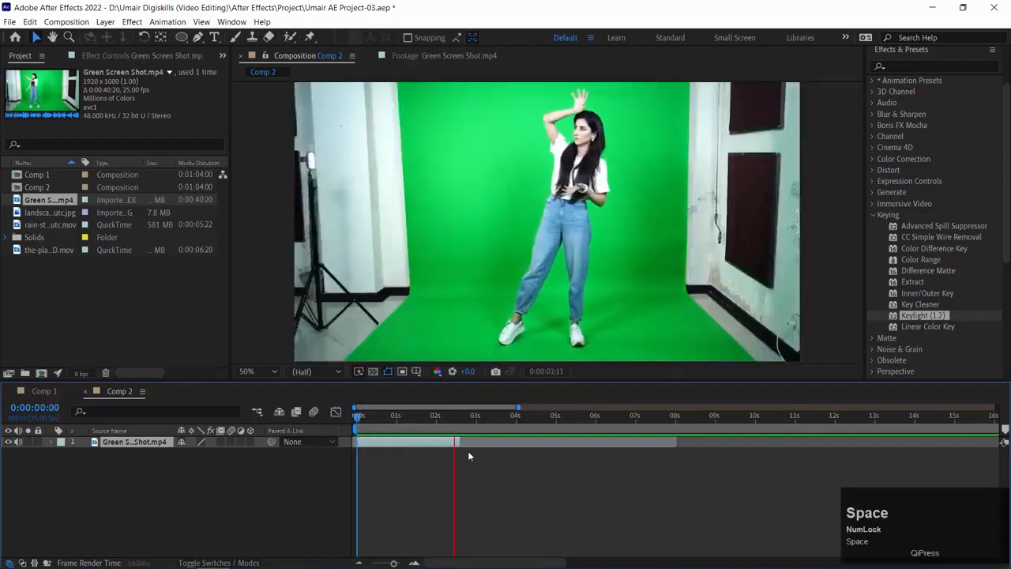
- Try extending the Green Screen Shot.mp4 layer's out point to about 7.5 seconds and undo the extension
{"action": "left_click", "coordinate": [385, 418]}
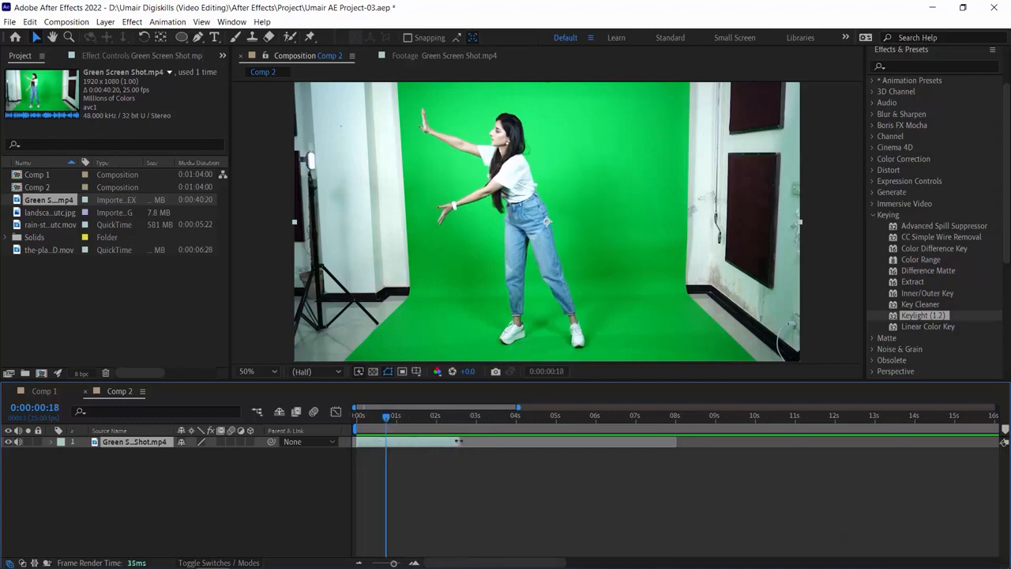
{"action": "left_click_drag", "start_coordinate": [459, 441], "coordinate": [638, 437]}
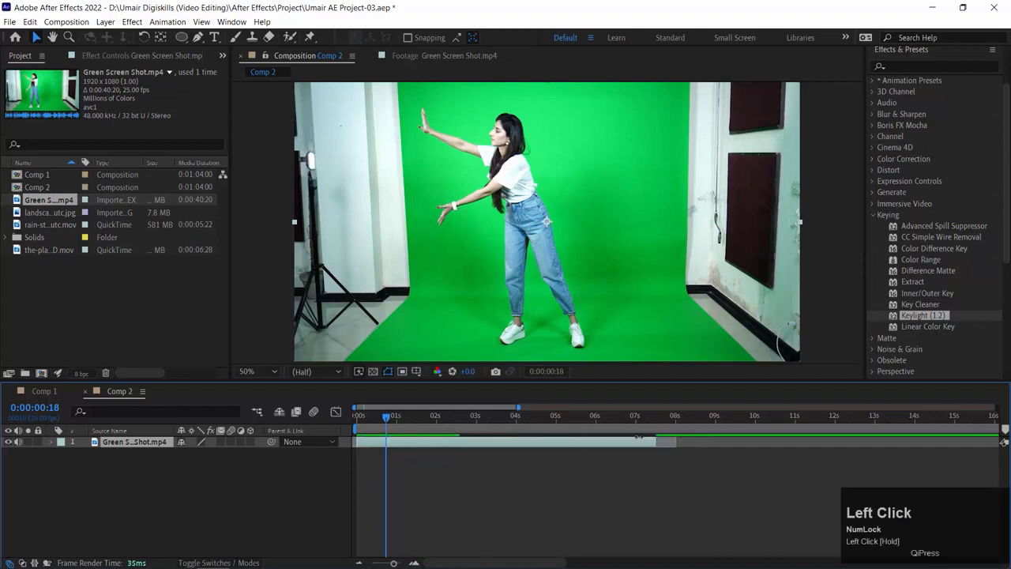
{"action": "key", "text": "ctrl+z"}
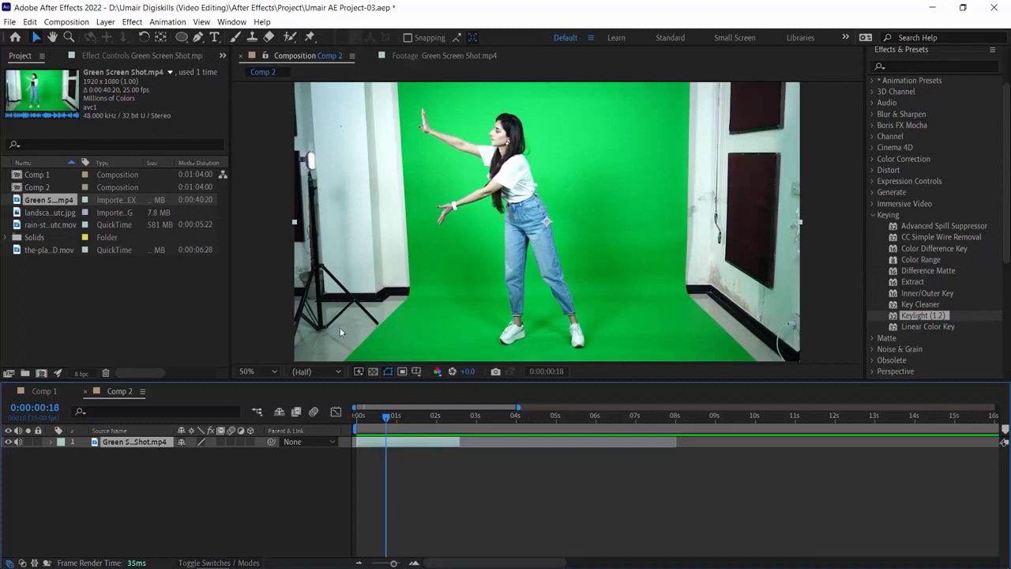
- Draw a rectangular mask on the Green Screen Shot.mp4 layer around the woman and green backdrop, excluding the studio walls and light stand
{"action": "left_click", "coordinate": [386, 426]}
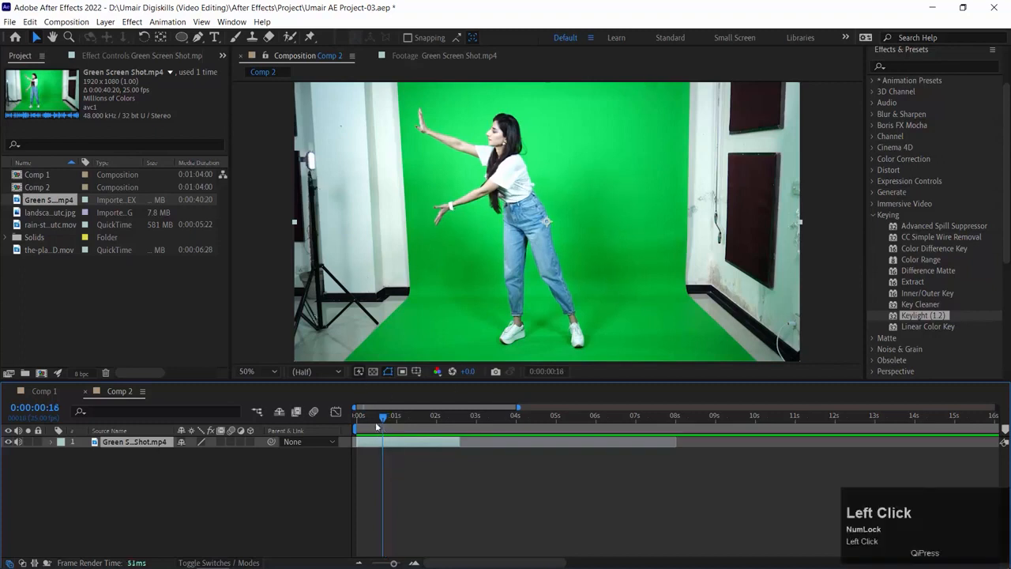
{"action": "left_click", "coordinate": [470, 173]}
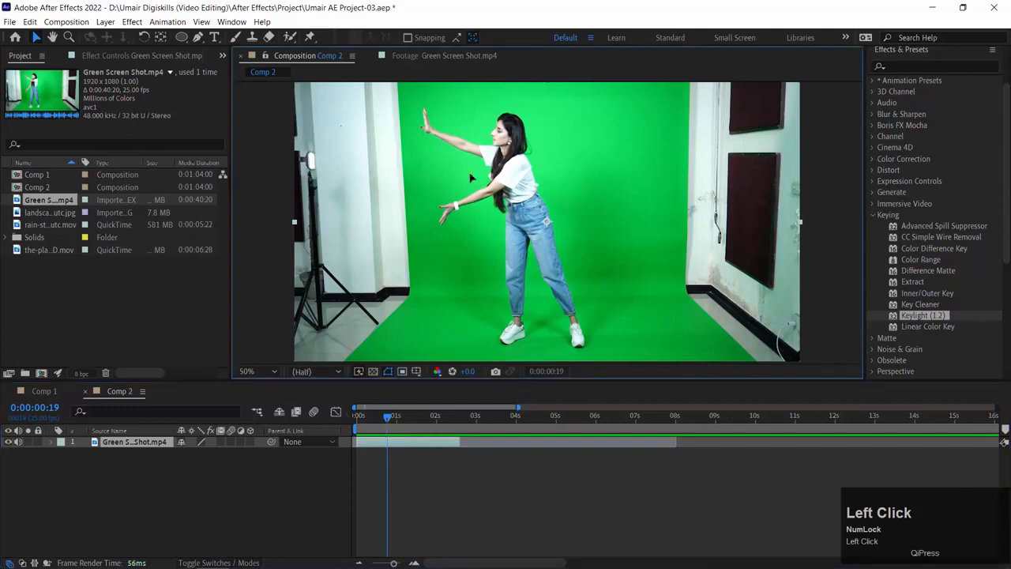
{"action": "key", "text": "ctrl+minus"}
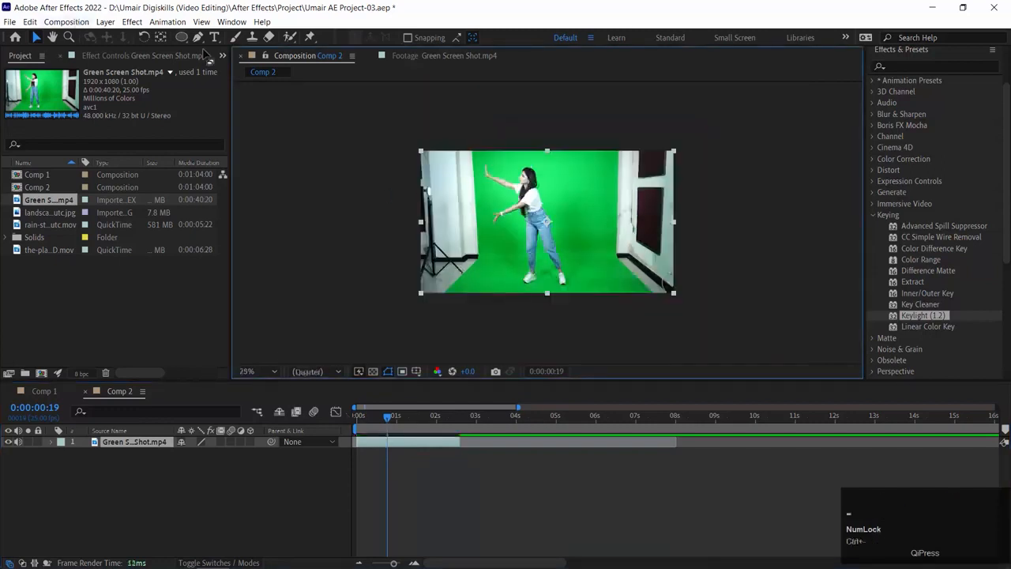
{"action": "left_click_drag", "start_coordinate": [181, 37], "coordinate": [240, 38]}
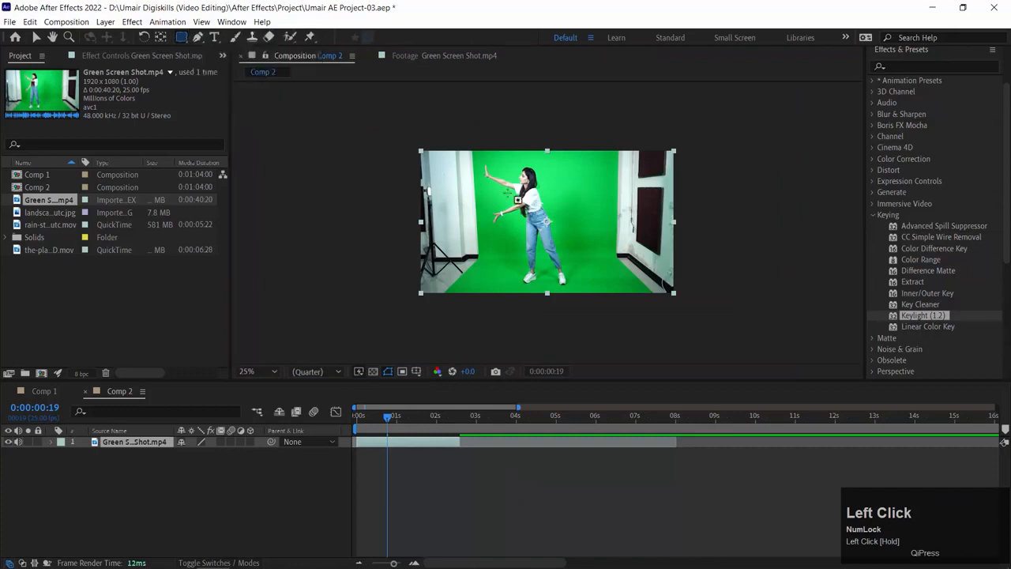
{"action": "left_click_drag", "start_coordinate": [476, 136], "coordinate": [612, 295]}
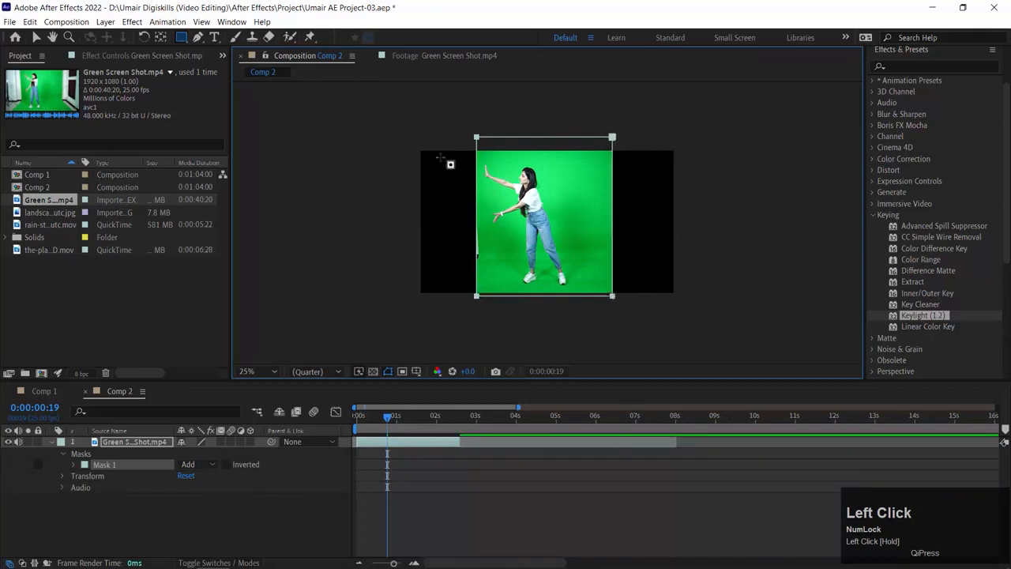
{"action": "key", "text": "ctrl+equal"}
{"action": "key", "text": "ctrl+minus"}
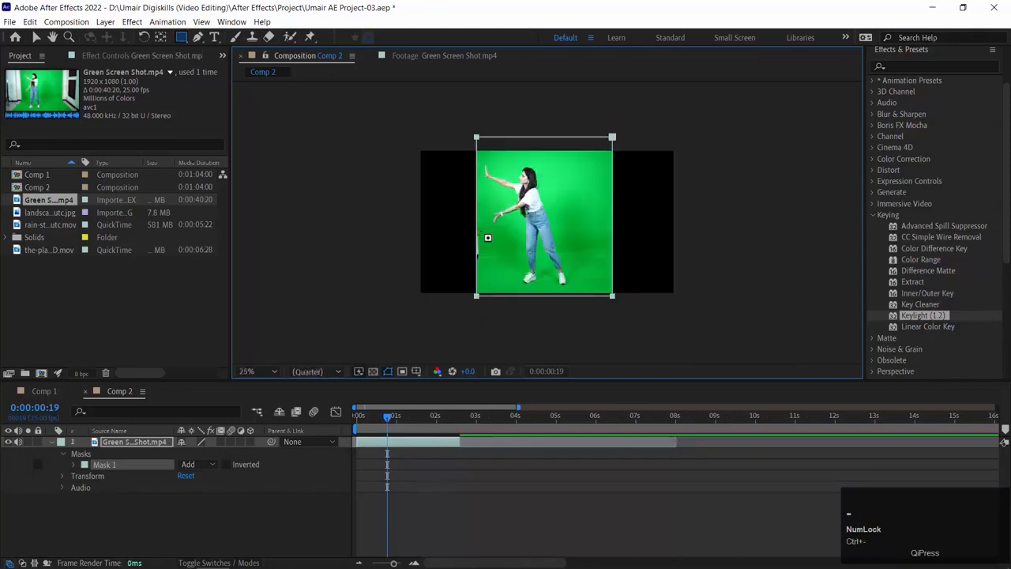
- Move the two left-hand vertices of the rectangular mask slightly inward to exclude the remaining studio edge
{"action": "key", "text": "v"}
{"action": "left_click", "coordinate": [476, 138]}
{"action": "left_click", "coordinate": [100, 513]}
{"action": "left_click", "coordinate": [99, 466]}
{"action": "left_click", "coordinate": [484, 308]}
{"action": "left_click", "coordinate": [477, 295]}
{"action": "left_click", "coordinate": [476, 137], "text": "shift"}
{"action": "left_click_drag", "start_coordinate": [478, 140], "coordinate": [479, 139]}
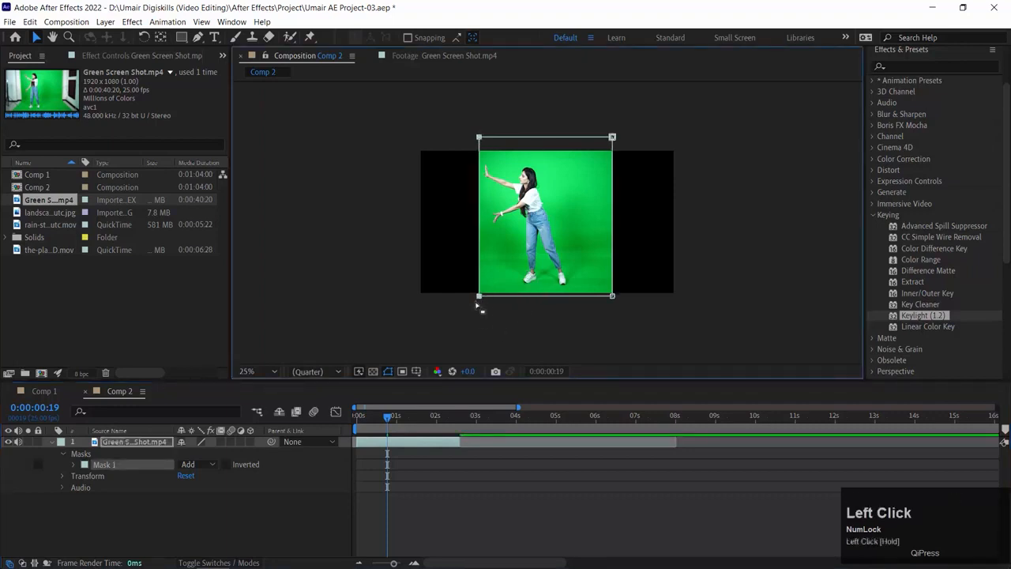
- Apply Keylight (1.2) to the masked footage at 0:00:02:08 and sample the green backdrop as the Screen Colour
{"action": "key", "text": "."}
{"action": "left_click", "coordinate": [368, 420]}
{"action": "left_click_drag", "start_coordinate": [368, 420], "coordinate": [449, 418]}
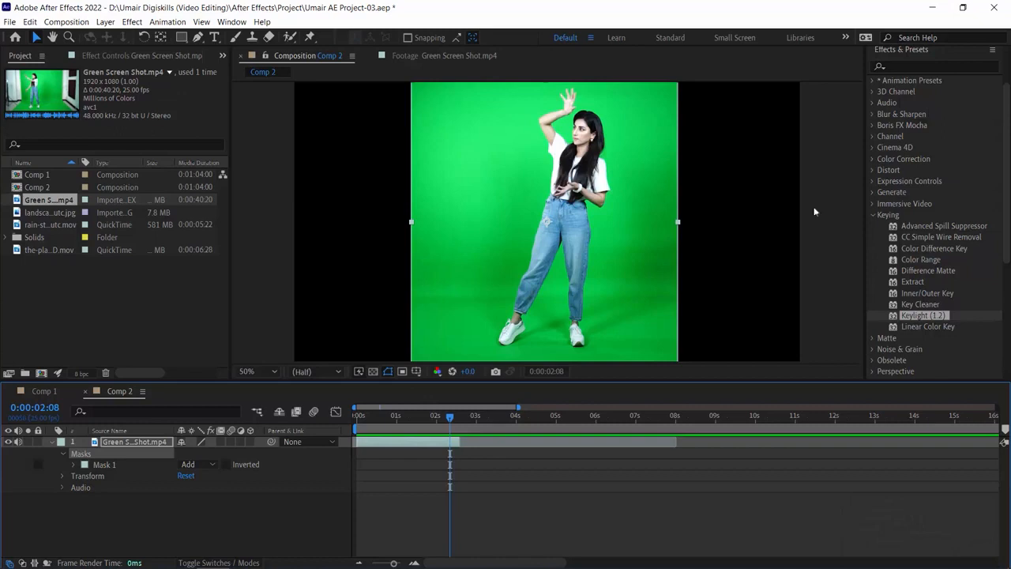
{"action": "double_click", "coordinate": [914, 316]}
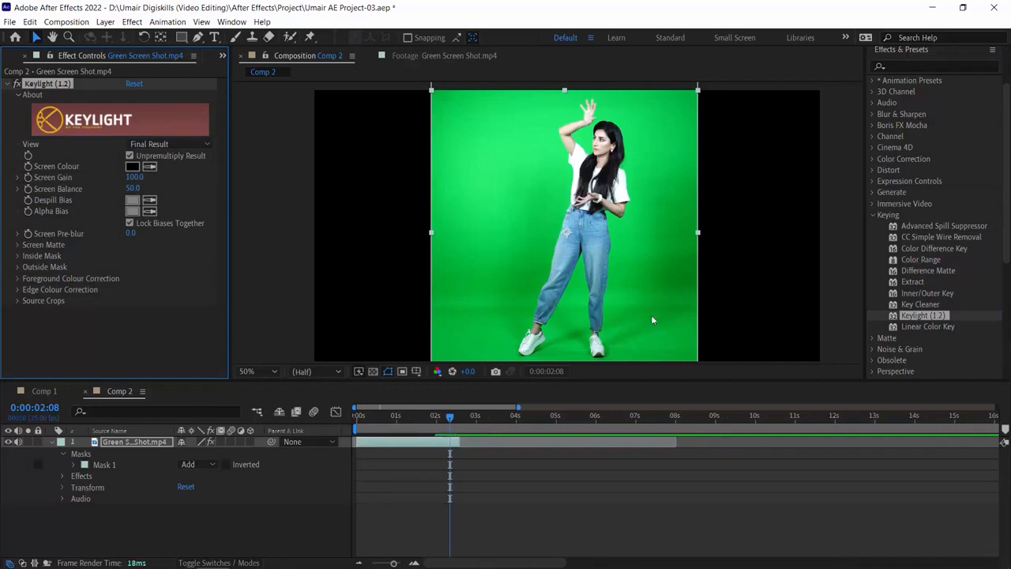
{"action": "left_click", "coordinate": [151, 167]}
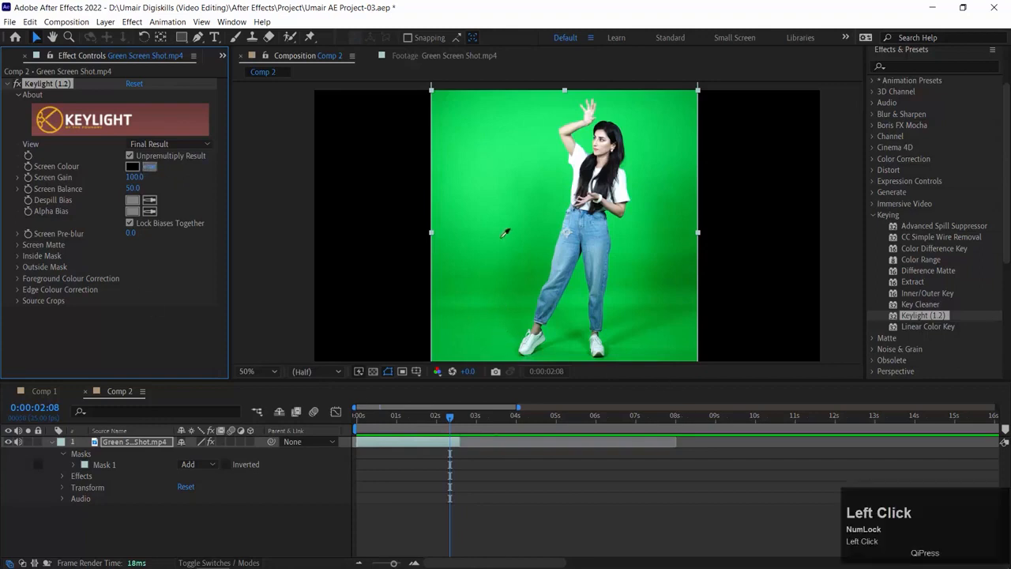
{"action": "left_click", "coordinate": [522, 310]}
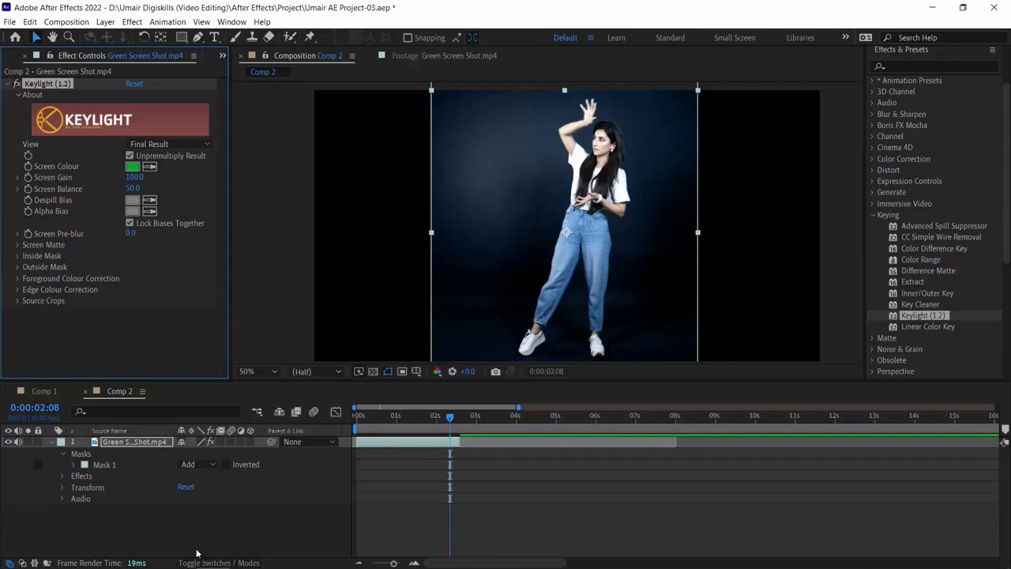
- Create a red solid and place it beneath the Green Screen Shot.mp4 layer
{"action": "right_click", "coordinate": [145, 533]}
{"action": "mouse_move", "coordinate": [260, 400]}
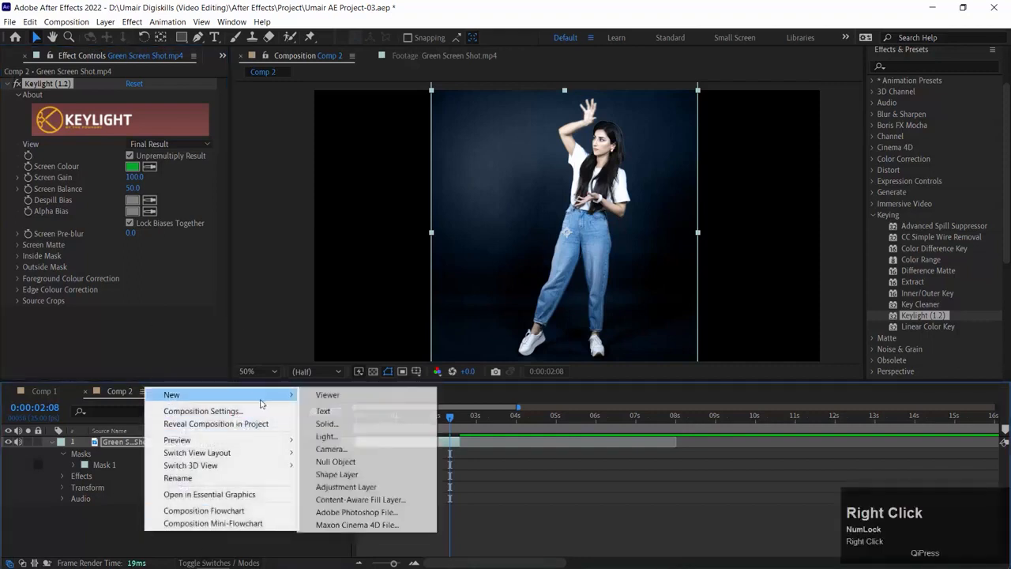
{"action": "left_click", "coordinate": [326, 423]}
{"action": "left_click", "coordinate": [552, 407]}
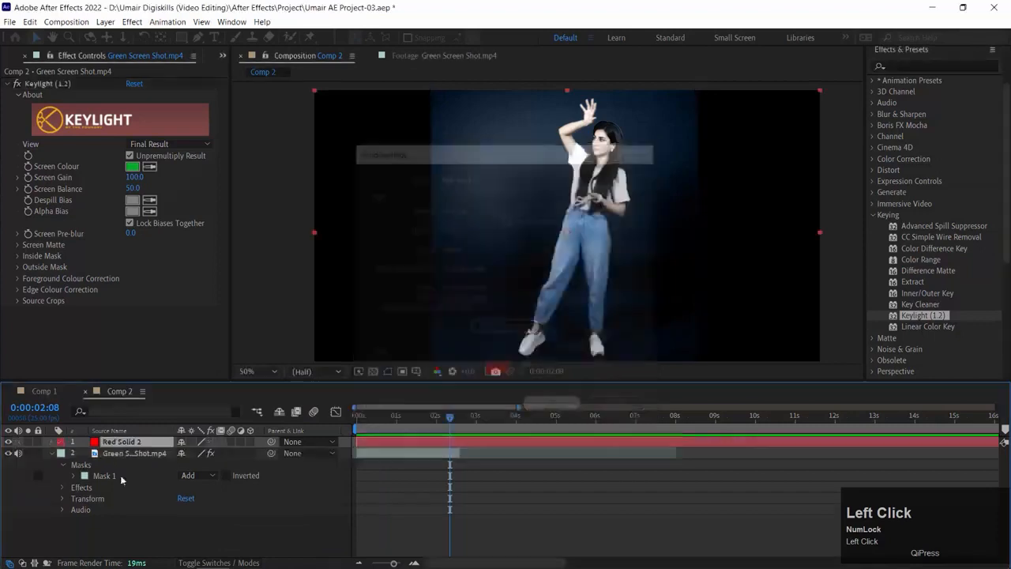
{"action": "left_click_drag", "start_coordinate": [102, 443], "coordinate": [55, 485]}
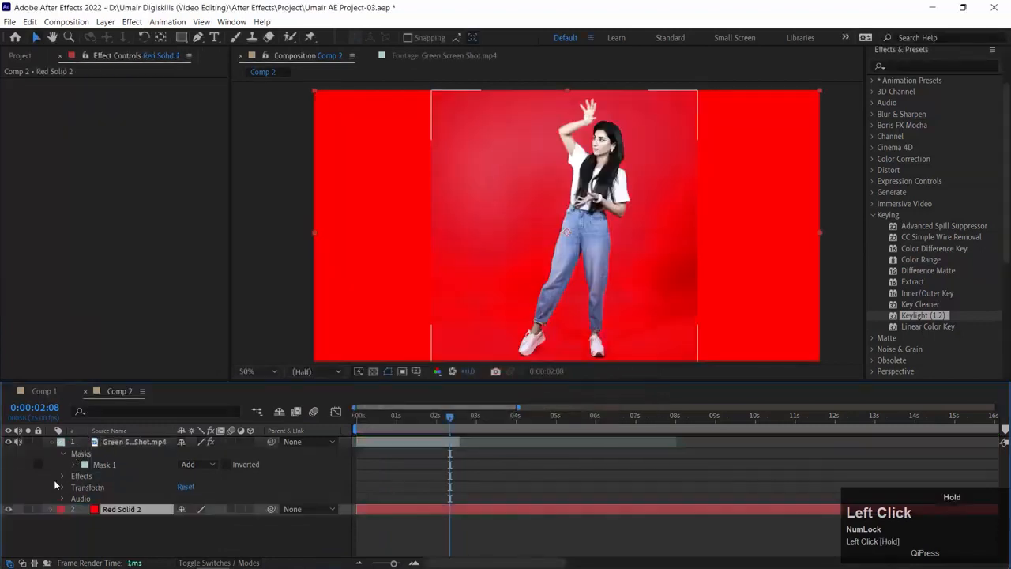
- Review the keyed woman over the red solid at several frames, stop at 0:00:01:05, and hide the solid
{"action": "left_click_drag", "start_coordinate": [450, 417], "coordinate": [378, 423]}
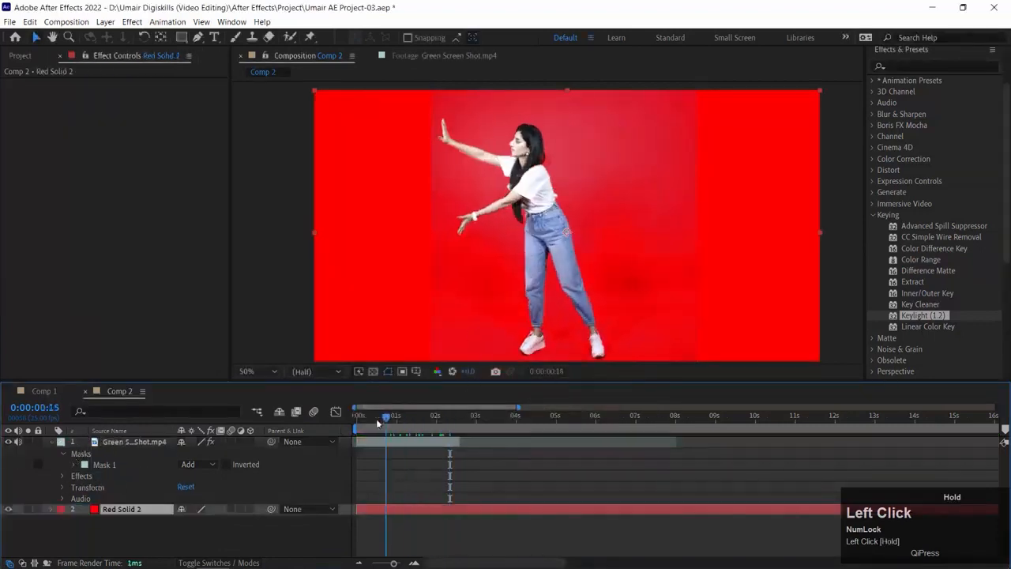
{"action": "key", "text": "space"}
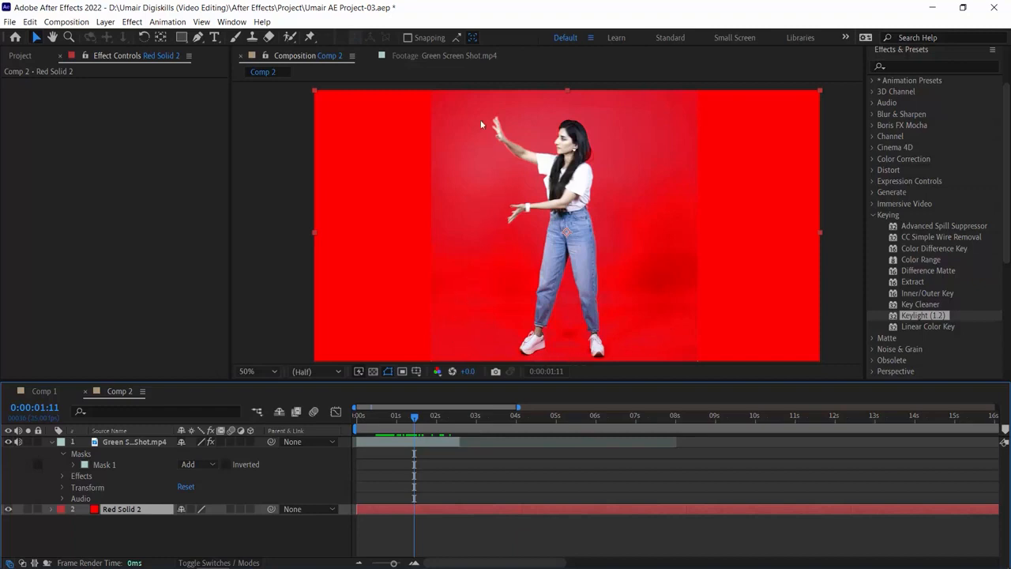
{"action": "mouse_move", "coordinate": [414, 424]}
{"action": "left_mouse_down"}
{"action": "mouse_move", "coordinate": [377, 424]}
{"action": "mouse_move", "coordinate": [405, 424]}
{"action": "left_mouse_up"}
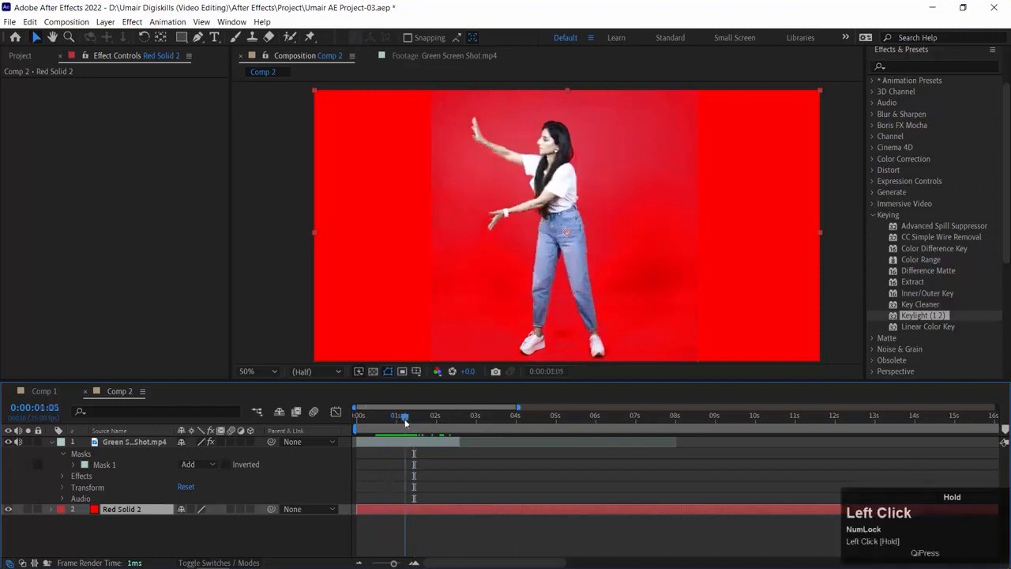
{"action": "left_click", "coordinate": [8, 509]}
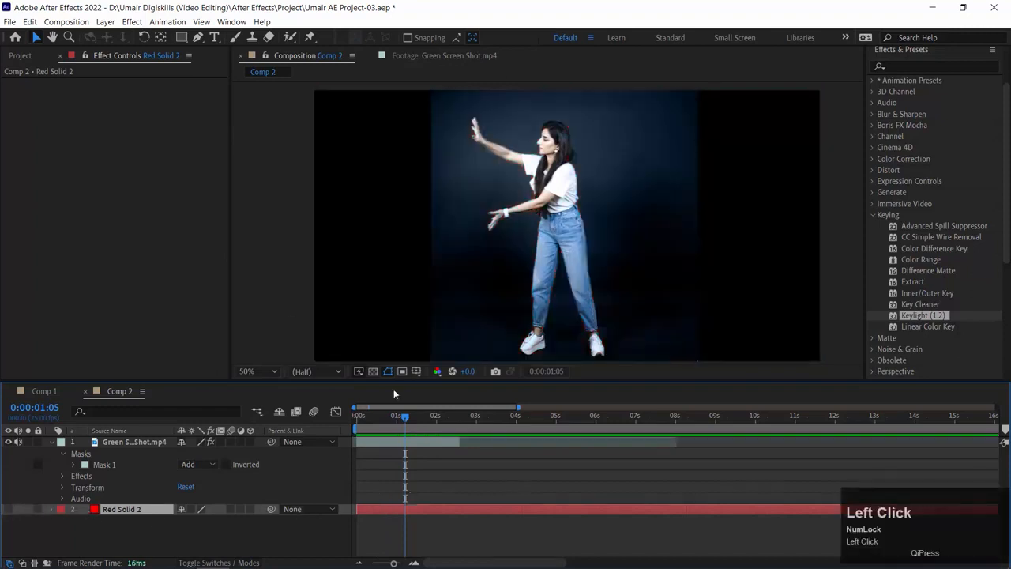
- Set the Keylight View on the Green Screen Shot.mp4 layer to Screen Matte
{"action": "left_click", "coordinate": [114, 443]}
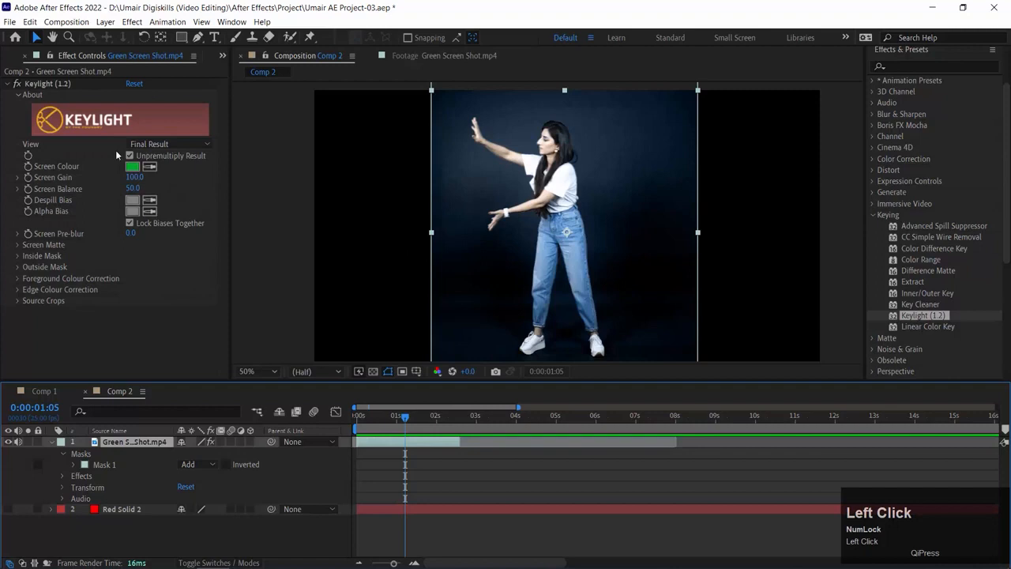
{"action": "left_click", "coordinate": [181, 145]}
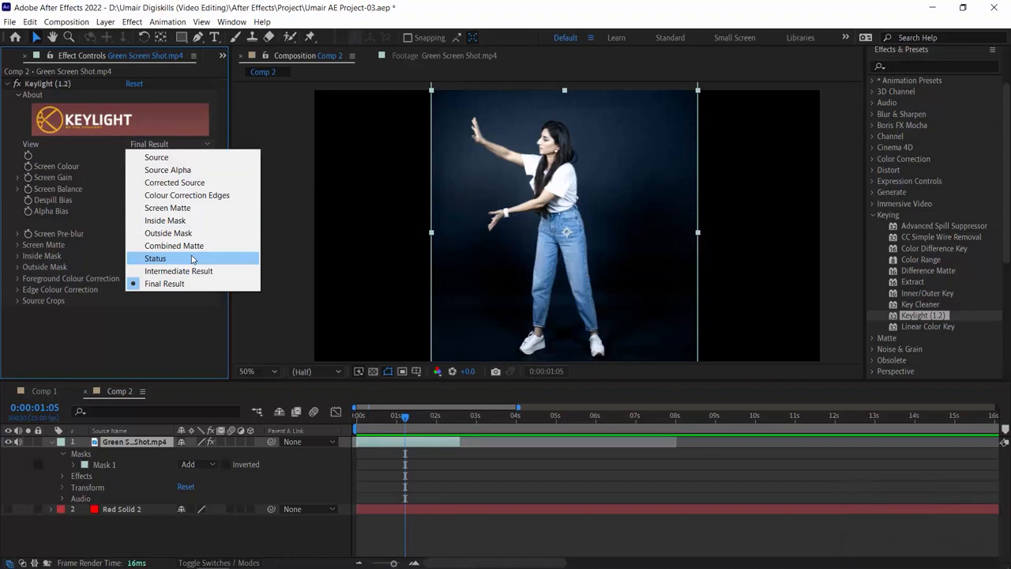
{"action": "left_click", "coordinate": [199, 210]}
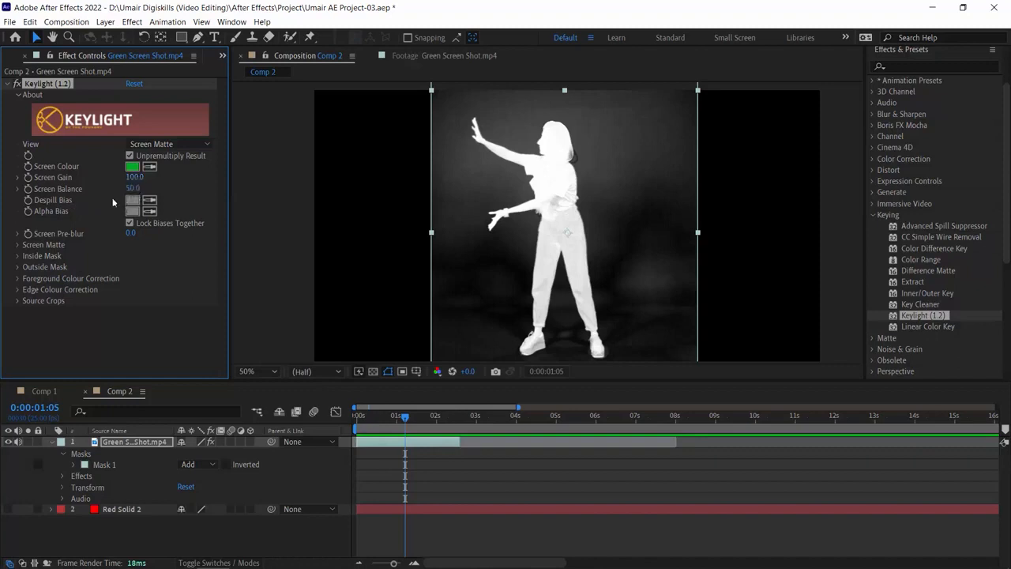
- Try lowering Keylight's Screen Gain and undo the adjustment
{"action": "left_click_drag", "start_coordinate": [135, 177], "coordinate": [95, 188]}
{"action": "key", "text": "ctrl+z"}
{"action": "key", "text": "ctrl+z"}
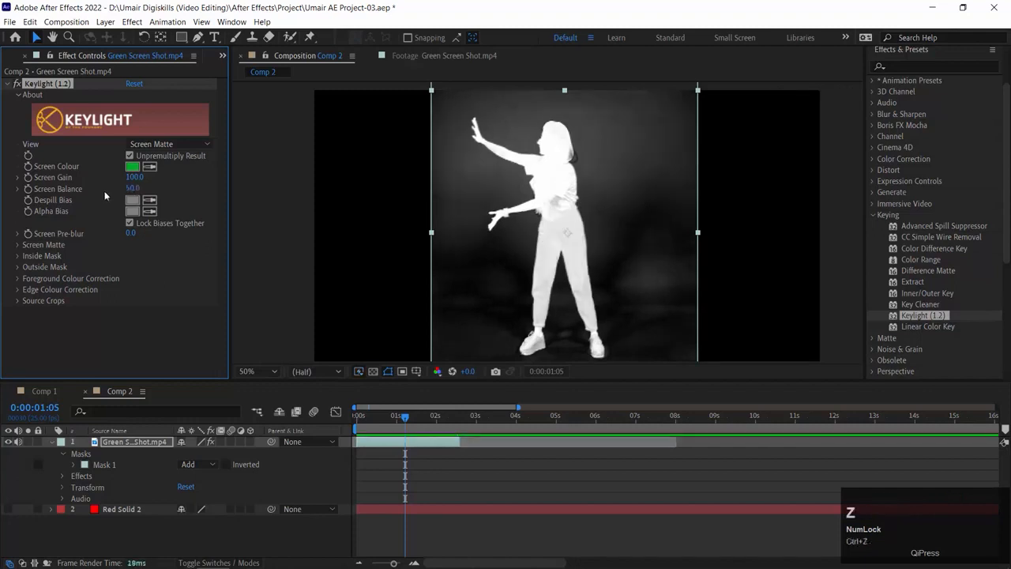
- In Keylight's Screen Matte settings, raise Clip Black to 26
{"action": "left_click", "coordinate": [18, 246]}
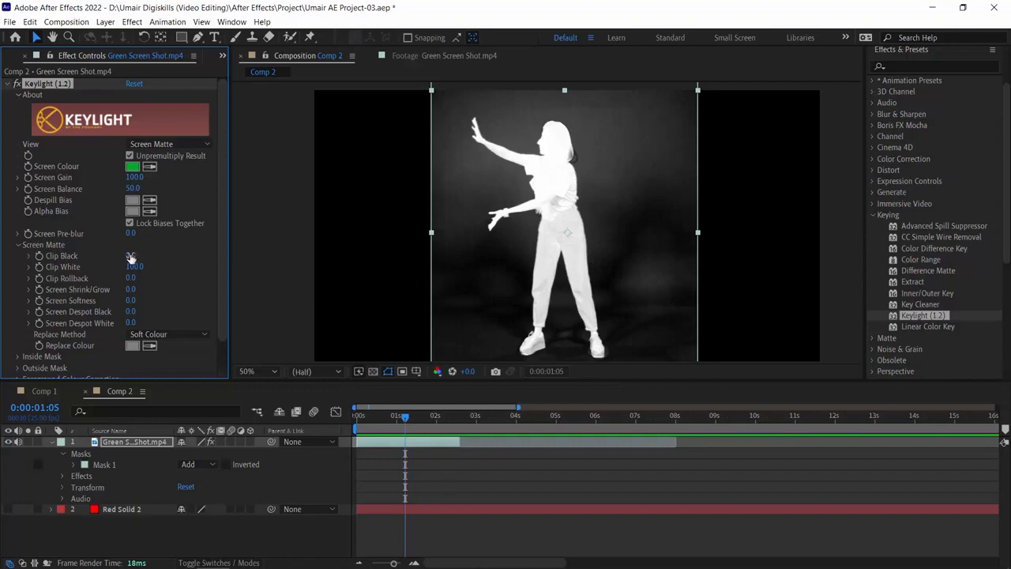
{"action": "mouse_move", "coordinate": [130, 255]}
{"action": "left_mouse_down"}
{"action": "mouse_move", "coordinate": [153, 255]}
{"action": "mouse_move", "coordinate": [136, 255]}
{"action": "left_mouse_up"}
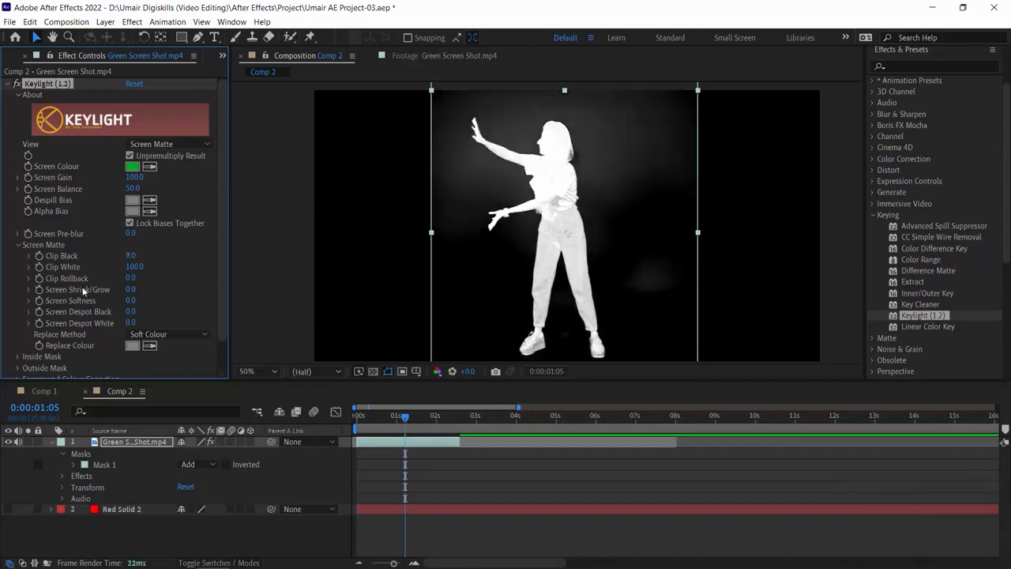
{"action": "left_click_drag", "start_coordinate": [131, 255], "coordinate": [128, 254]}
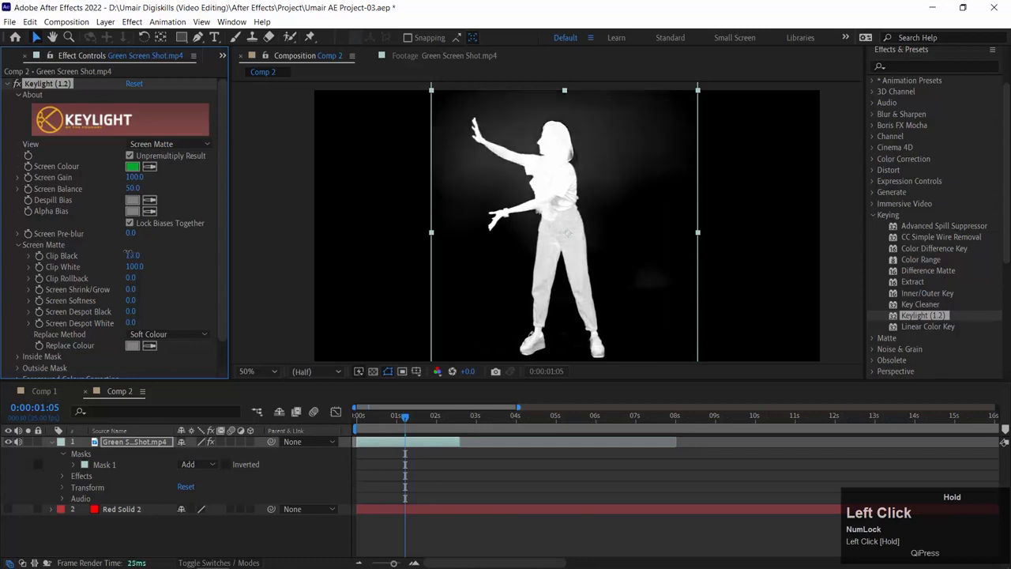
{"action": "left_click_drag", "start_coordinate": [132, 254], "coordinate": [134, 255]}
- Examine the screen matte up close around the woman's head, arms and torso, ending at 0:00:00:20 with the full figure in view
{"action": "key", "text": "period"}
{"action": "key", "text": "period"}
{"action": "left_click", "coordinate": [607, 162]}
{"action": "key", "text": "period"}
{"action": "key", "text": "period"}
{"action": "left_click_drag", "start_coordinate": [563, 266], "coordinate": [566, 274]}
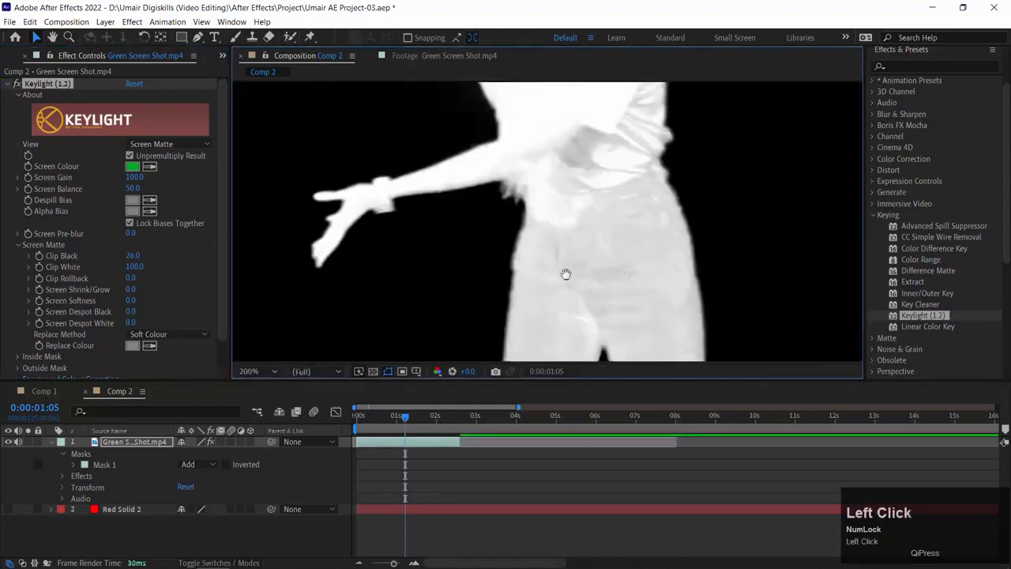
{"action": "key", "text": "space"}
{"action": "left_click", "coordinate": [630, 263]}
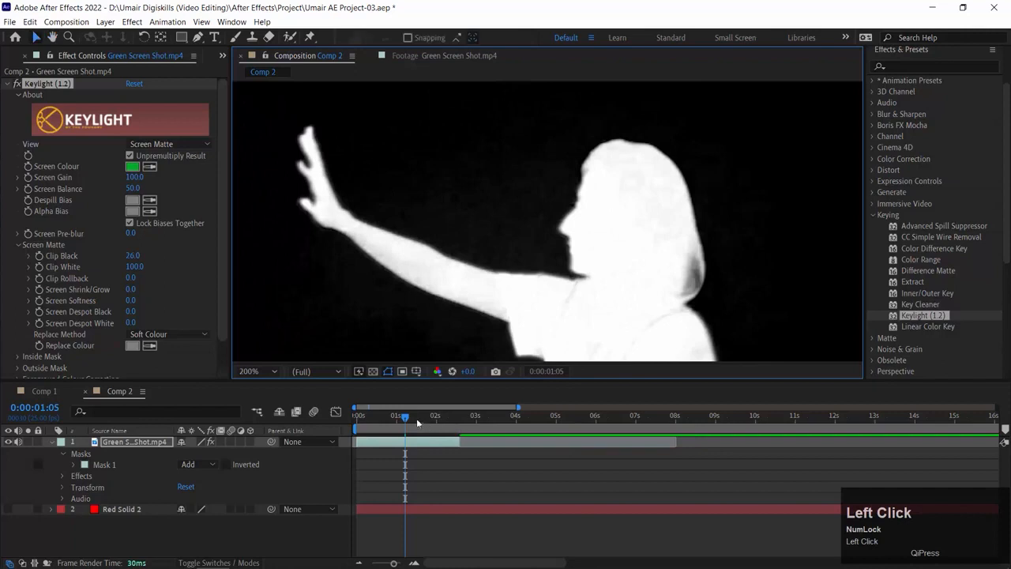
{"action": "key", "text": "space"}
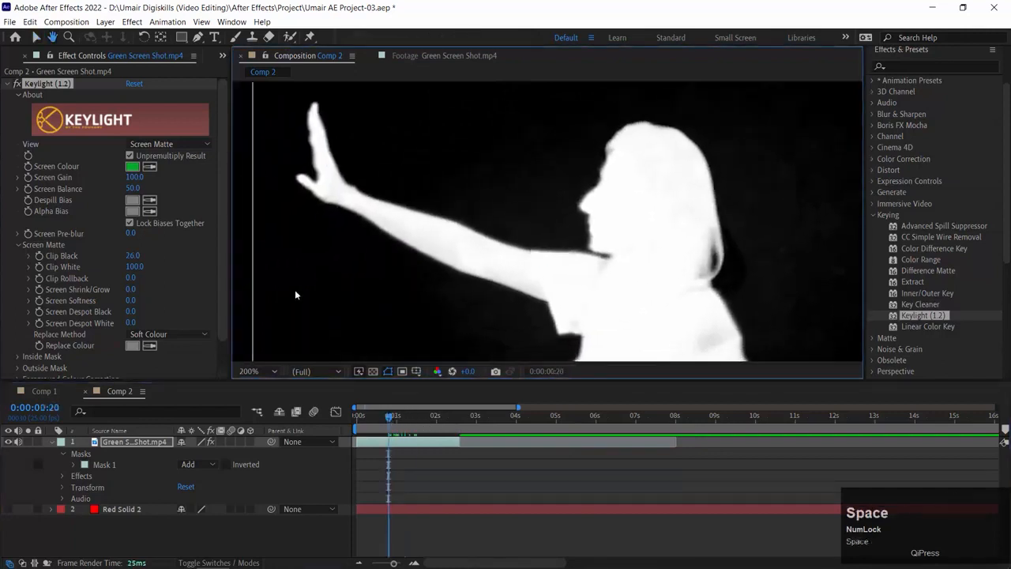
{"action": "left_click", "coordinate": [138, 242]}
{"action": "key", "text": "ctrl+z"}
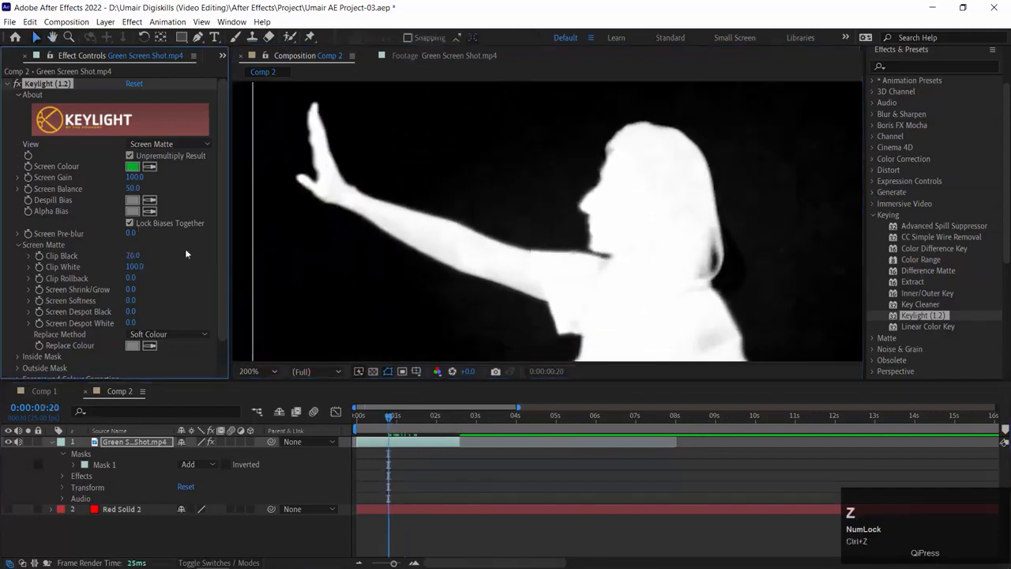
{"action": "left_click", "coordinate": [494, 181]}
{"action": "scroll", "coordinate": [493, 182], "scroll_direction": "down", "scroll_amount": 1}
{"action": "key", "text": "space"}
{"action": "left_click_drag", "start_coordinate": [661, 263], "coordinate": [614, 218]}
{"action": "key", "text": "ctrl+minus"}
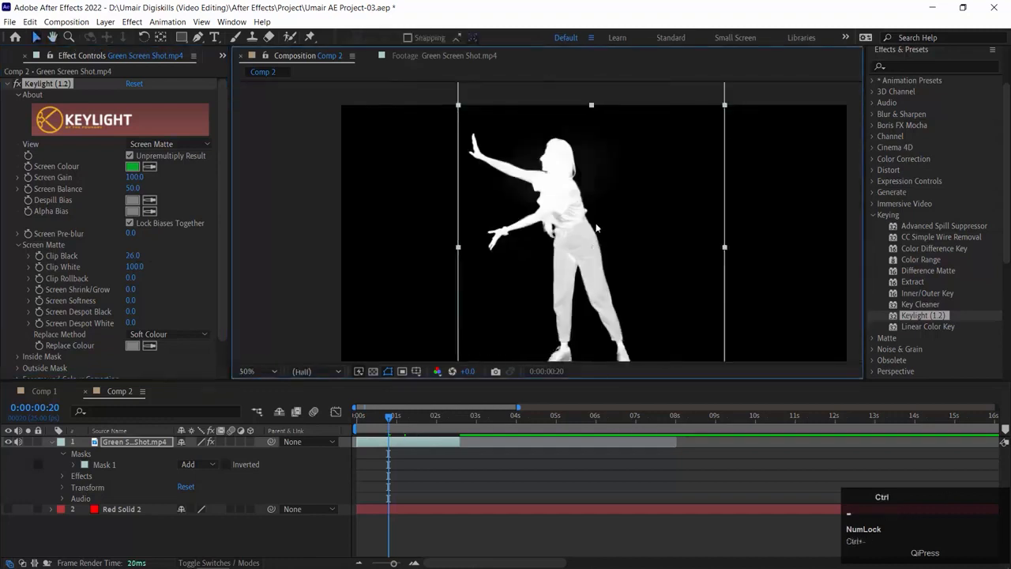
- Lower Keylight's Clip White to 75 and compare the matte with and without the change
{"action": "left_click_drag", "start_coordinate": [133, 266], "coordinate": [122, 266]}
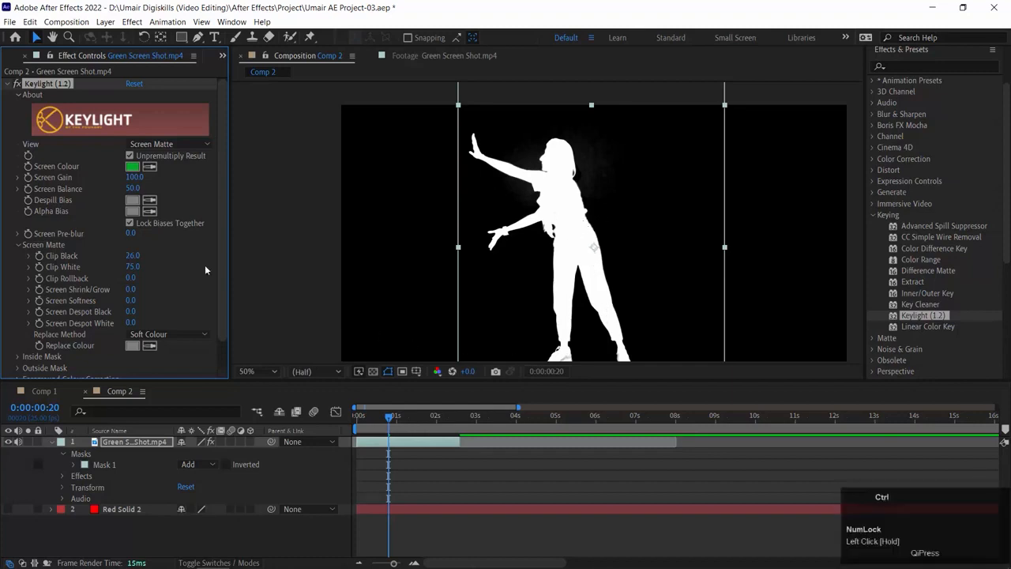
{"action": "key", "text": "ctrl+z"}
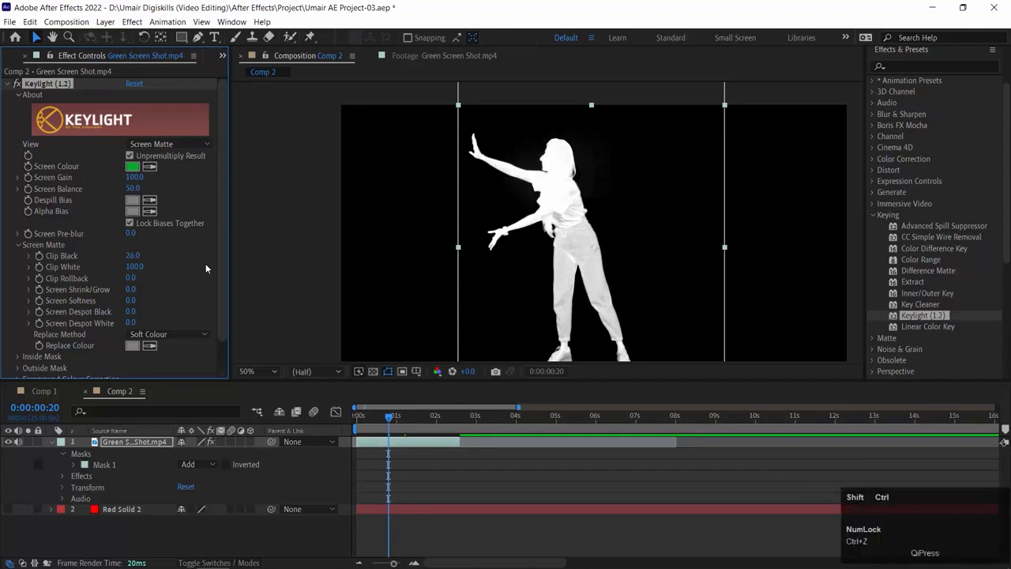
{"action": "key", "text": "ctrl+shift+z"}
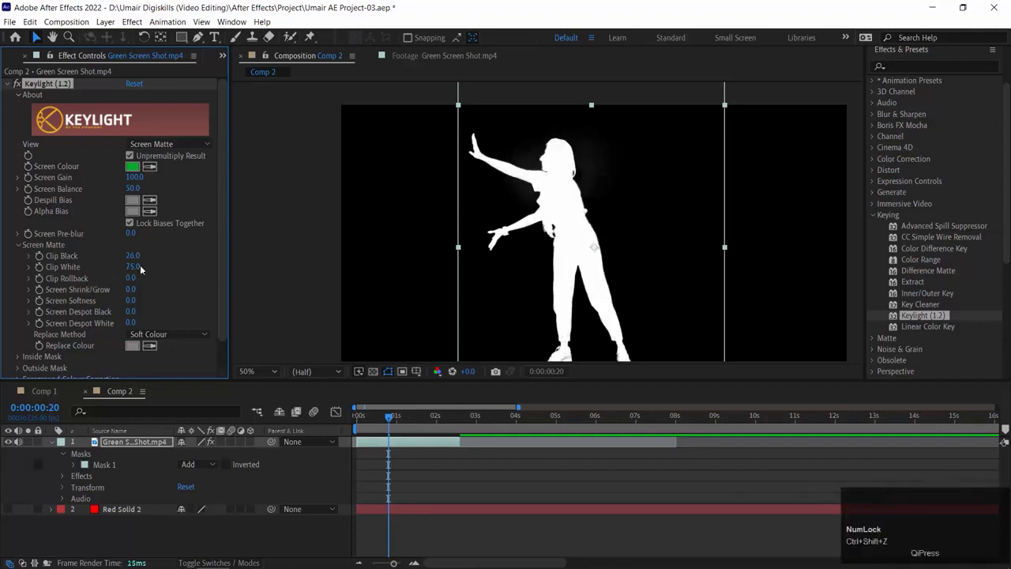
- Check the matte around the woman's shoes and lower Clip White to 61
{"action": "left_click_drag", "start_coordinate": [625, 241], "coordinate": [591, 35]}
{"action": "scroll", "coordinate": [612, 234], "scroll_direction": "up", "scroll_amount": 4}
{"action": "left_click_drag", "start_coordinate": [592, 197], "coordinate": [569, 109]}
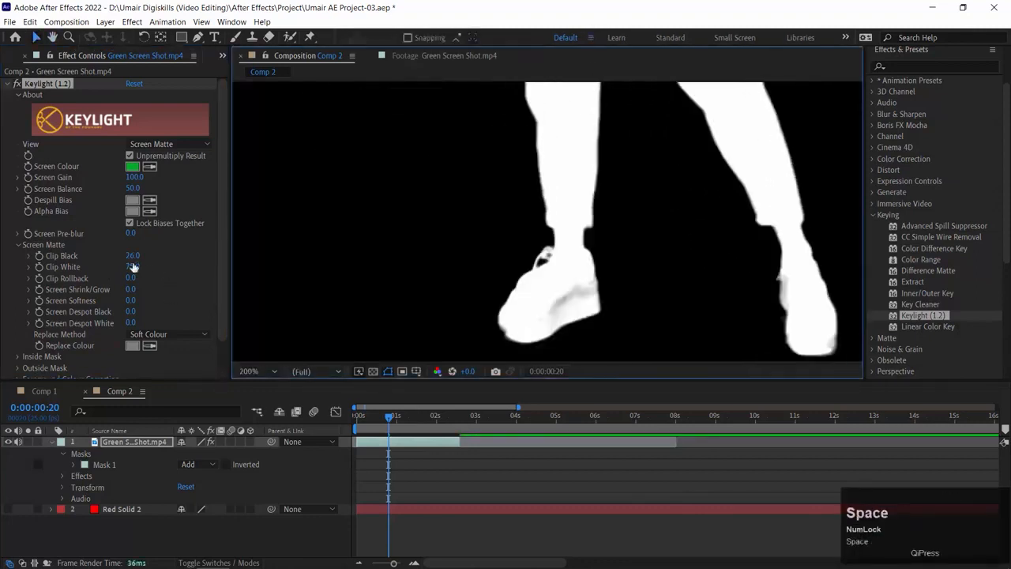
{"action": "mouse_move", "coordinate": [141, 272]}
{"action": "left_mouse_down"}
{"action": "mouse_move", "coordinate": [120, 266]}
{"action": "mouse_move", "coordinate": [136, 267]}
{"action": "left_mouse_up"}
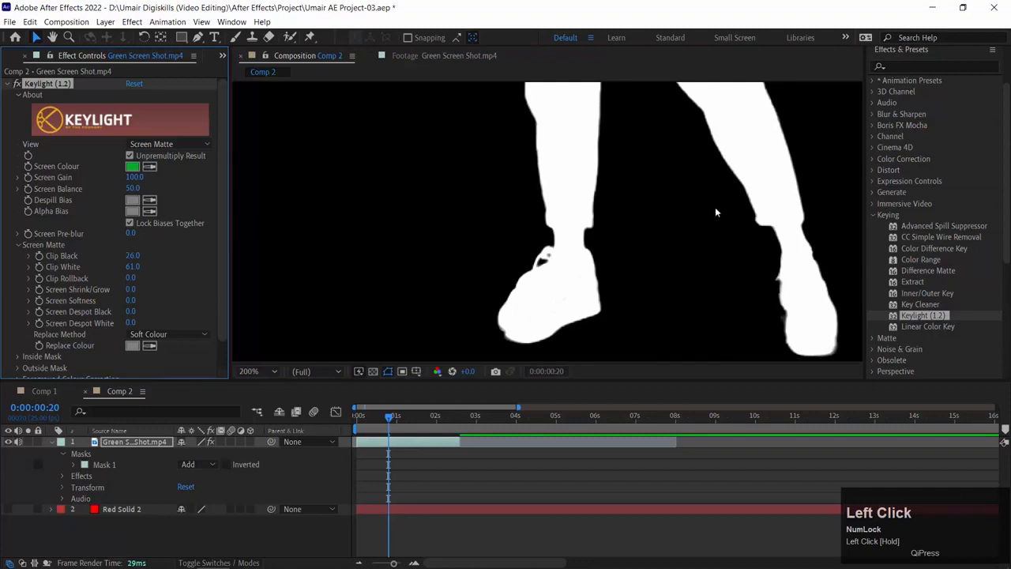
{"action": "key", "text": "ctrl+minus"}
{"action": "key", "text": "ctrl+minus"}
{"action": "left_click", "coordinate": [583, 358]}
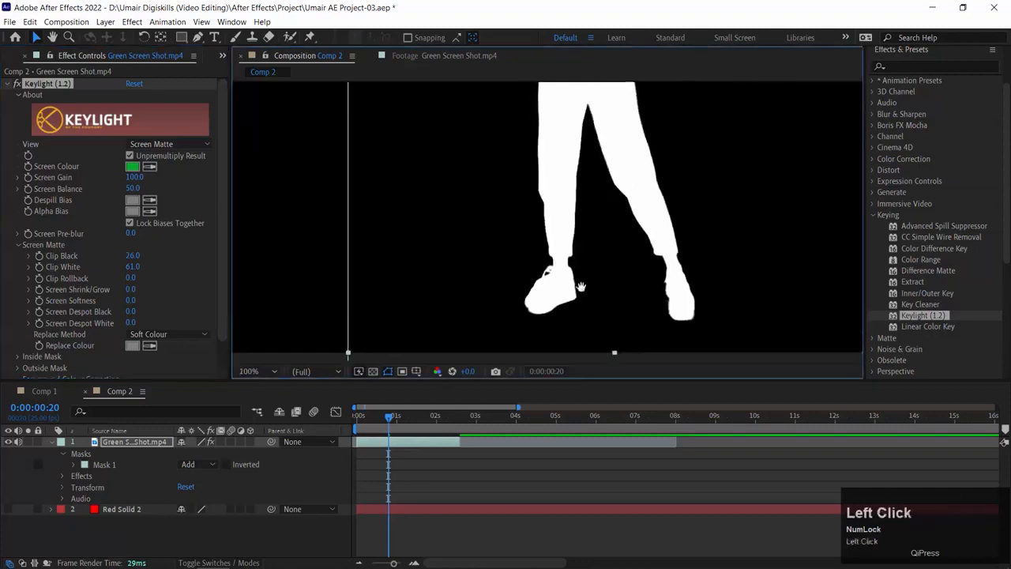
{"action": "key", "text": "space"}
{"action": "scroll", "coordinate": [583, 358], "scroll_direction": "down", "scroll_amount": 2}
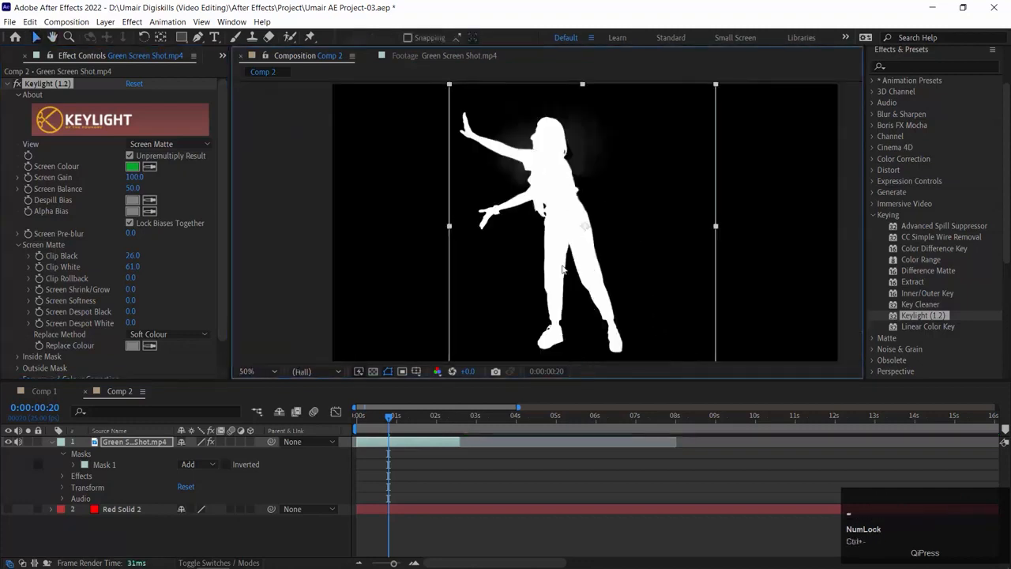
- Switch the Keylight View to Final Result and show the red solid behind the woman at 0:00:00:18
{"action": "left_click", "coordinate": [180, 145]}
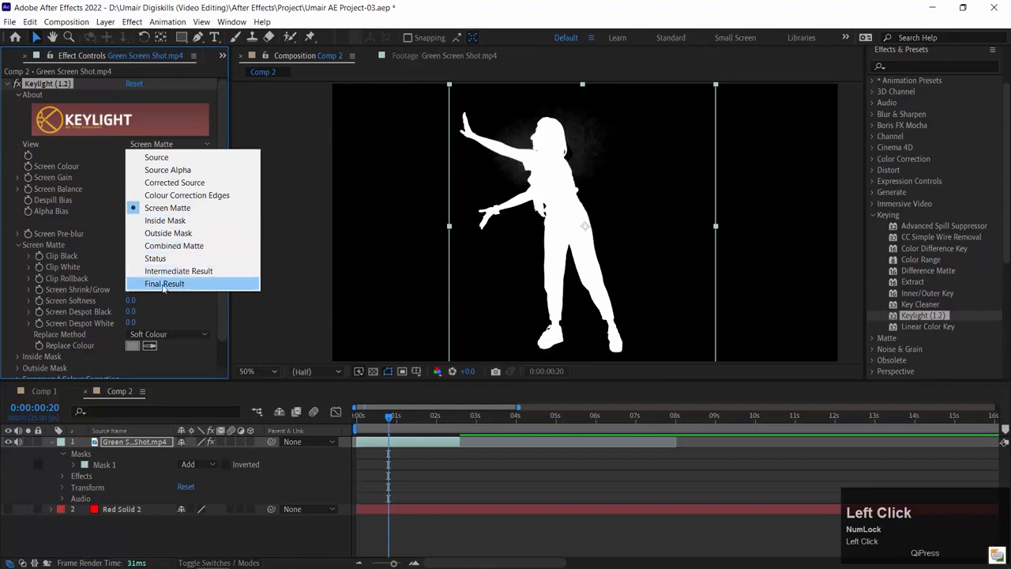
{"action": "left_click", "coordinate": [189, 286]}
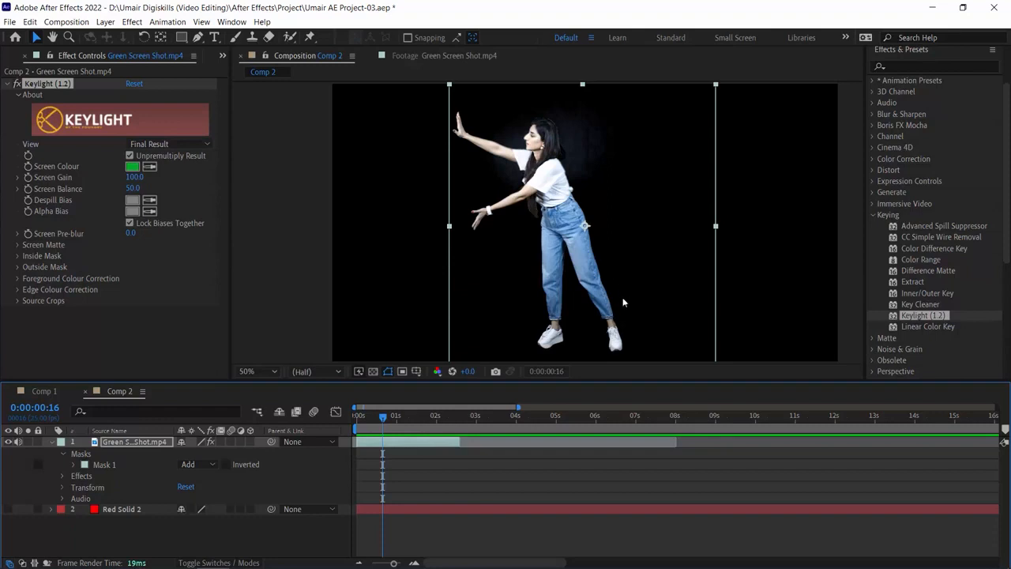
{"action": "left_click", "coordinate": [9, 510]}
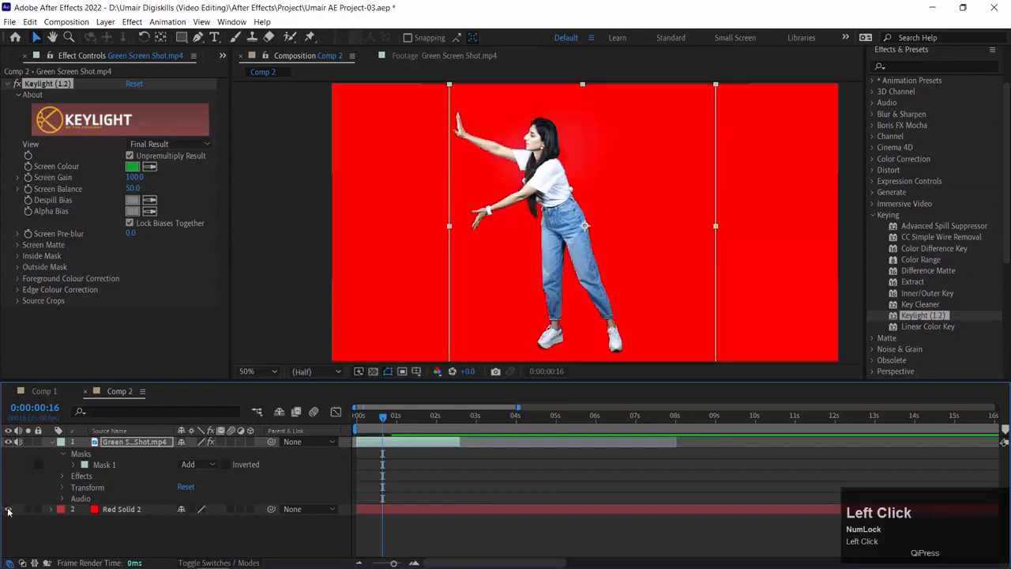
{"action": "mouse_move", "coordinate": [383, 417]}
{"action": "left_mouse_down"}
{"action": "mouse_move", "coordinate": [398, 418]}
{"action": "mouse_move", "coordinate": [386, 417]}
{"action": "left_mouse_up"}
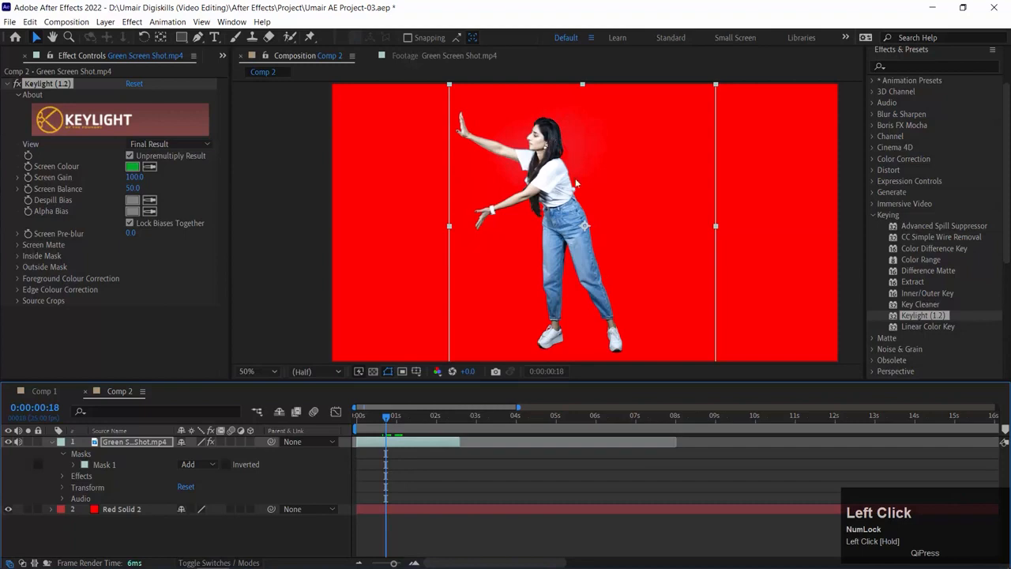
- Examine the keyed edges around the woman's hair and shoulders up close, with the red solid shown and hidden
{"action": "scroll", "coordinate": [575, 156], "scroll_direction": "up", "scroll_amount": 4}
{"action": "left_click_drag", "start_coordinate": [537, 206], "coordinate": [446, 366]}
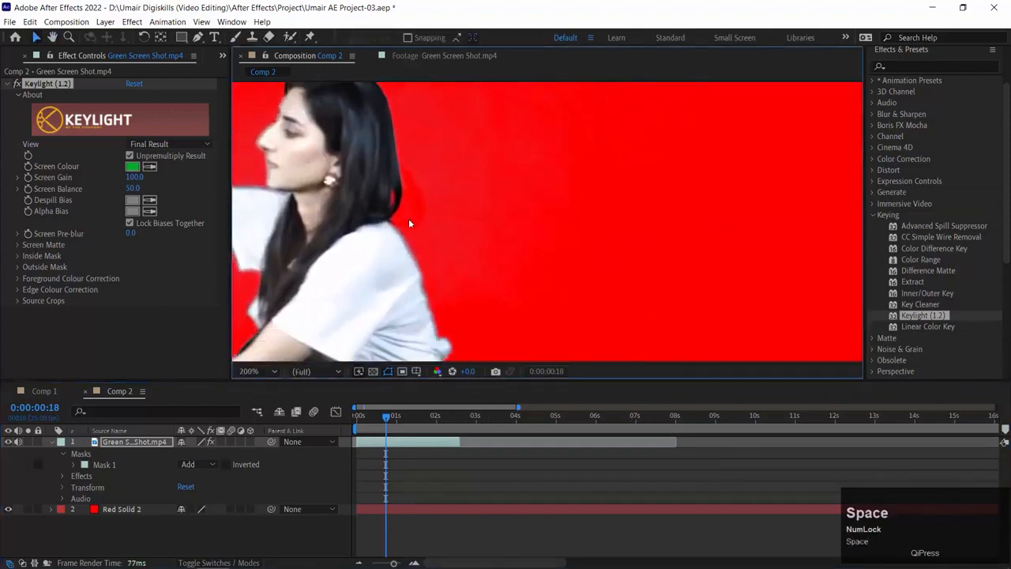
{"action": "left_click_drag", "start_coordinate": [447, 246], "coordinate": [519, 226]}
{"action": "left_click", "coordinate": [8, 509]}
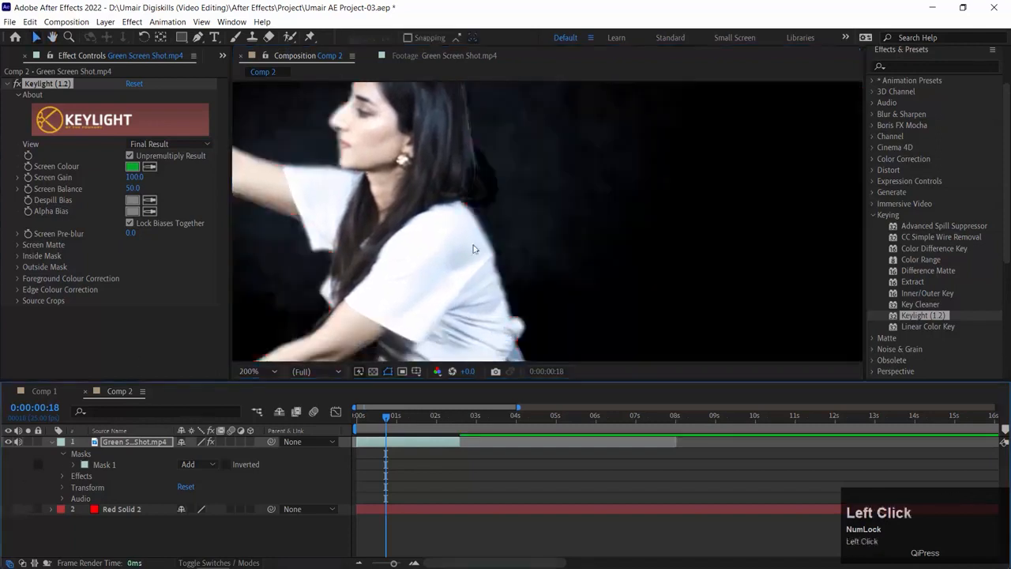
{"action": "left_click_drag", "start_coordinate": [494, 142], "coordinate": [536, 263]}
{"action": "left_click_drag", "start_coordinate": [524, 210], "coordinate": [489, 216]}
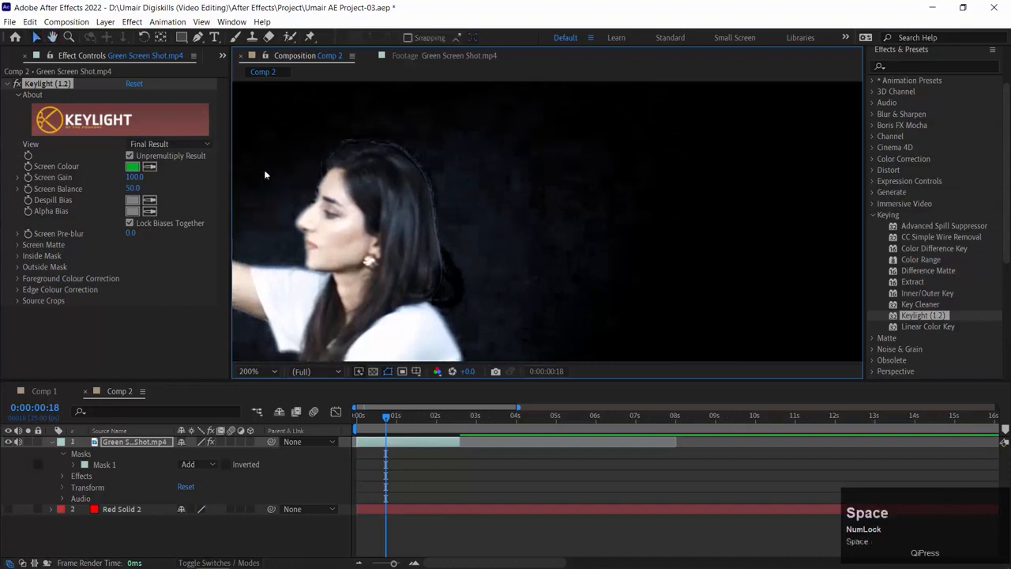
- Return the Keylight View to Screen Matte and examine the matte around the woman's head, torso and legs
{"action": "left_click", "coordinate": [178, 142]}
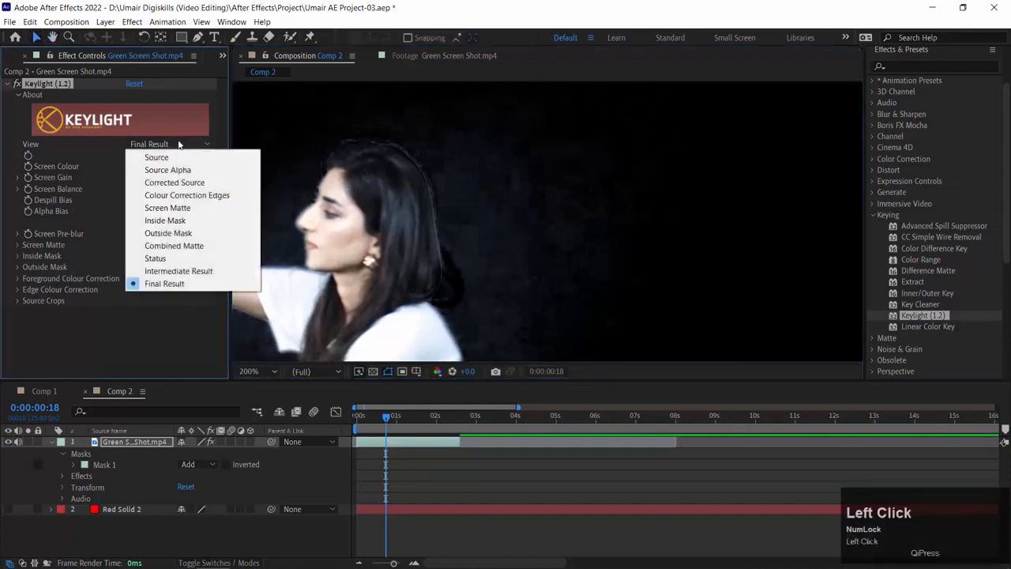
{"action": "left_click", "coordinate": [174, 208]}
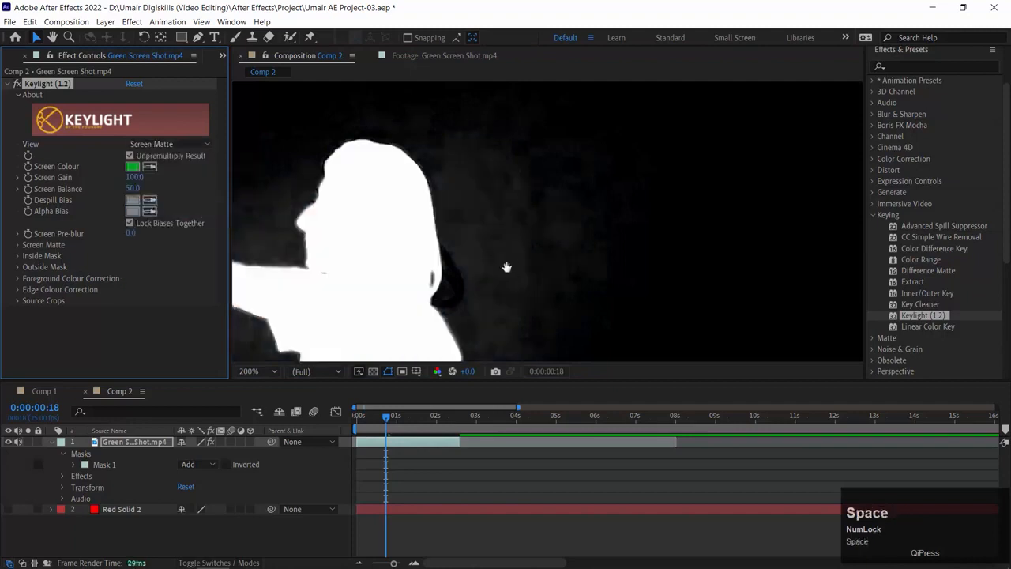
{"action": "left_click_drag", "start_coordinate": [508, 269], "coordinate": [510, 211]}
{"action": "key", "text": "space"}
{"action": "left_click_drag", "start_coordinate": [562, 230], "coordinate": [607, 233]}
{"action": "left_click_drag", "start_coordinate": [479, 198], "coordinate": [521, 136]}
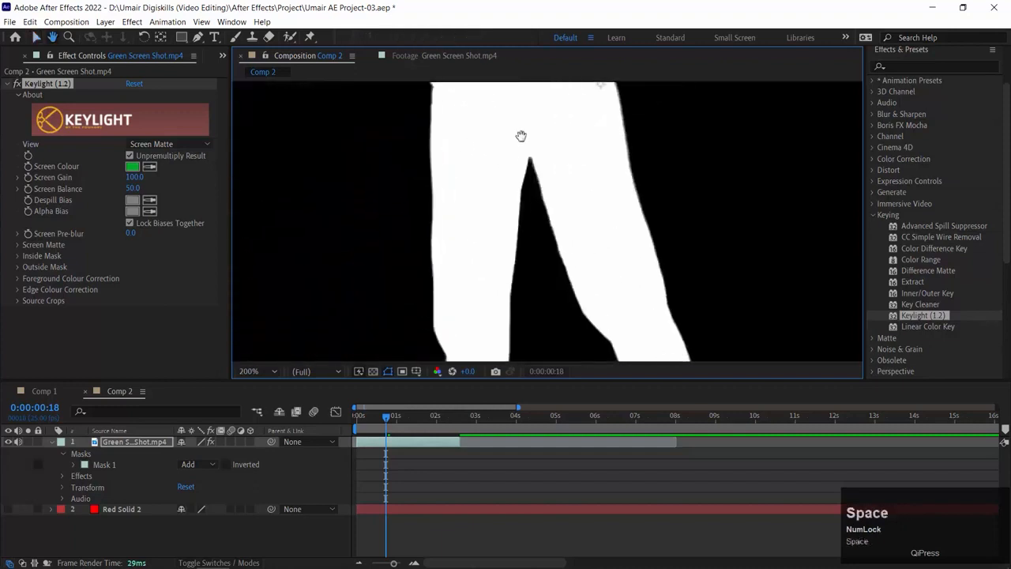
{"action": "left_click_drag", "start_coordinate": [587, 207], "coordinate": [511, 317]}
{"action": "left_click_drag", "start_coordinate": [438, 270], "coordinate": [439, 208]}
- Raise Keylight's Clip Black to 35 and check the matte around the woman's head and hair
{"action": "left_click", "coordinate": [19, 246]}
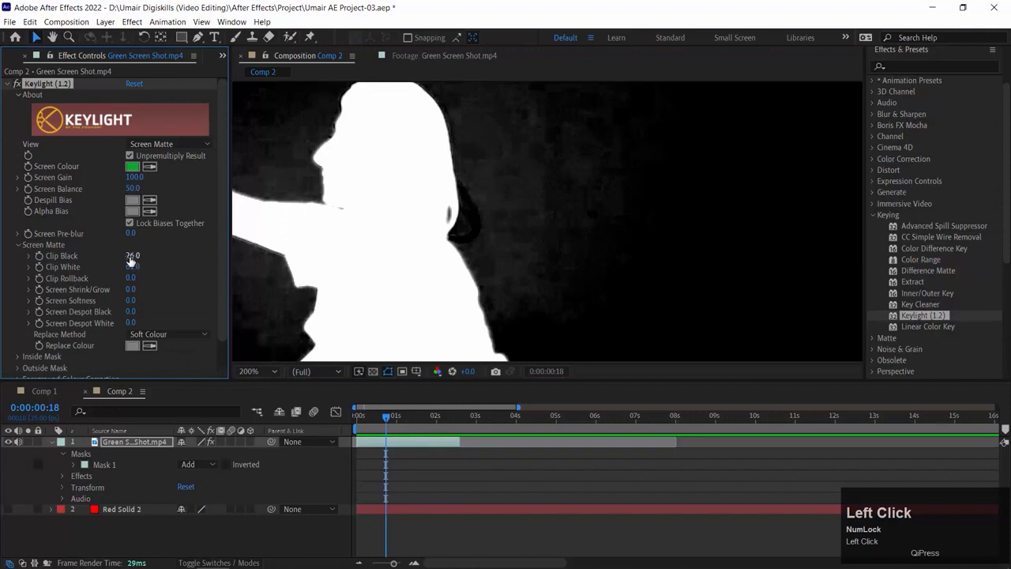
{"action": "left_click_drag", "start_coordinate": [132, 255], "coordinate": [150, 255]}
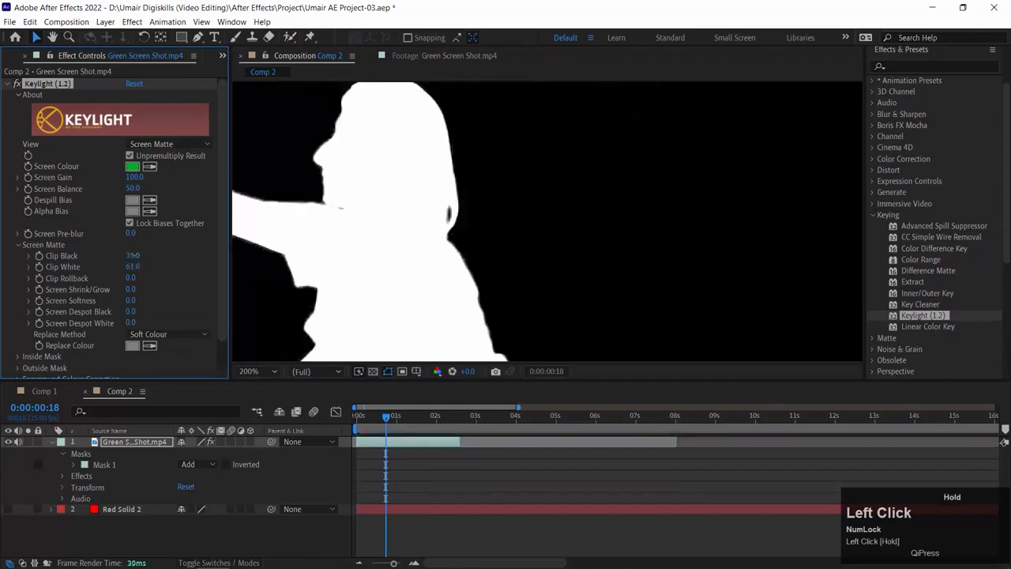
{"action": "left_click_drag", "start_coordinate": [435, 210], "coordinate": [579, 401]}
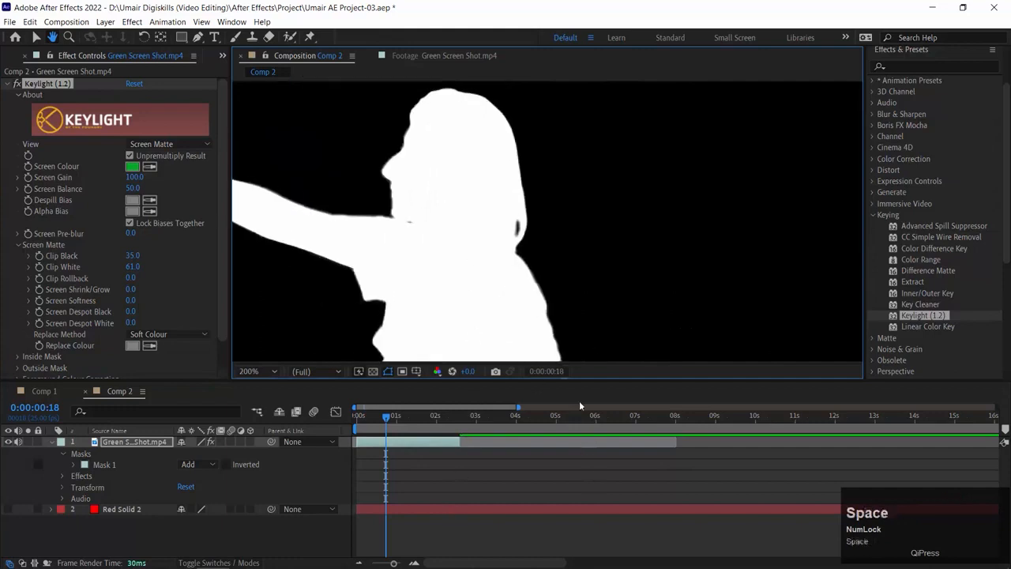
{"action": "left_click_drag", "start_coordinate": [525, 142], "coordinate": [521, 198]}
{"action": "left_click_drag", "start_coordinate": [506, 257], "coordinate": [476, 203]}
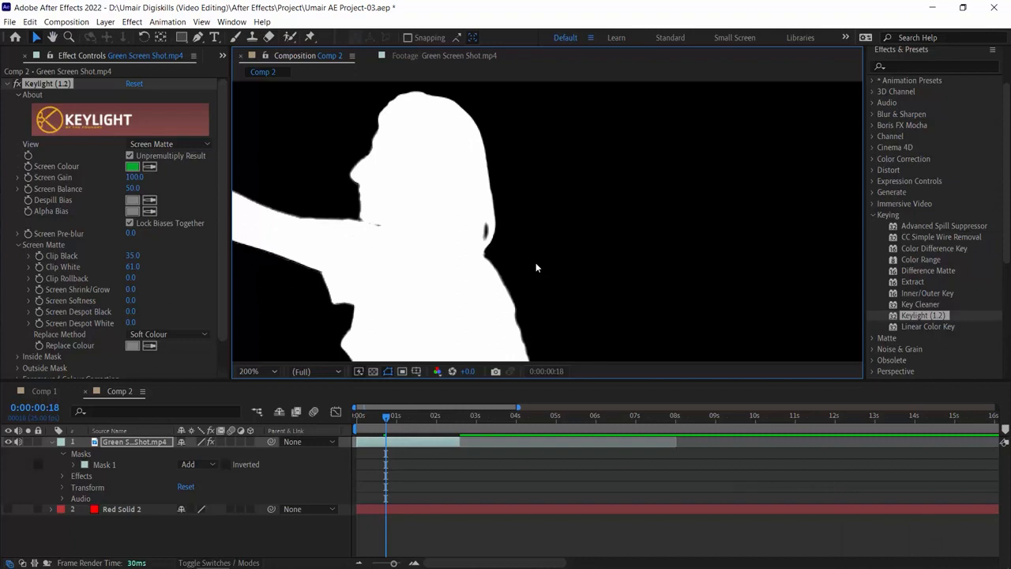
- Undo and redo the Clip Black change to compare the background noise in the matte
{"action": "left_click", "coordinate": [535, 264]}
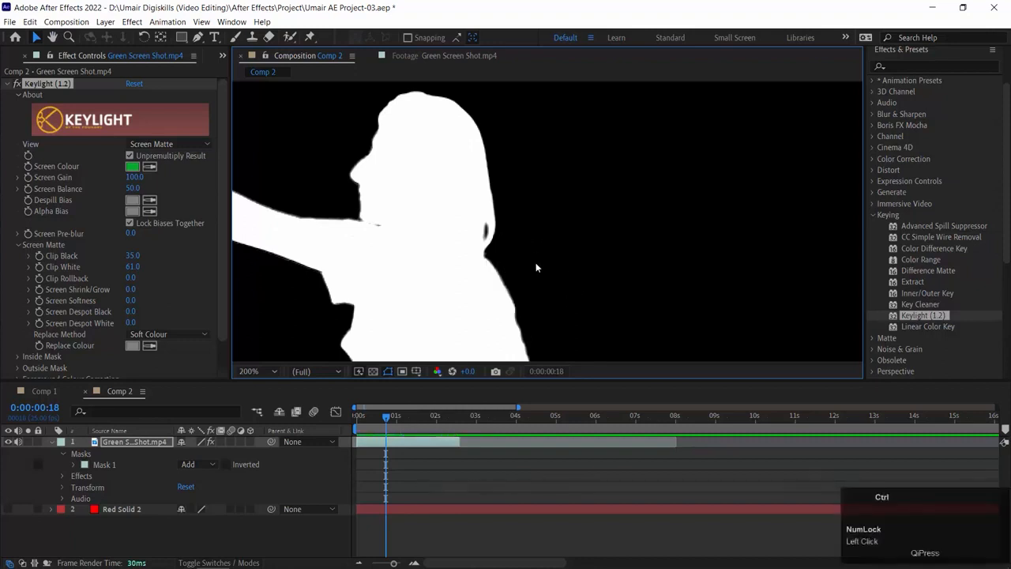
{"action": "key", "text": "ctrl+z"}
{"action": "key", "text": "ctrl+z"}
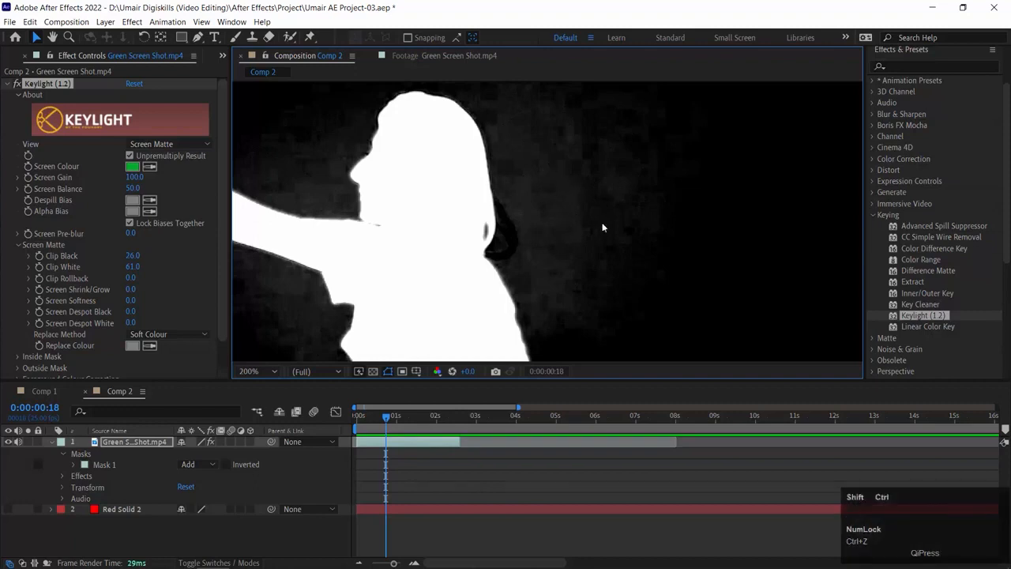
{"action": "key", "text": "ctrl+shift+z"}
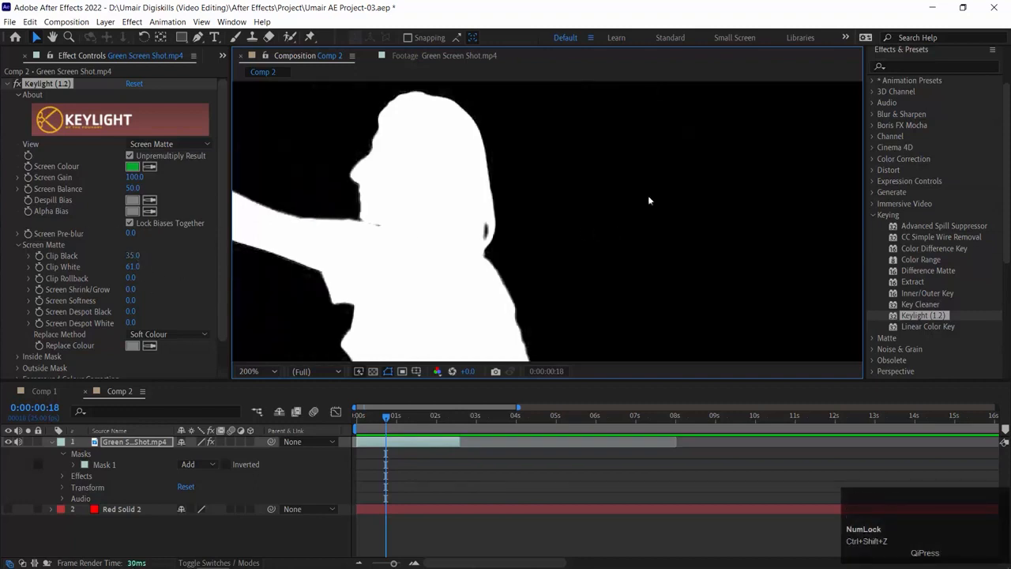
- Set the Keylight View to Final Result and check the woman's keyed upper body
{"action": "scroll", "coordinate": [332, 111], "scroll_direction": "down", "scroll_amount": 2}
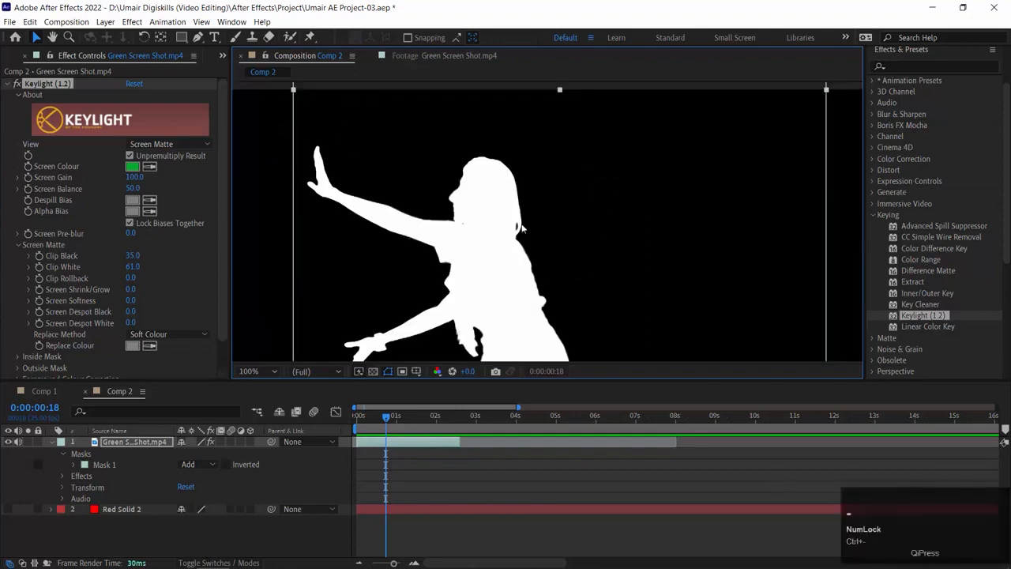
{"action": "left_click", "coordinate": [554, 160]}
{"action": "key", "text": "space"}
{"action": "left_click", "coordinate": [189, 144]}
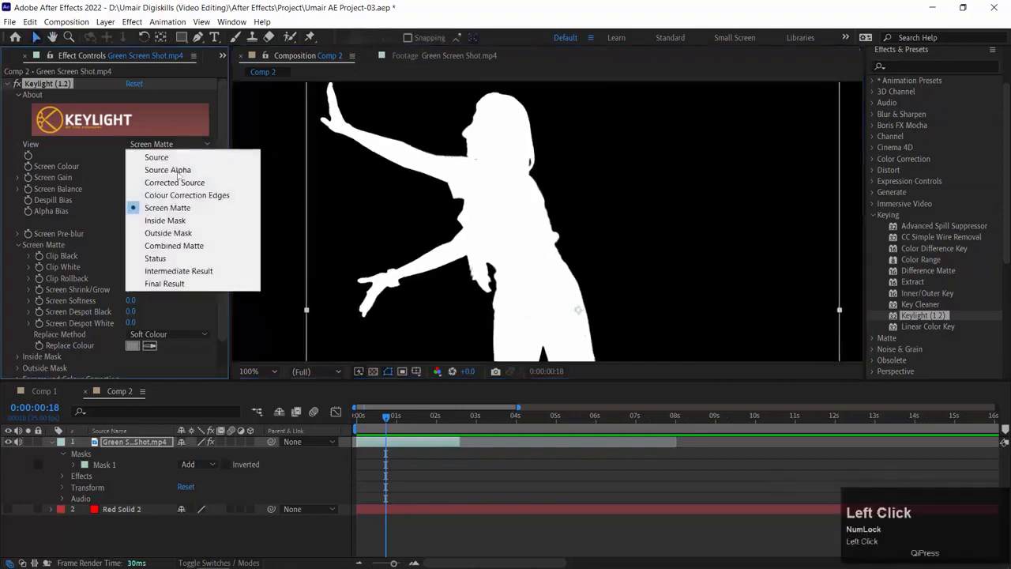
{"action": "left_click", "coordinate": [204, 283]}
{"action": "key", "text": "space"}
{"action": "mouse_move", "coordinate": [611, 170]}
{"action": "left_mouse_down"}
{"action": "mouse_move", "coordinate": [616, 229]}
{"action": "mouse_move", "coordinate": [628, 179]}
{"action": "left_mouse_up"}
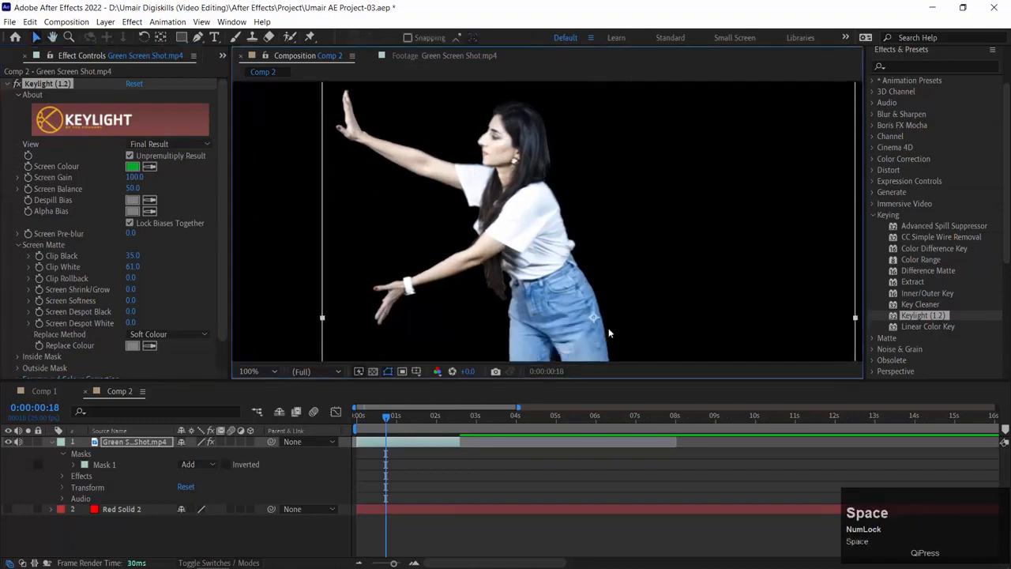
- Show the Red Solid 2 background and play the composition from the start to check the woman's key
{"action": "scroll", "coordinate": [609, 333], "scroll_direction": "down", "scroll_amount": 2}
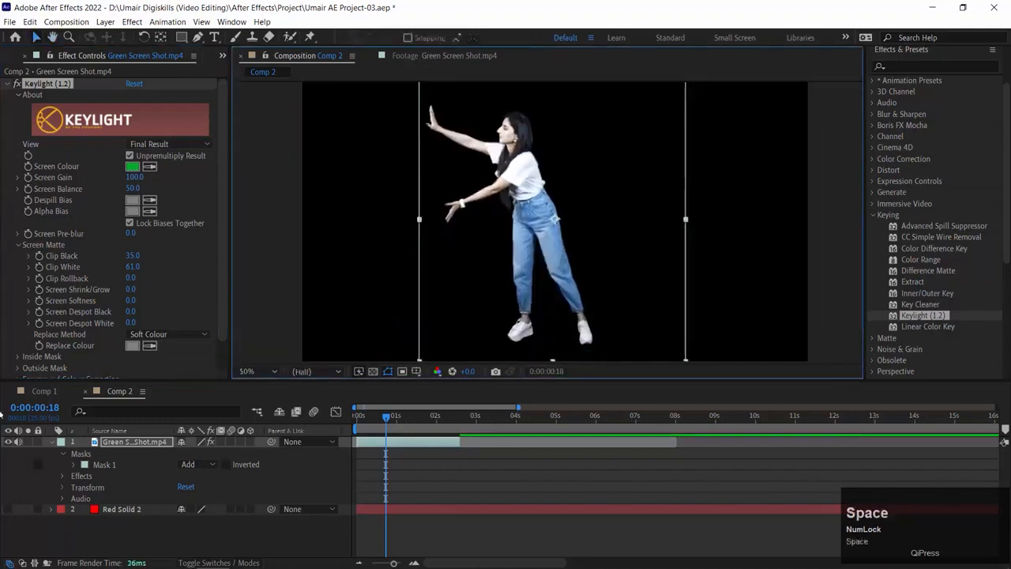
{"action": "left_click", "coordinate": [4, 513]}
{"action": "left_click", "coordinate": [8, 509]}
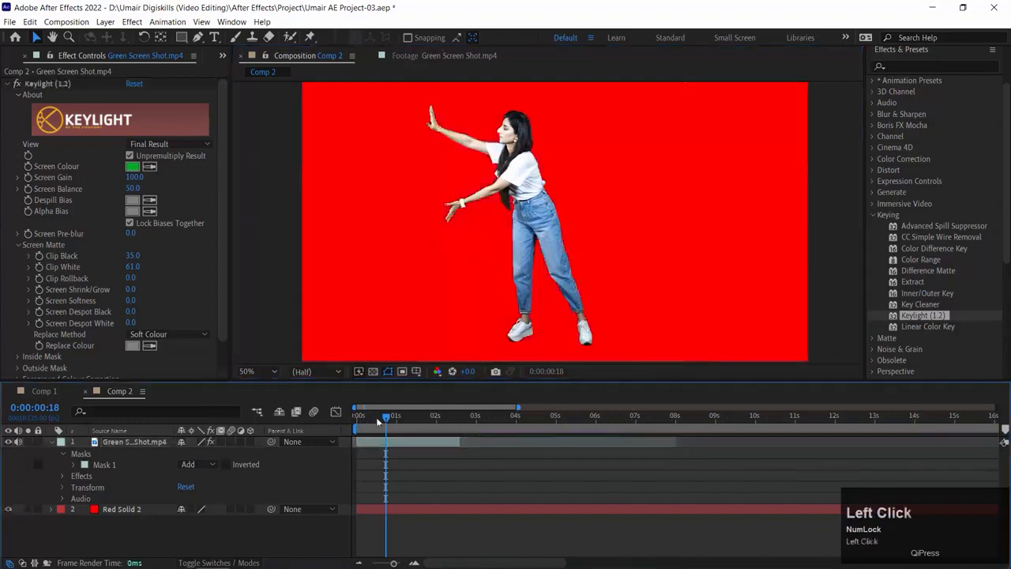
{"action": "key", "text": "Home"}
{"action": "key", "text": "space"}
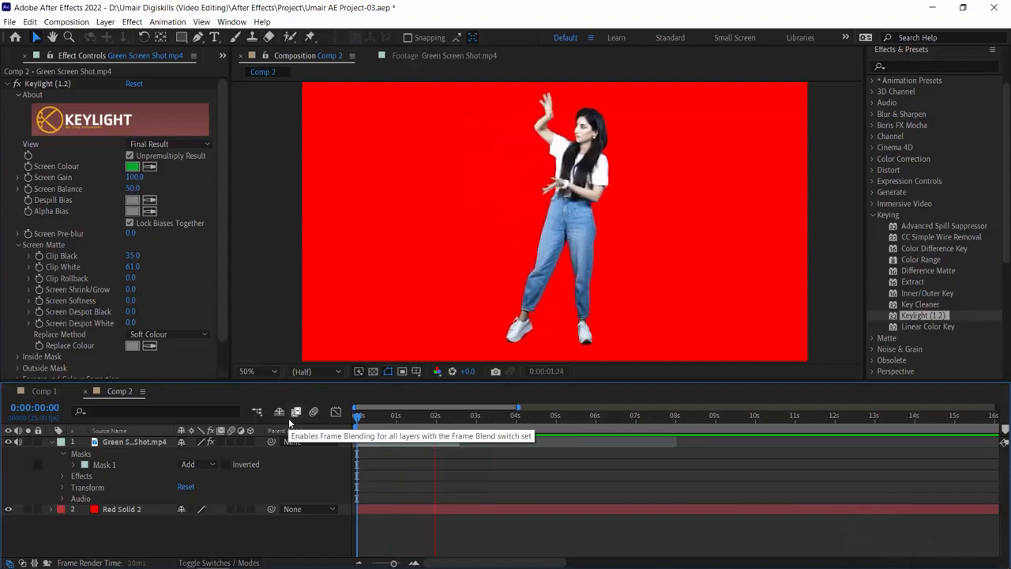
{"action": "key", "text": "space"}
- Compare the keyed woman in Comp 2 with the original Green Screen Shot footage
{"action": "left_click", "coordinate": [114, 443]}
{"action": "double_click", "coordinate": [115, 443]}
{"action": "left_click", "coordinate": [331, 57]}
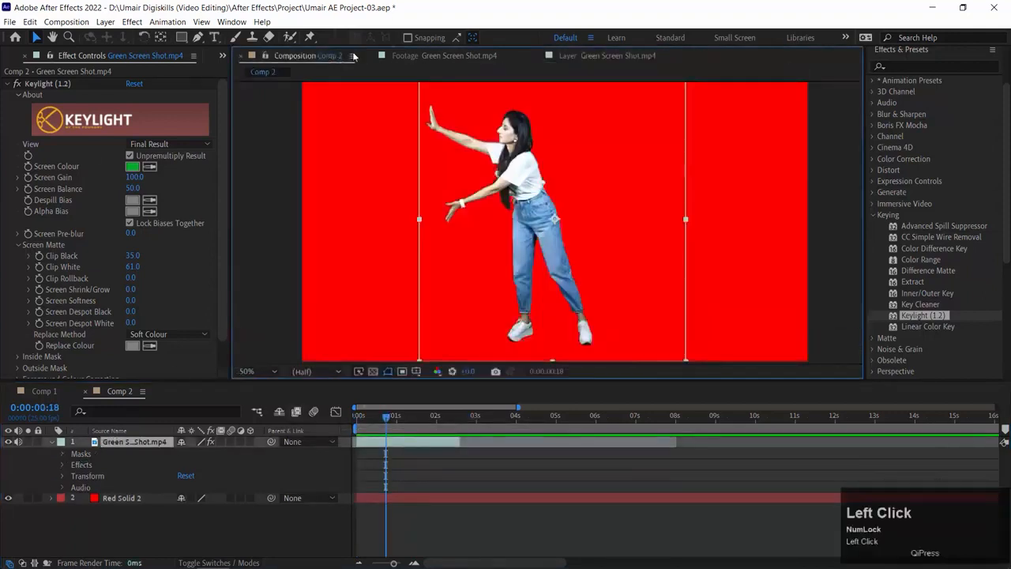
{"action": "left_click", "coordinate": [456, 56]}
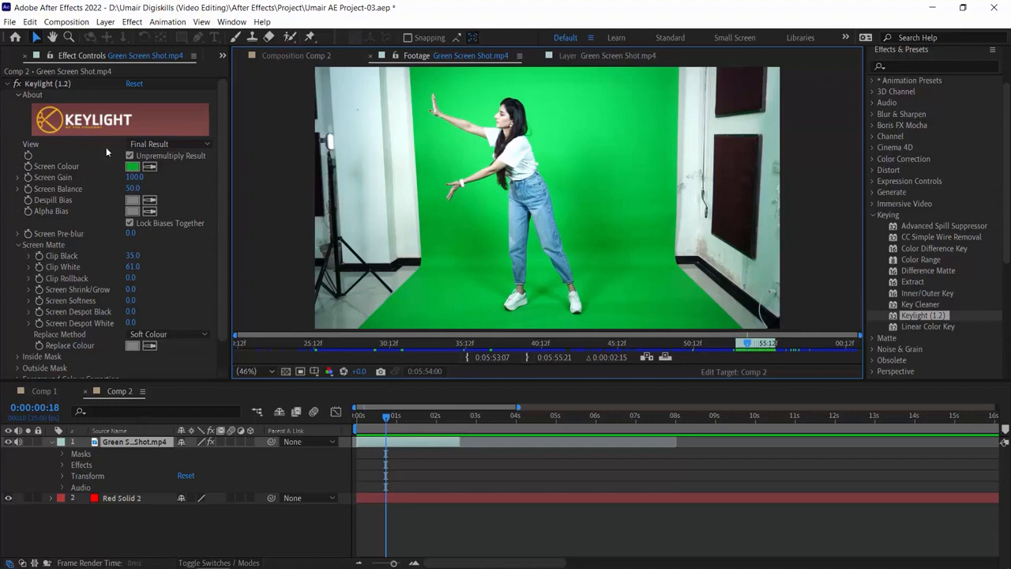
{"action": "left_click", "coordinate": [297, 56]}
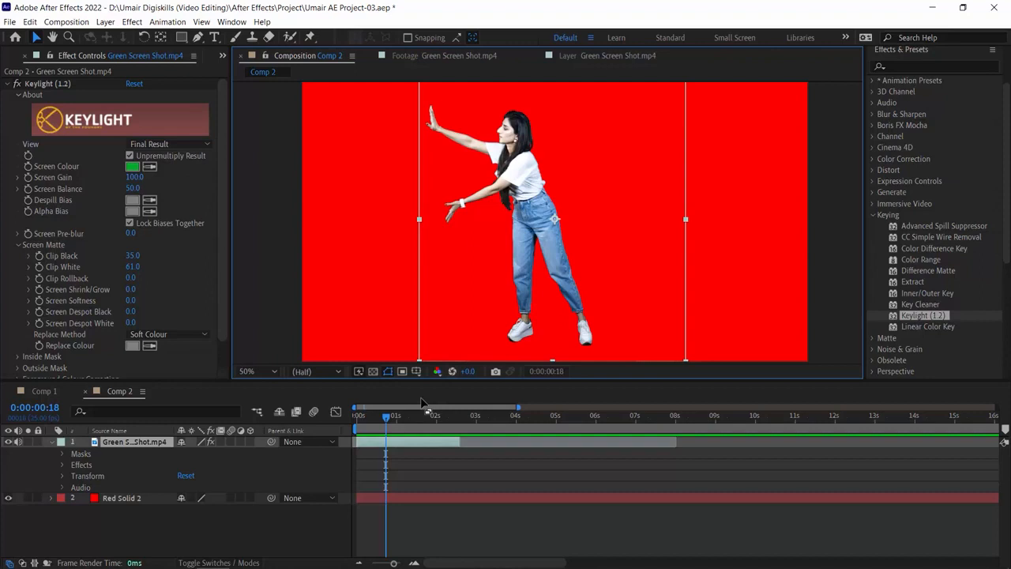
- Try scaling the woman's layer down to 71% and moving her around the frame
{"action": "left_click", "coordinate": [117, 445]}
{"action": "key", "text": "s"}
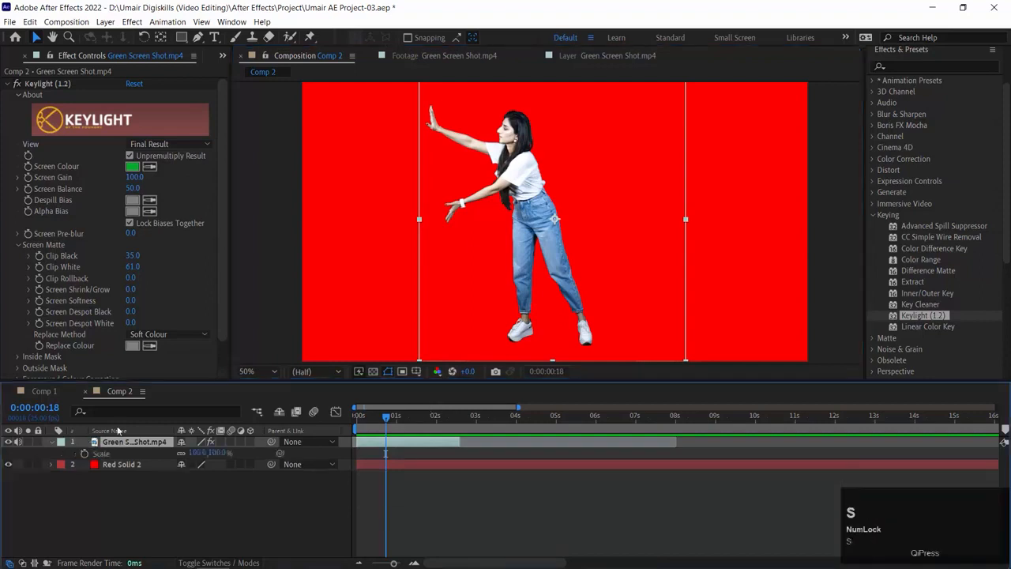
{"action": "left_click_drag", "start_coordinate": [199, 453], "coordinate": [175, 453]}
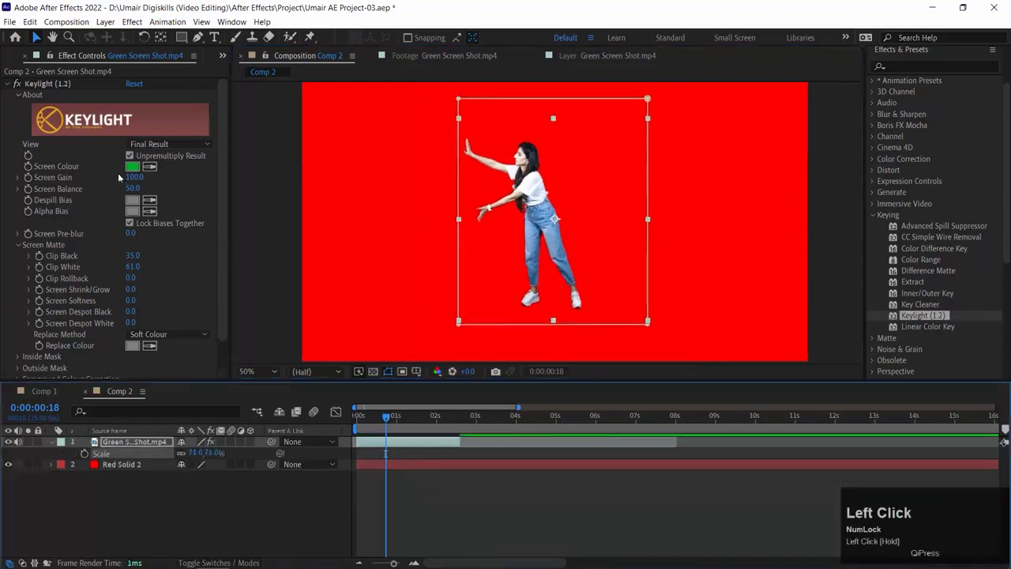
{"action": "left_click_drag", "start_coordinate": [540, 153], "coordinate": [516, 200]}
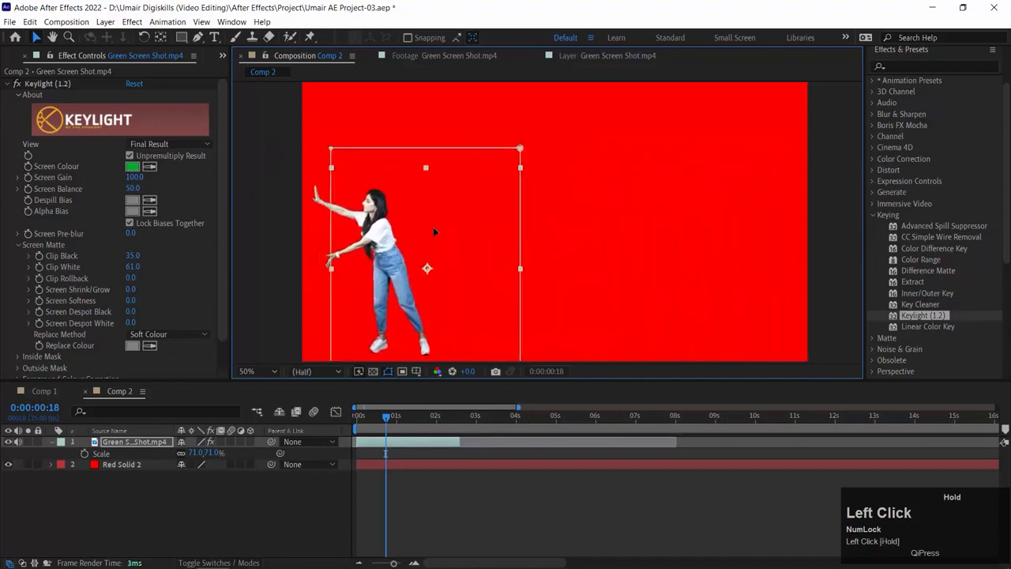
{"action": "left_click_drag", "start_coordinate": [433, 226], "coordinate": [433, 229]}
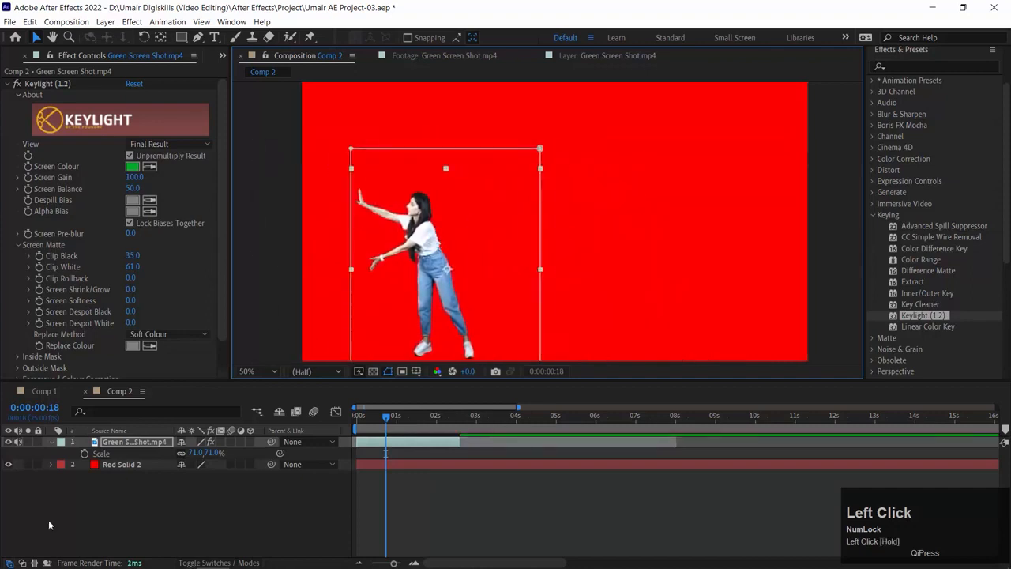
- Try enlarging the woman's layer, and undo its trial scale and position changes
{"action": "left_click_drag", "start_coordinate": [199, 452], "coordinate": [233, 454]}
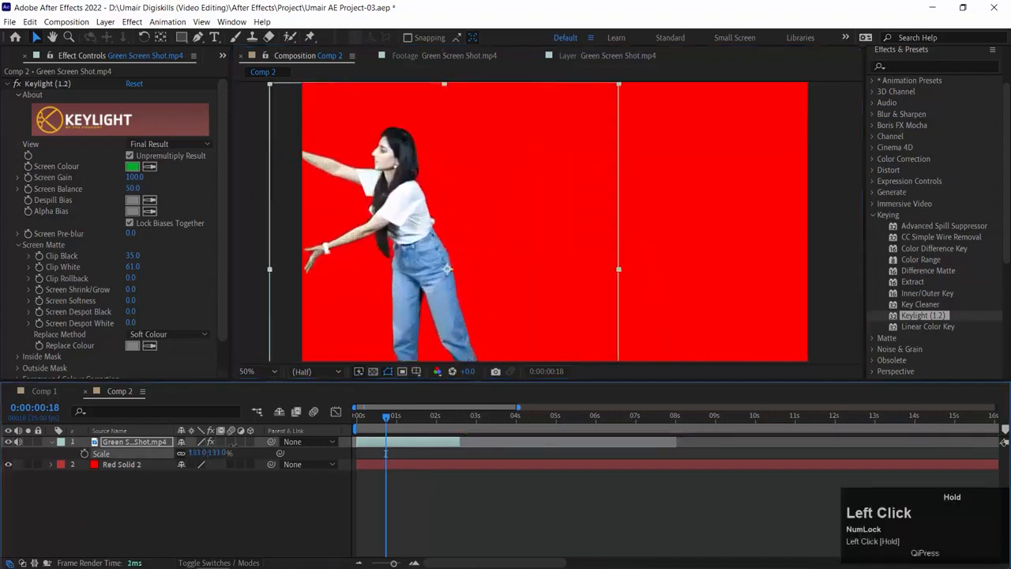
{"action": "key", "text": "ctrl+z"}
{"action": "key", "text": "ctrl+z"}
{"action": "key", "text": "ctrl+z"}
{"action": "key", "text": "ctrl+z"}
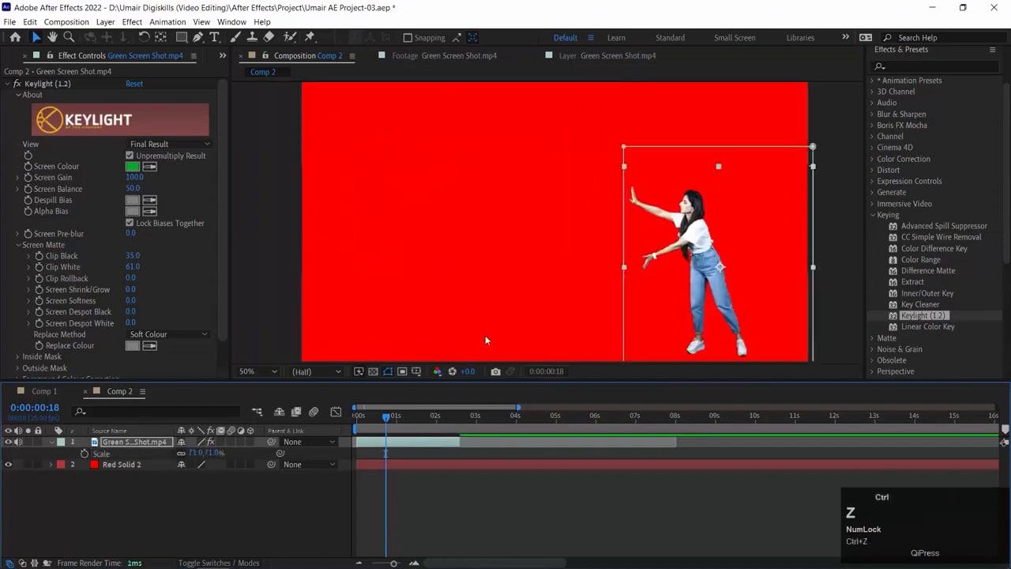
- Nudge the full-size woman slightly right and down, and bring up the project's list of footage
{"action": "left_click_drag", "start_coordinate": [548, 257], "coordinate": [564, 260]}
{"action": "left_click", "coordinate": [223, 56]}
{"action": "left_click", "coordinate": [215, 71]}
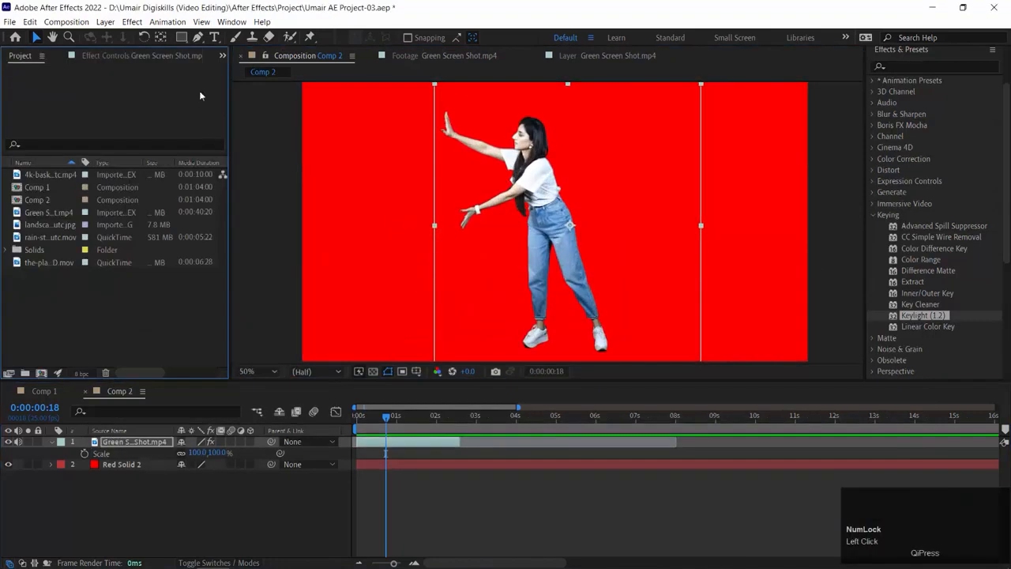
{"action": "left_click", "coordinate": [142, 54]}
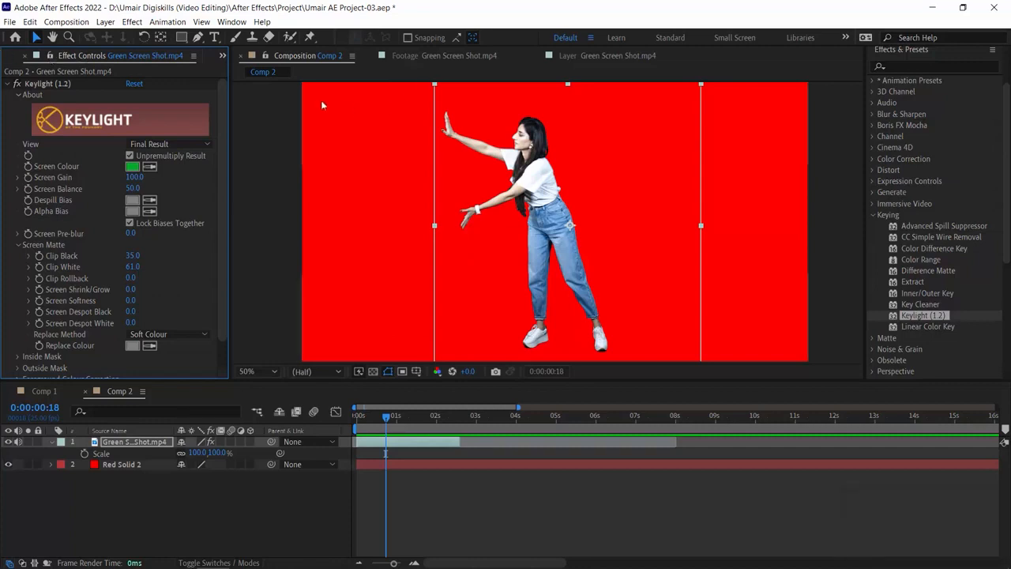
{"action": "left_click", "coordinate": [14, 56]}
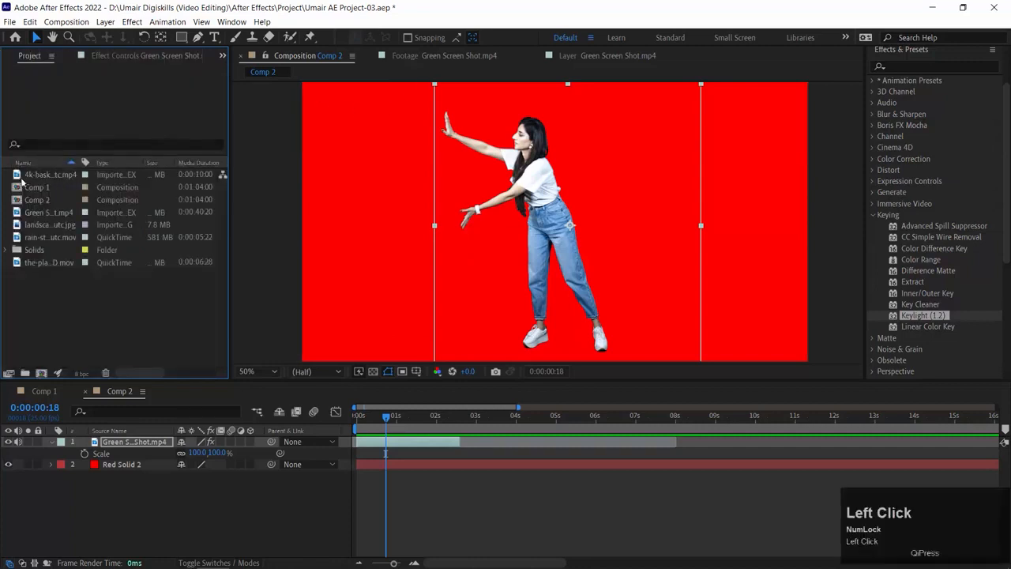
- Open the 4k basketball green-screen clip and preview the spinning ball
{"action": "double_click", "coordinate": [24, 175]}
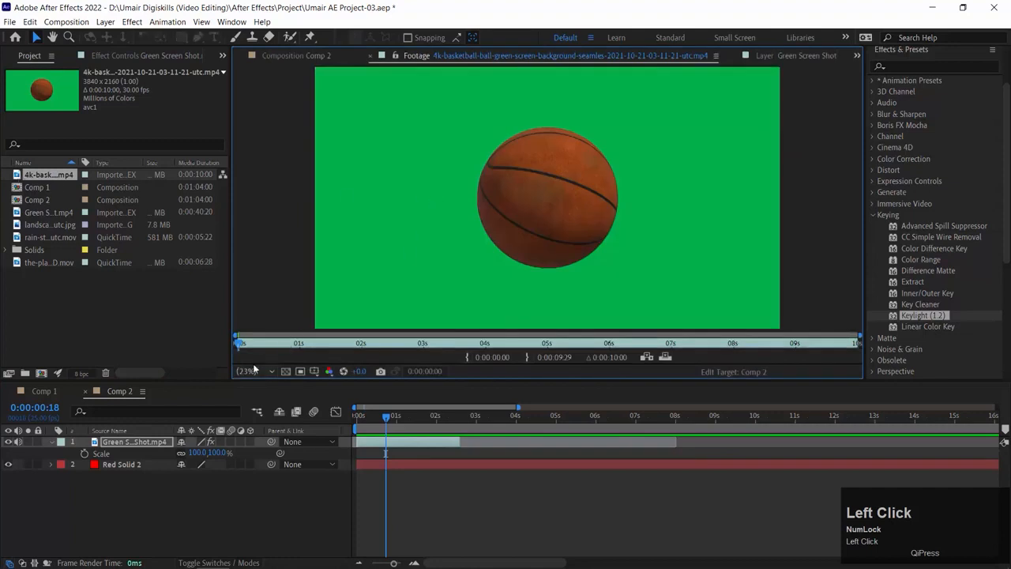
{"action": "key", "text": "space"}
{"action": "left_click_drag", "start_coordinate": [322, 345], "coordinate": [324, 316]}
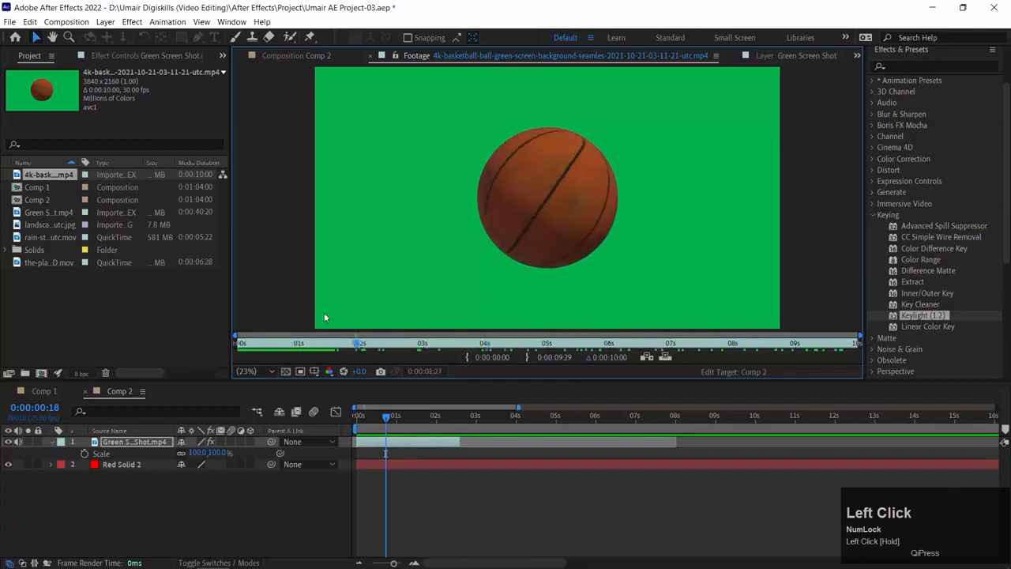
{"action": "left_click", "coordinate": [6, 183]}
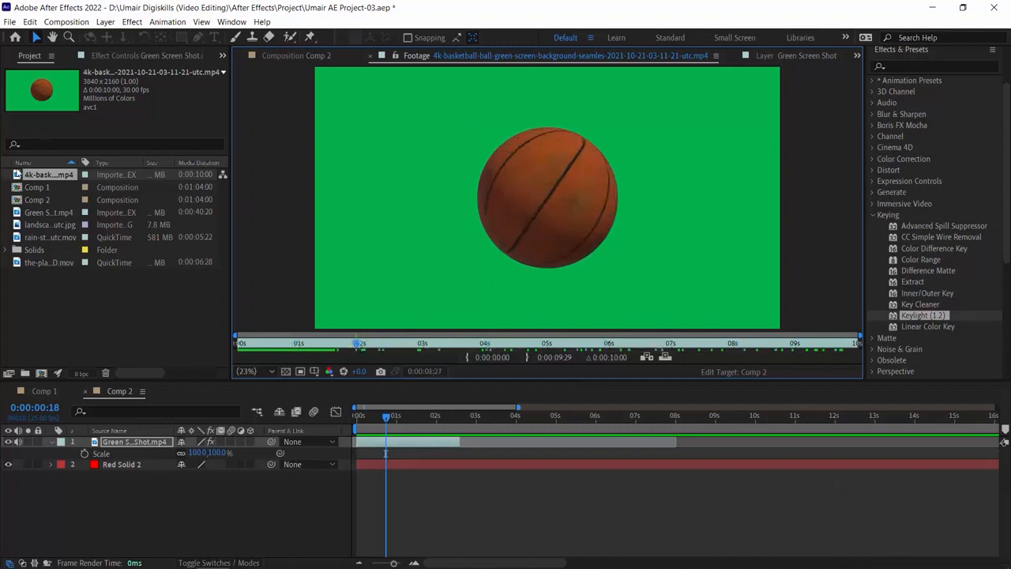
- Add the basketball clip to Comp 2 above the woman's layer and scale it to 33%
{"action": "left_click_drag", "start_coordinate": [17, 175], "coordinate": [280, 337]}
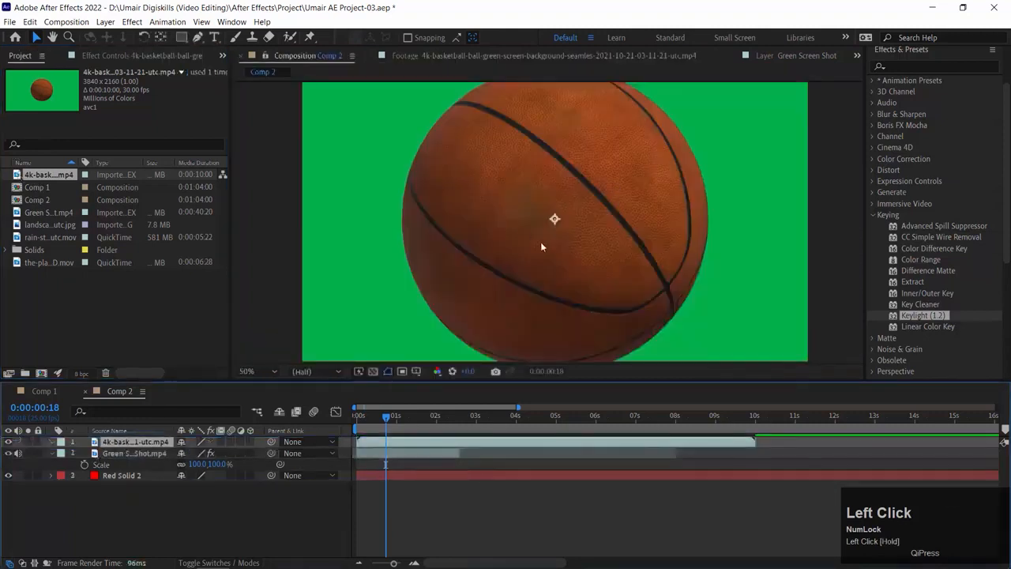
{"action": "key", "text": "s"}
{"action": "left_click_drag", "start_coordinate": [207, 454], "coordinate": [150, 453]}
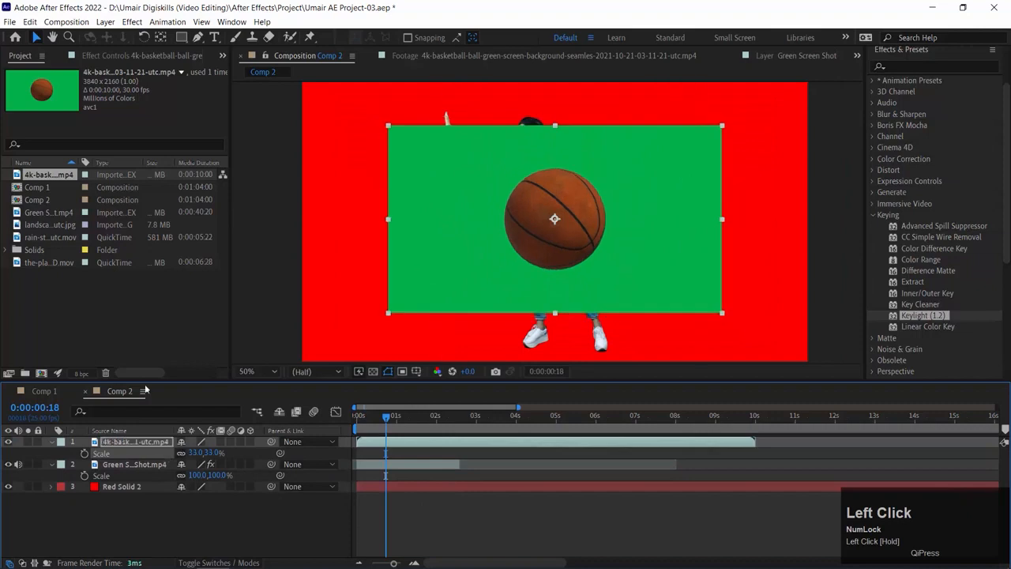
- Apply Keylight (1.2) to the basketball layer, sampling its green background as Screen Colour, and check the first frame with the red solid hidden and shown
{"action": "double_click", "coordinate": [893, 317]}
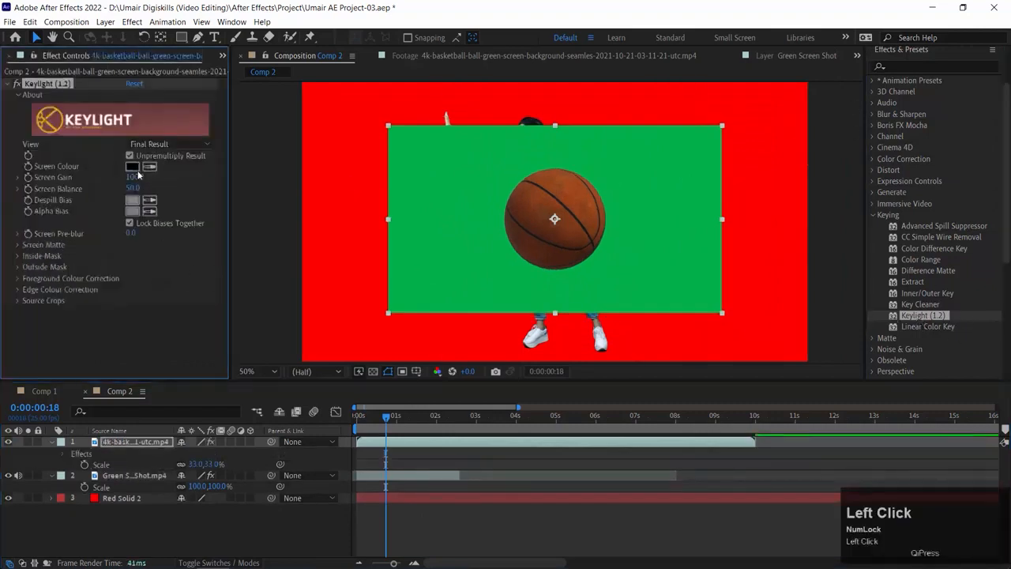
{"action": "left_click", "coordinate": [472, 253]}
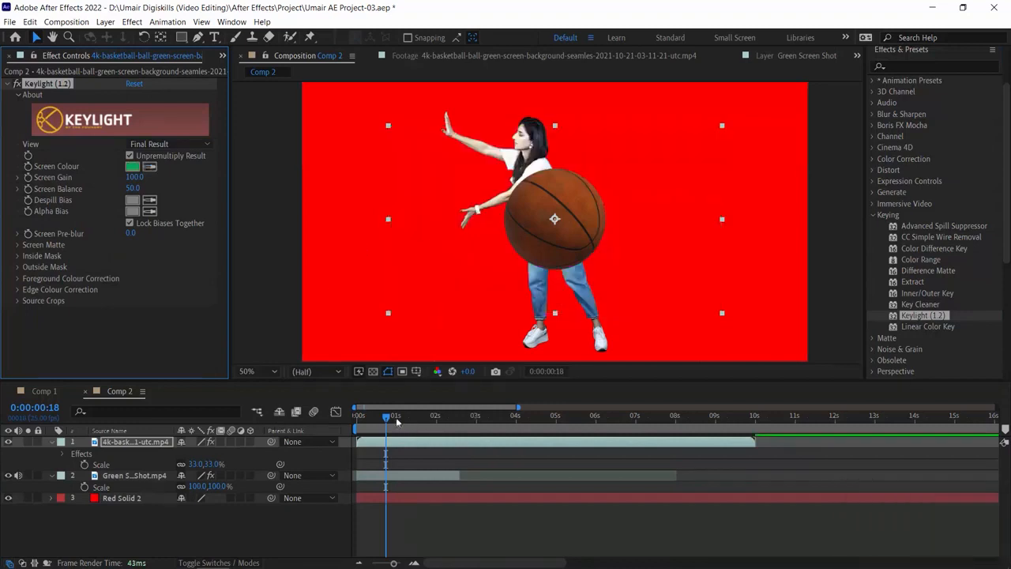
{"action": "left_click", "coordinate": [358, 416]}
{"action": "left_click", "coordinate": [8, 499]}
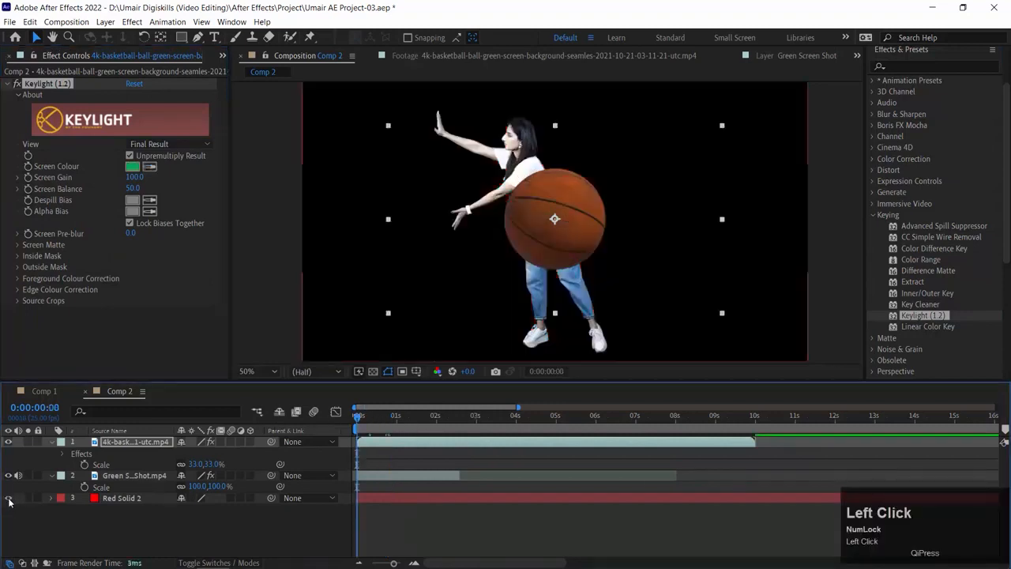
{"action": "left_click", "coordinate": [8, 499]}
- Move the basketball to the woman's outstretched hands and enlarge it to 37.1 by 36.7%
{"action": "left_click", "coordinate": [9, 475]}
{"action": "key", "text": "v"}
{"action": "left_click_drag", "start_coordinate": [562, 202], "coordinate": [409, 158]}
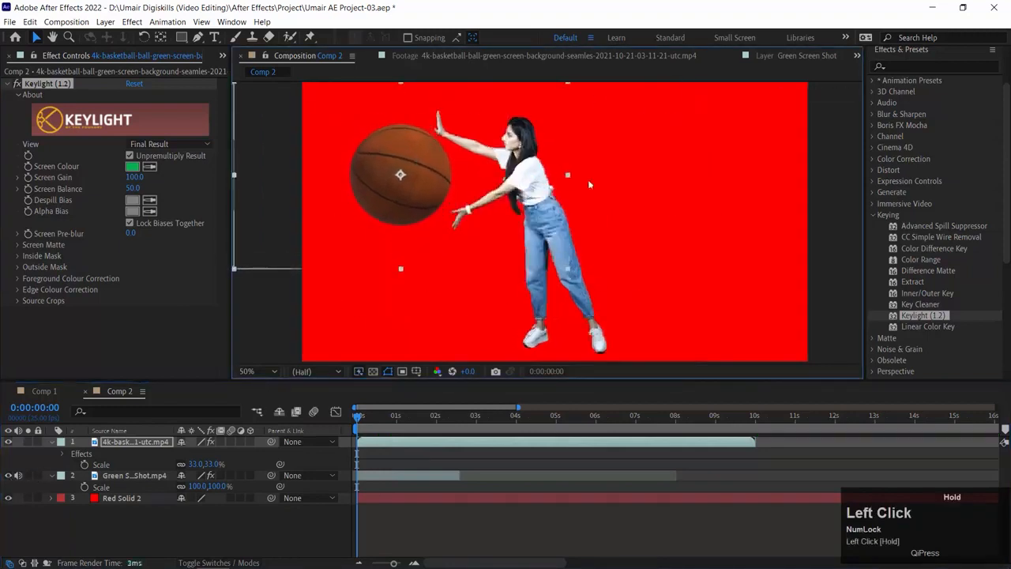
{"action": "left_click_drag", "start_coordinate": [567, 269], "coordinate": [588, 279]}
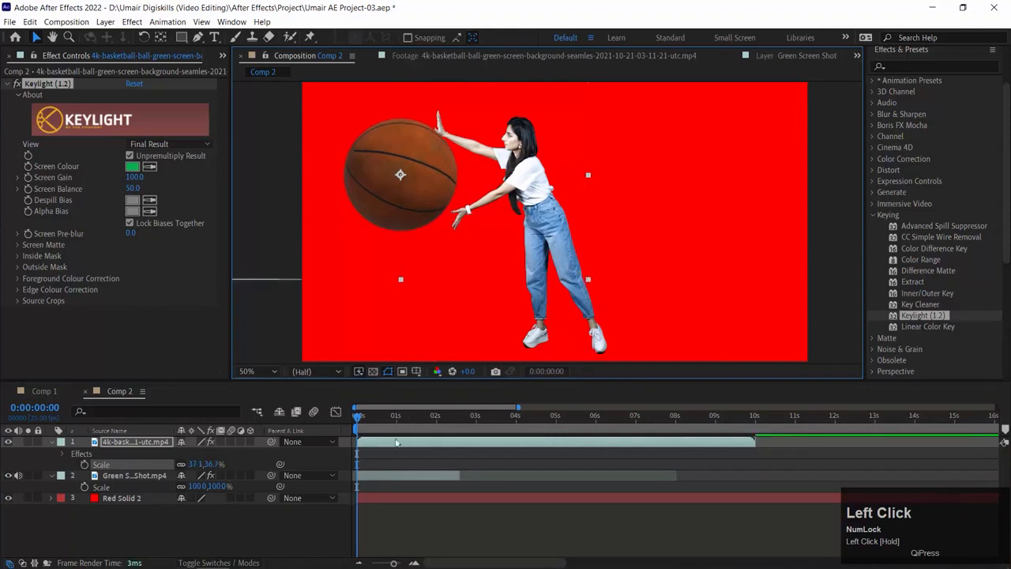
- Place the basketball layer beneath the woman's layer and nudge the ball closer between her hands at the first frame
{"action": "key", "text": "space"}
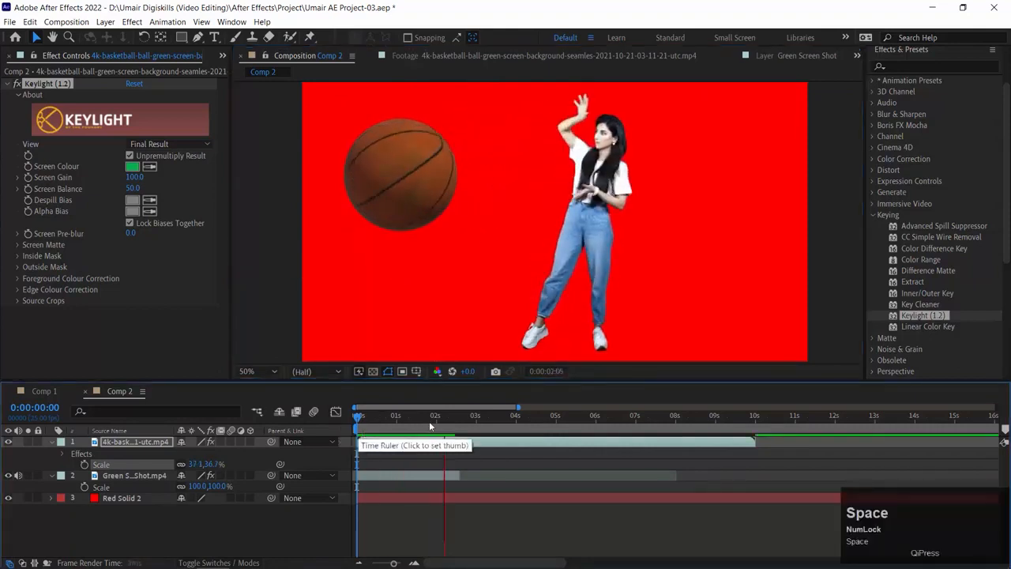
{"action": "left_click", "coordinate": [320, 417]}
{"action": "left_click_drag", "start_coordinate": [399, 197], "coordinate": [410, 204]}
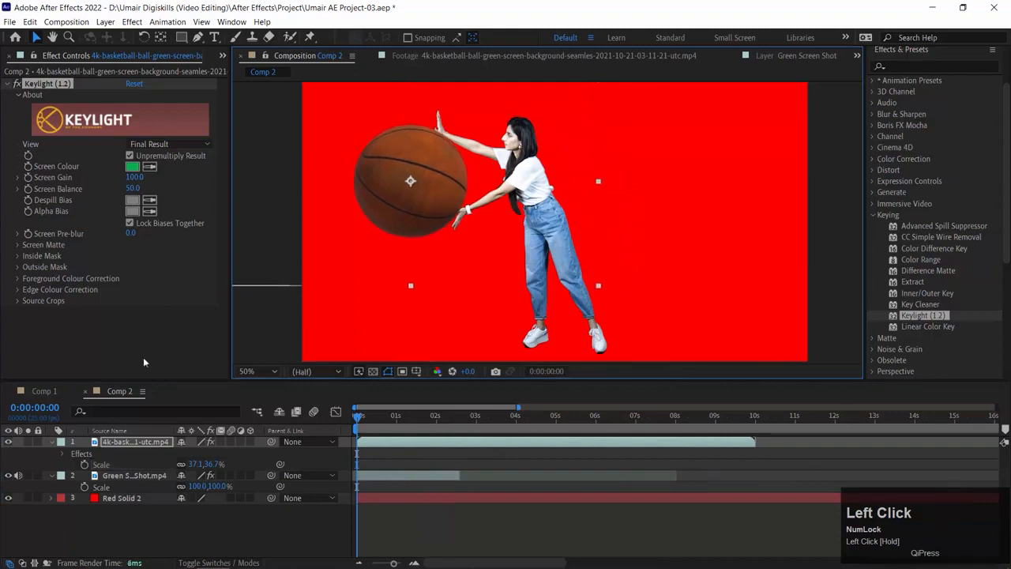
{"action": "left_click_drag", "start_coordinate": [101, 443], "coordinate": [106, 488]}
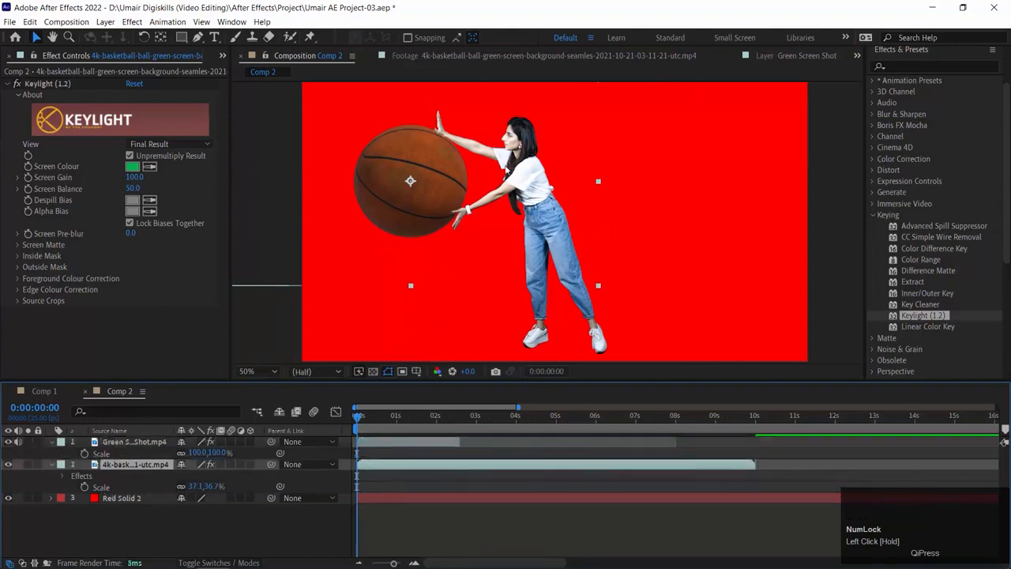
{"action": "mouse_move", "coordinate": [444, 191]}
{"action": "left_mouse_down"}
{"action": "mouse_move", "coordinate": [457, 199]}
{"action": "mouse_move", "coordinate": [447, 197]}
{"action": "left_mouse_up"}
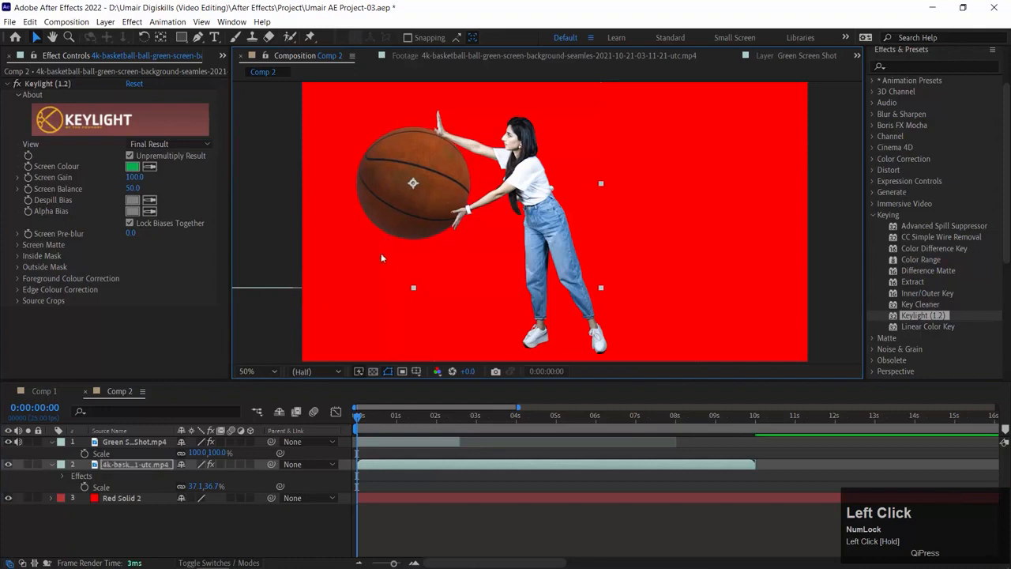
- Try scaling the woman's layer down slightly against the basketball, and undo it
{"action": "key", "text": "s"}
{"action": "left_click_drag", "start_coordinate": [198, 453], "coordinate": [186, 453]}
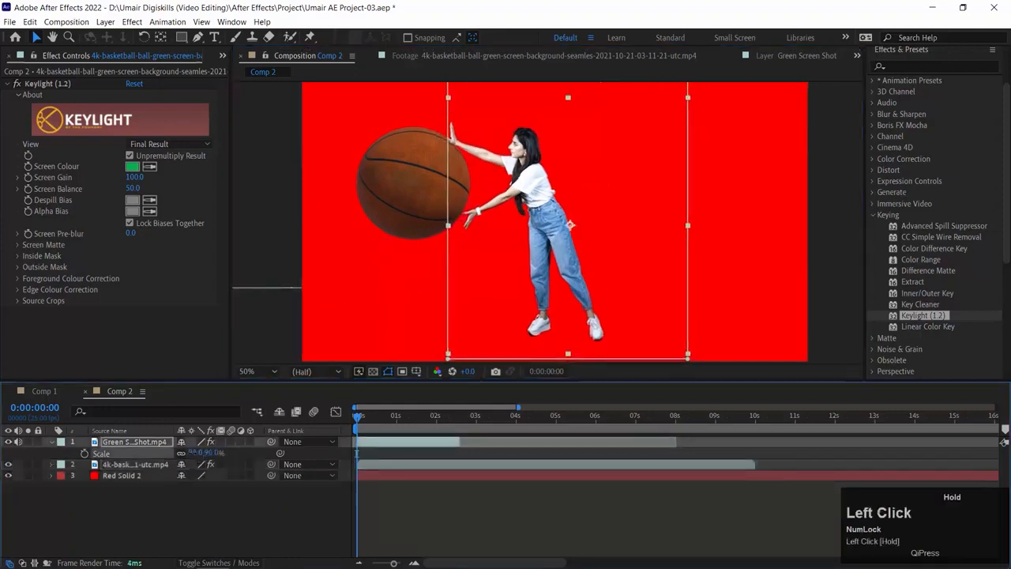
{"action": "key", "text": "ctrl+z"}
- Enlarge the basketball layer's scale to 40.1 by 39.7% so the ball fills the space between the woman's hands
{"action": "left_click", "coordinate": [143, 468]}
{"action": "key", "text": "s"}
{"action": "left_click_drag", "start_coordinate": [196, 474], "coordinate": [243, 455]}
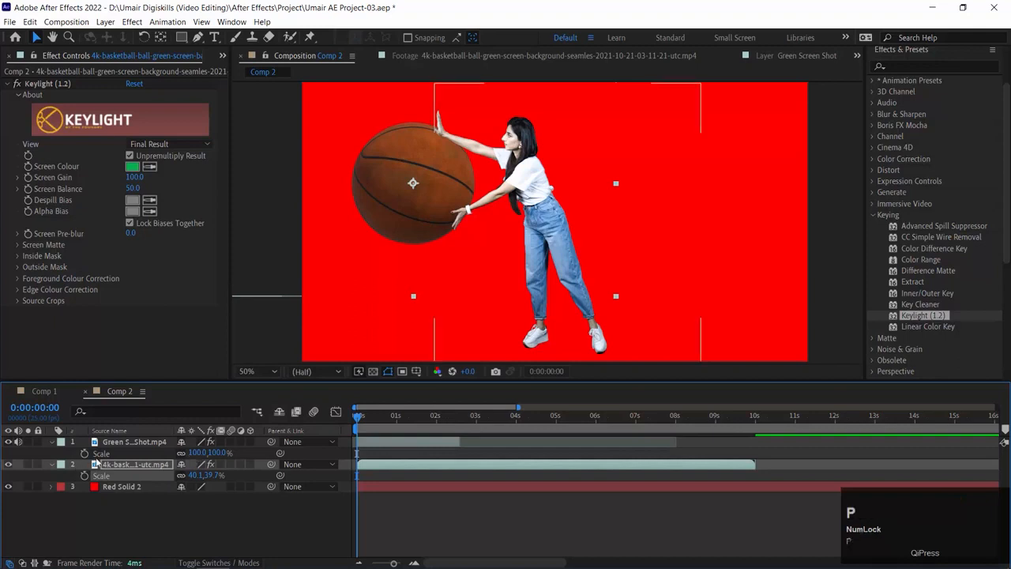
- Keyframe the basketball's Position at the first frame, find where the hands start moving, and shift the keyframe to about half a second
{"action": "key", "text": "p"}
{"action": "left_click", "coordinate": [86, 476]}
{"action": "left_click", "coordinate": [360, 417]}
{"action": "key", "text": "equal"}
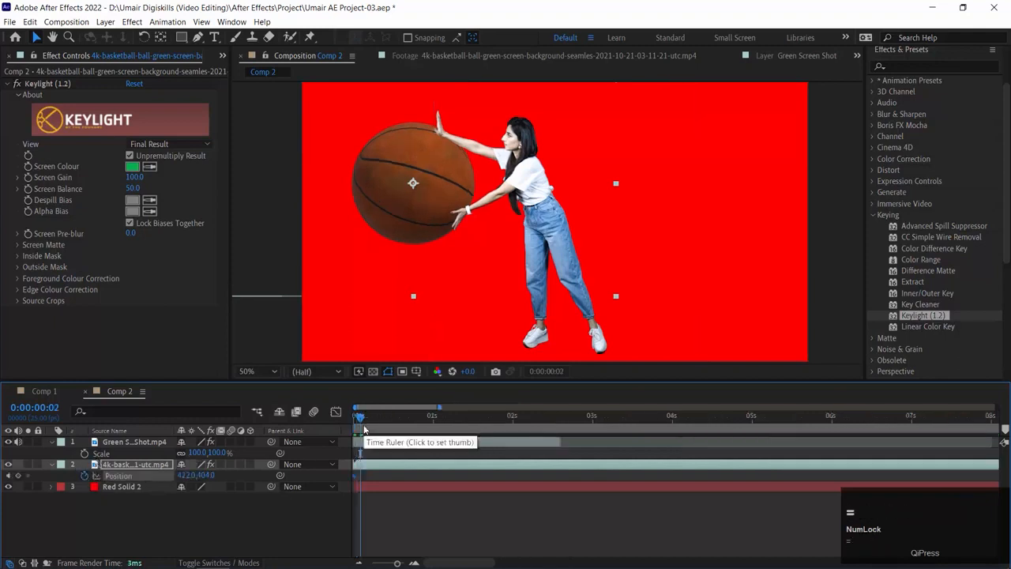
{"action": "key", "text": "ctrl+Right"}
{"action": "key", "text": "ctrl+Right"}
{"action": "left_click", "coordinate": [388, 499]}
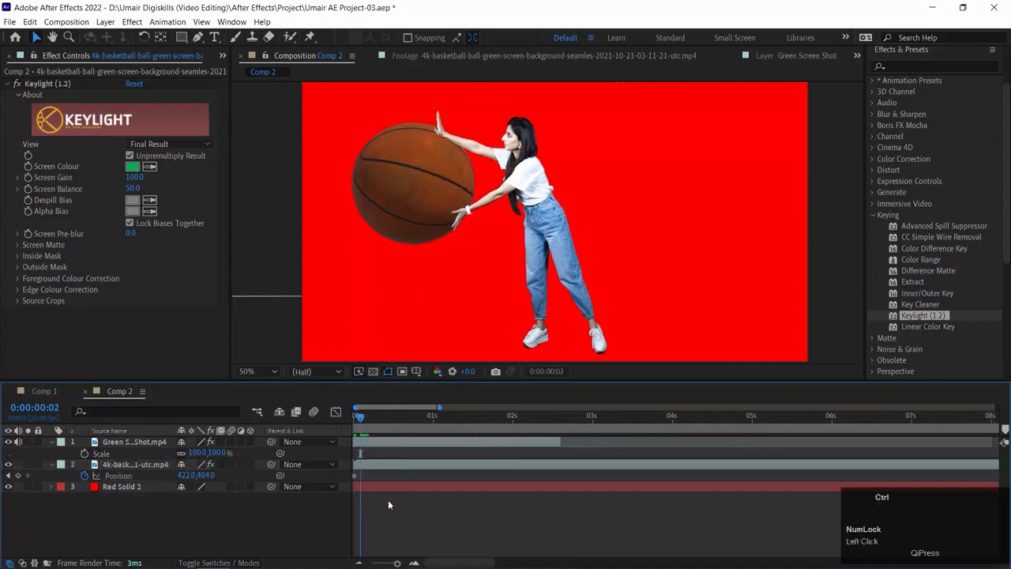
{"action": "key", "text": "ctrl+Right"}
{"action": "key", "text": "ctrl+Right"}
{"action": "key", "text": "ctrl+Right"}
{"action": "key", "text": "ctrl+Right"}
{"action": "key", "text": "ctrl+Right"}
{"action": "key", "text": "ctrl+Right"}
{"action": "key", "text": "ctrl+Right"}
{"action": "key", "text": "ctrl+Right"}
{"action": "key", "text": "ctrl+Right"}
{"action": "key", "text": "ctrl+Right"}
{"action": "key", "text": "ctrl+Right"}
{"action": "key", "text": "ctrl+Right"}
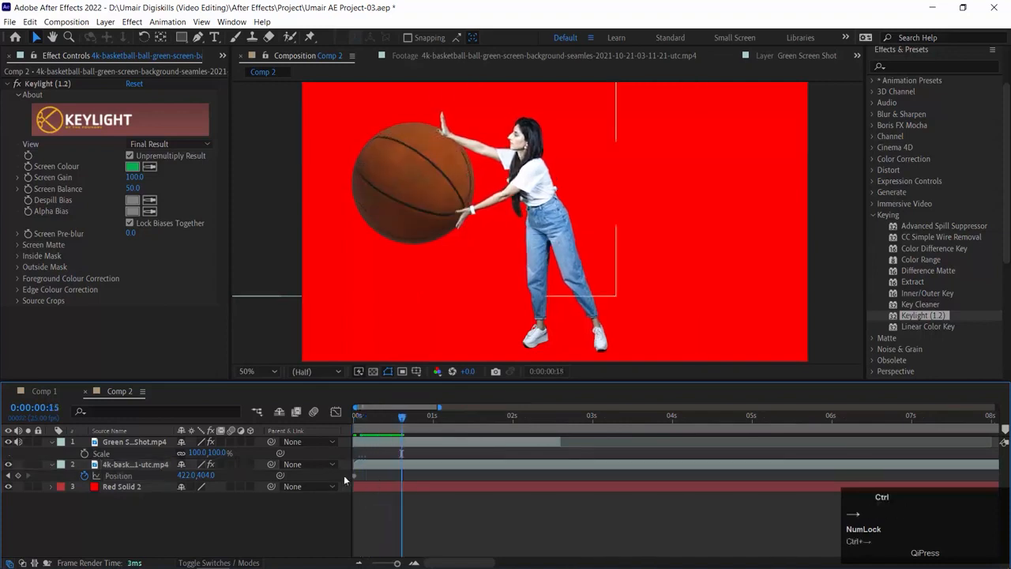
{"action": "left_click_drag", "start_coordinate": [356, 478], "coordinate": [397, 477]}
- Add Position keyframes that make the basketball follow the woman's hands, ending at 852, 348 at 0:00:02:02
{"action": "left_click_drag", "start_coordinate": [387, 422], "coordinate": [446, 420]}
{"action": "left_click_drag", "start_coordinate": [429, 186], "coordinate": [478, 155]}
{"action": "left_click", "coordinate": [488, 417]}
{"action": "left_click", "coordinate": [522, 416]}
{"action": "left_click_drag", "start_coordinate": [496, 195], "coordinate": [543, 187]}
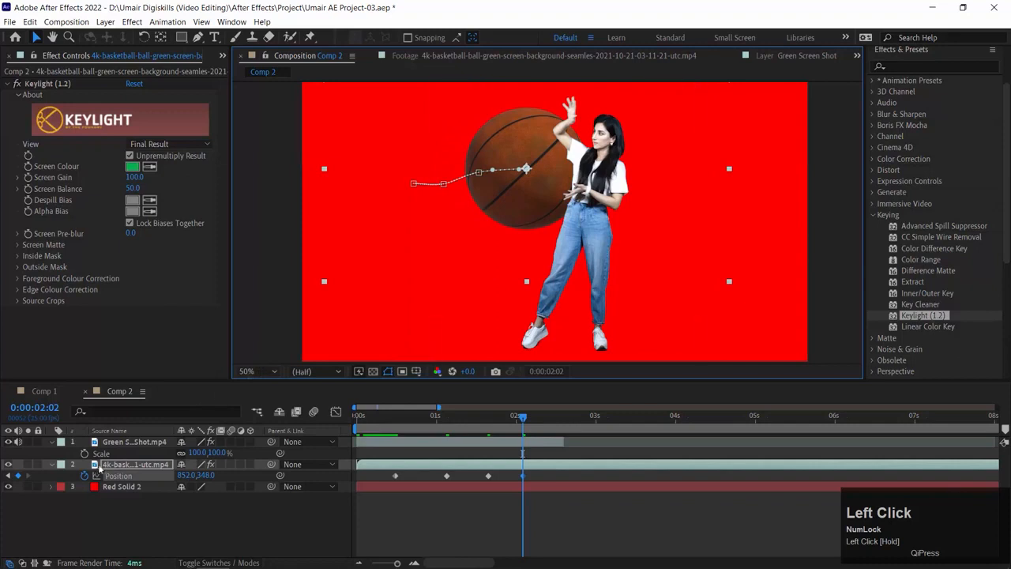
- Place the basketball layer above the woman's layer and add a Position keyframe at about 2.5 seconds, moving the ball up with her hands
{"action": "left_click", "coordinate": [100, 446]}
{"action": "left_click_drag", "start_coordinate": [100, 446], "coordinate": [100, 445]}
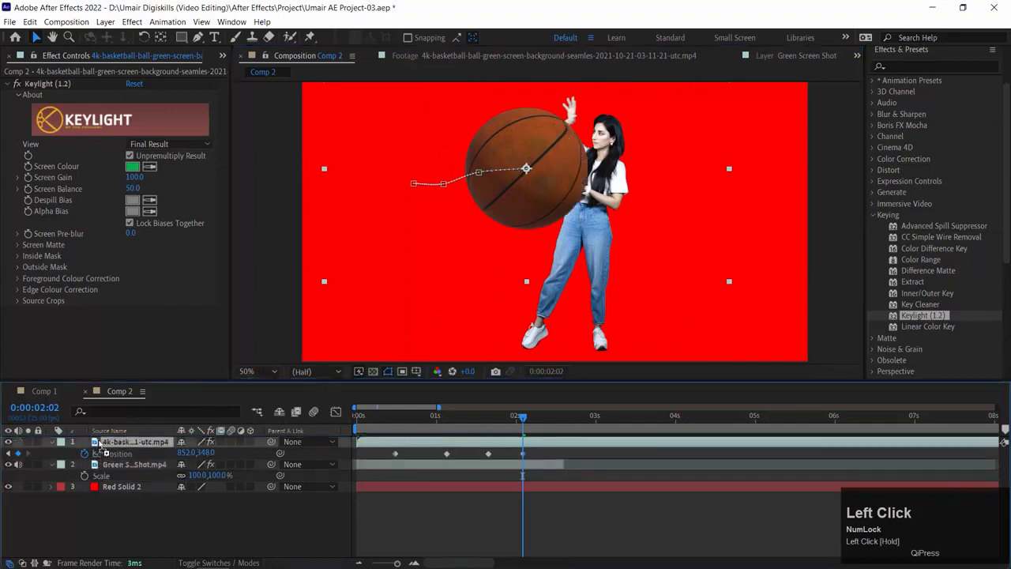
{"action": "left_click_drag", "start_coordinate": [522, 428], "coordinate": [560, 420]}
{"action": "left_click_drag", "start_coordinate": [555, 178], "coordinate": [589, 158]}
- Review the ball's motion against the woman's hands and raise the ball slightly at the 0:00:02:02 Position keyframe
{"action": "key", "text": "space"}
{"action": "left_click", "coordinate": [400, 417]}
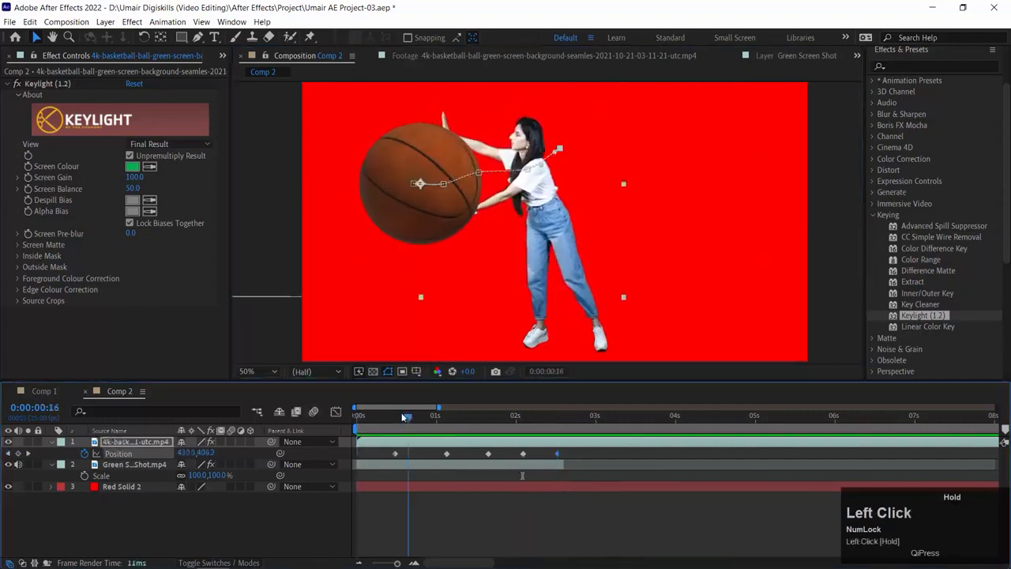
{"action": "left_click_drag", "start_coordinate": [401, 417], "coordinate": [480, 432]}
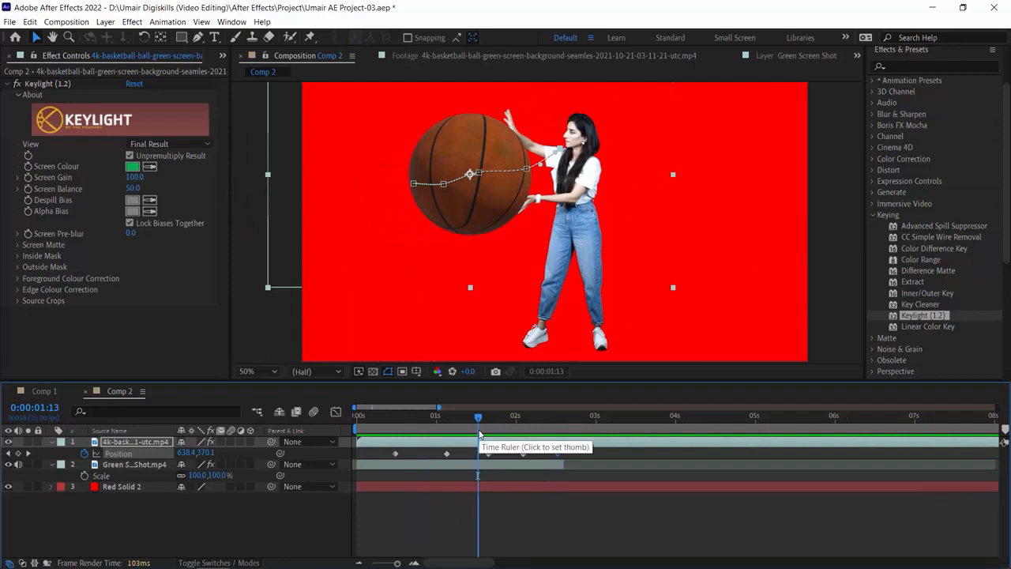
{"action": "left_click_drag", "start_coordinate": [487, 422], "coordinate": [523, 414]}
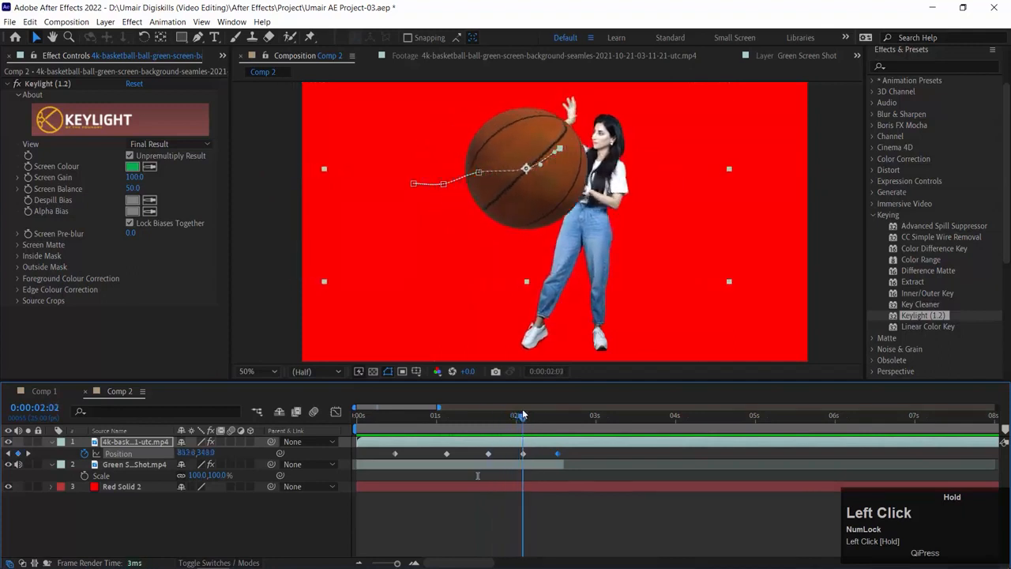
{"action": "left_click_drag", "start_coordinate": [577, 180], "coordinate": [555, 179]}
{"action": "left_click_drag", "start_coordinate": [524, 416], "coordinate": [242, 433]}
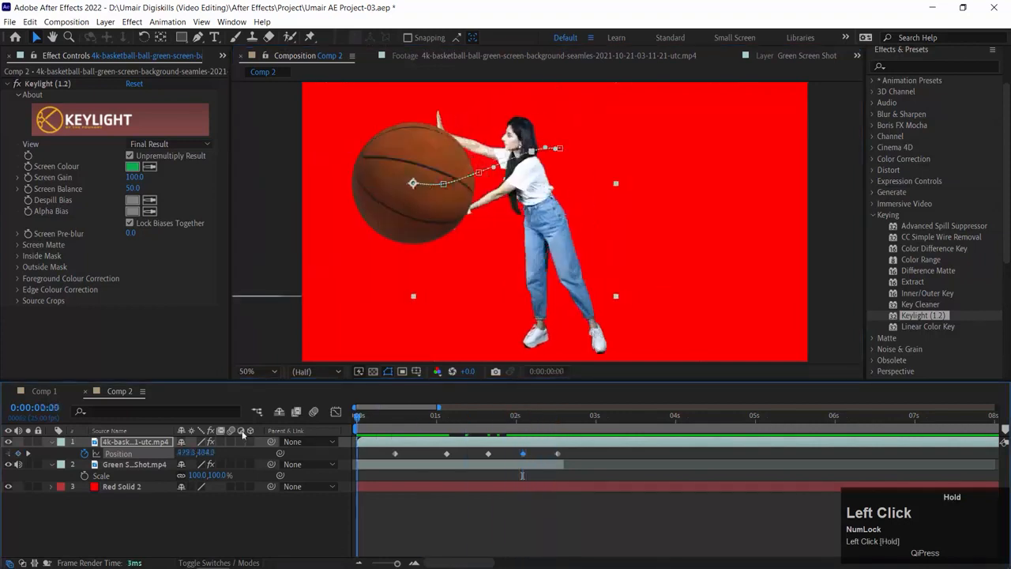
- End the work area where the woman's clip ends, at about 2.6 seconds, and preview the composite from the first frame
{"action": "left_click_drag", "start_coordinate": [480, 417], "coordinate": [163, 408]}
{"action": "key", "text": "n"}
{"action": "key", "text": "space"}
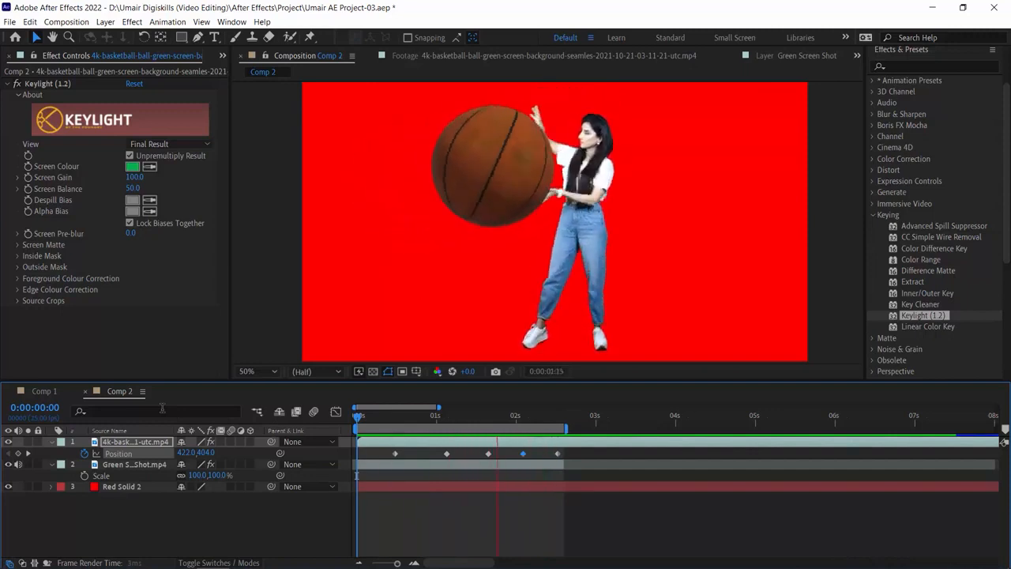
{"action": "key", "text": "space"}
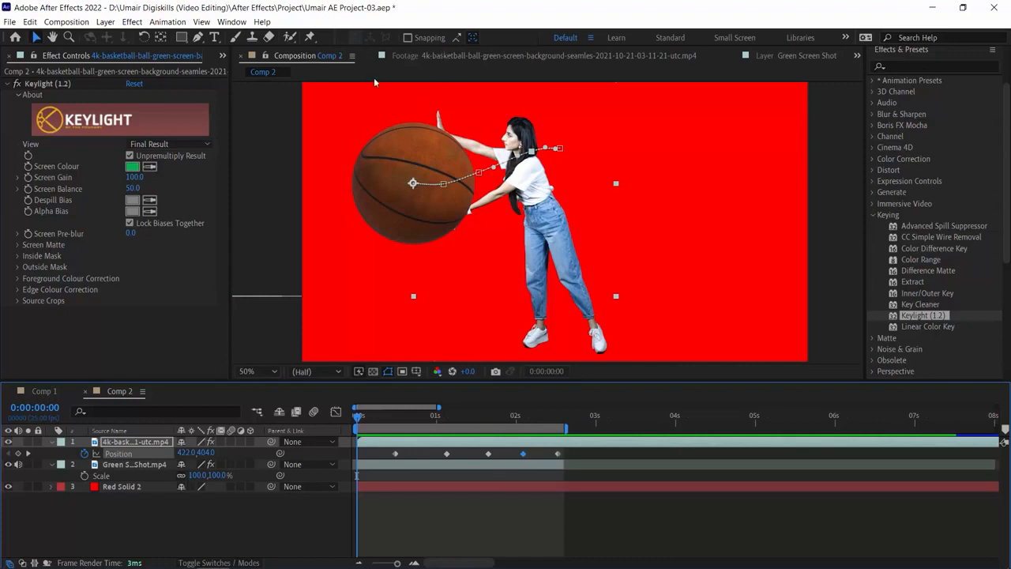
- Compare the original green-screen shots of the woman and the basketball with the keyed result in Comp 2
{"action": "left_click", "coordinate": [807, 56]}
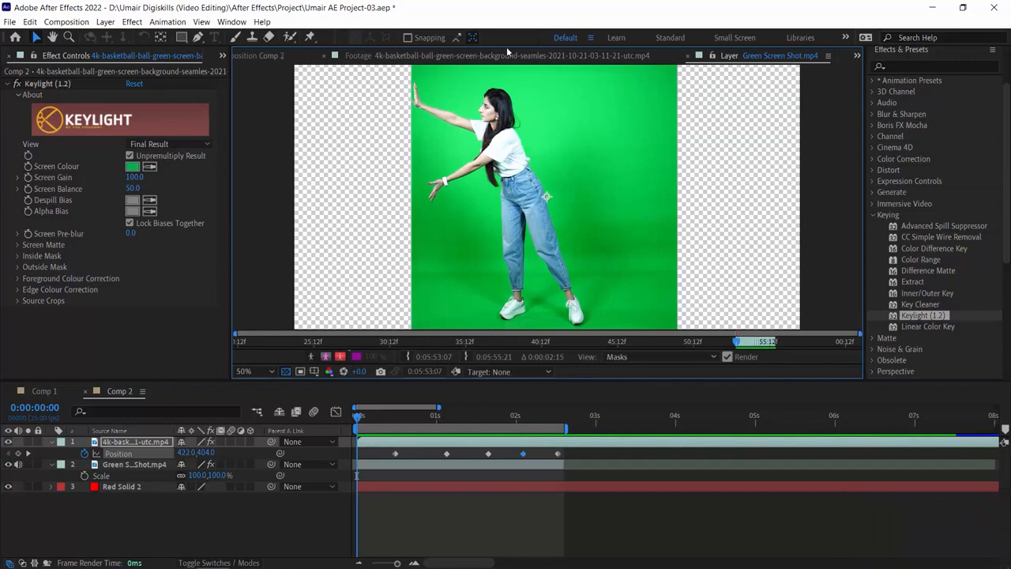
{"action": "left_click", "coordinate": [483, 57]}
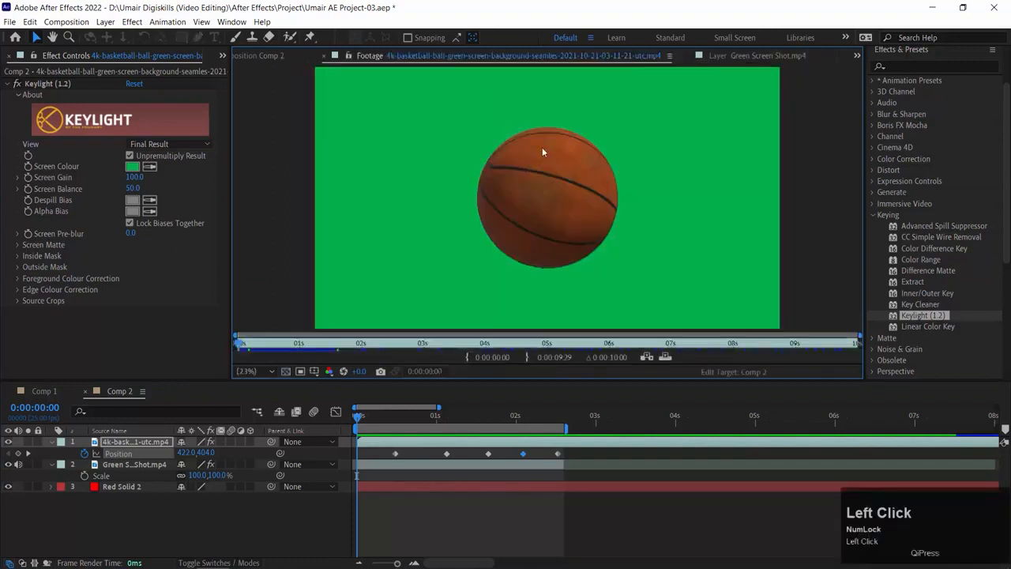
{"action": "left_click", "coordinate": [270, 57]}
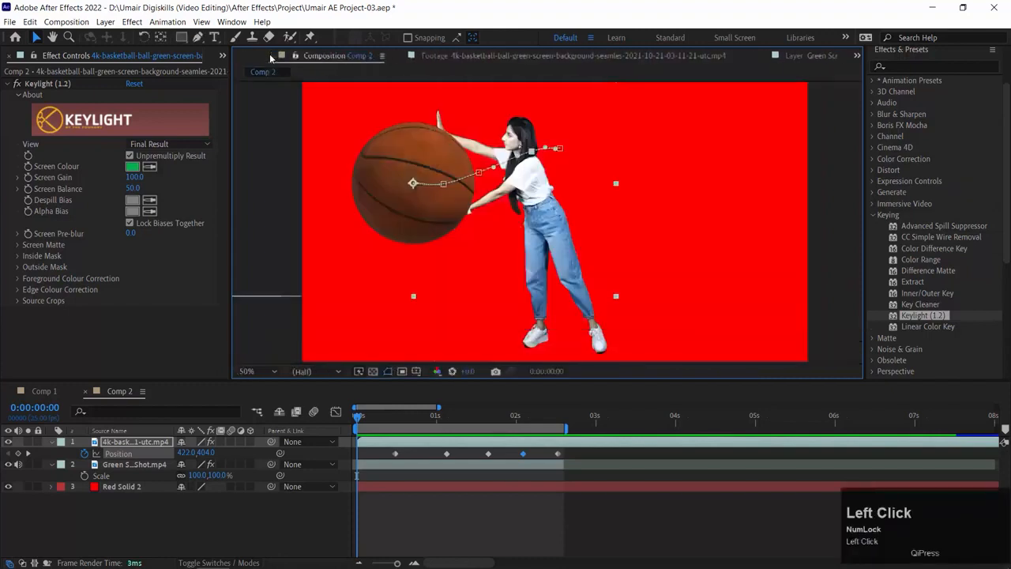